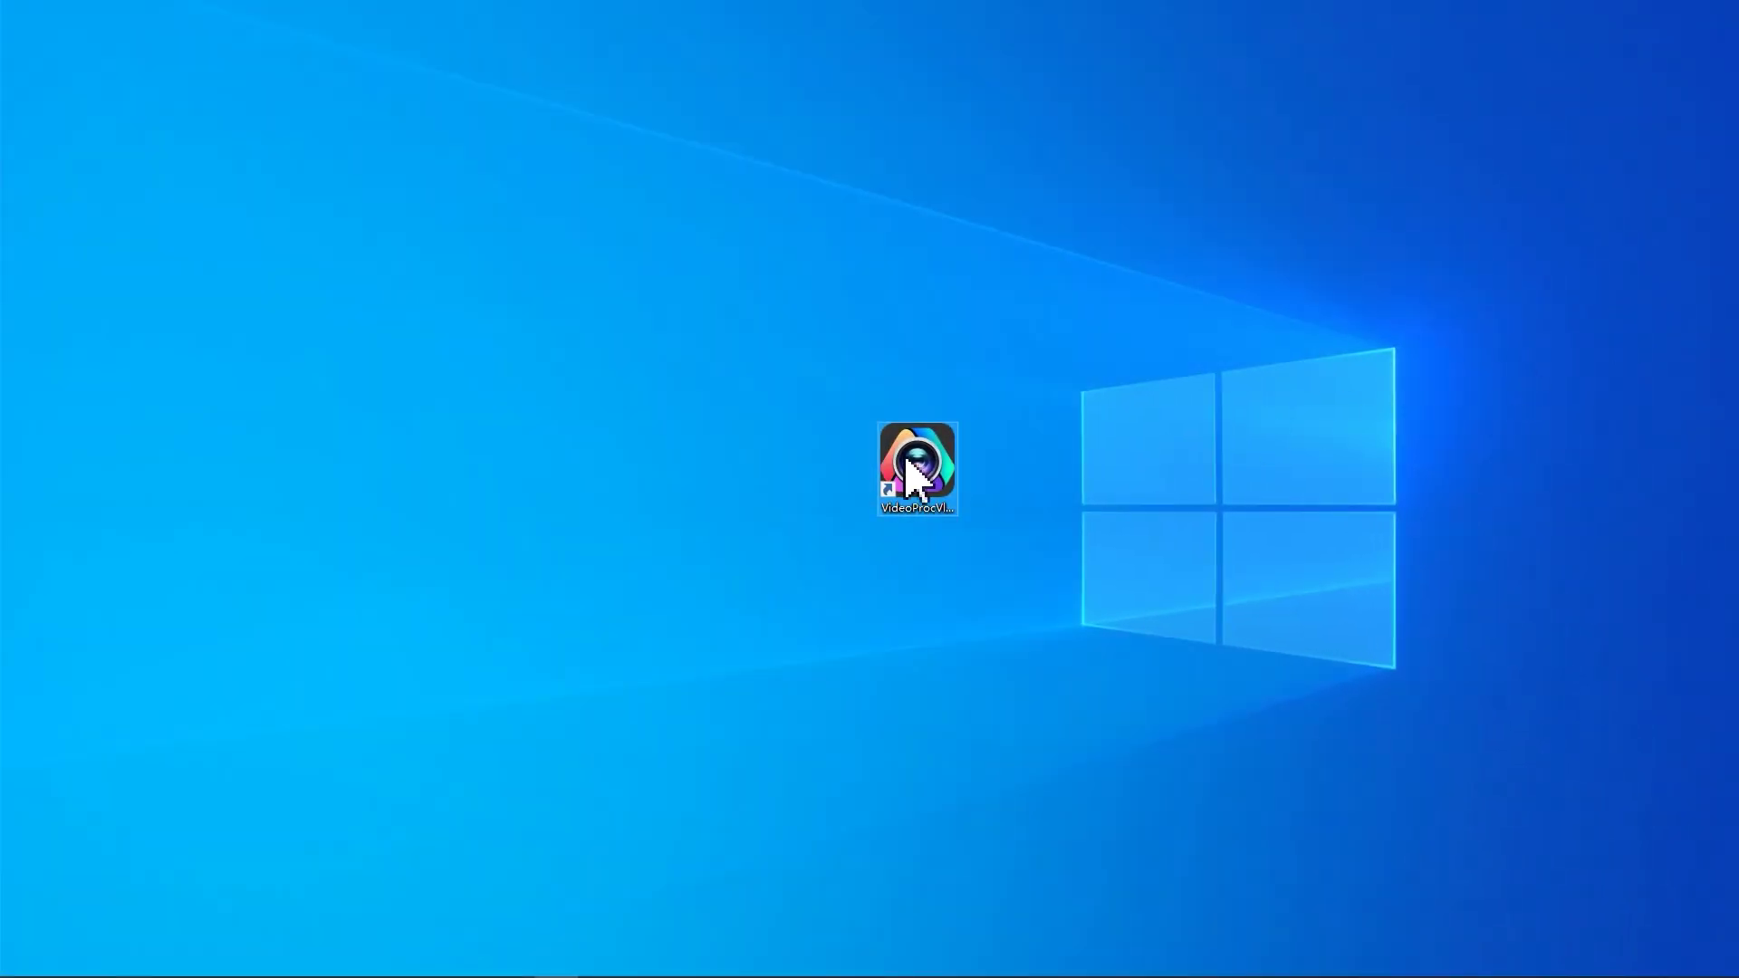
- Launch VideoProc Vlogger, create the new 1080p project 202210-12-2, and add a default text title
double_click(912, 463)
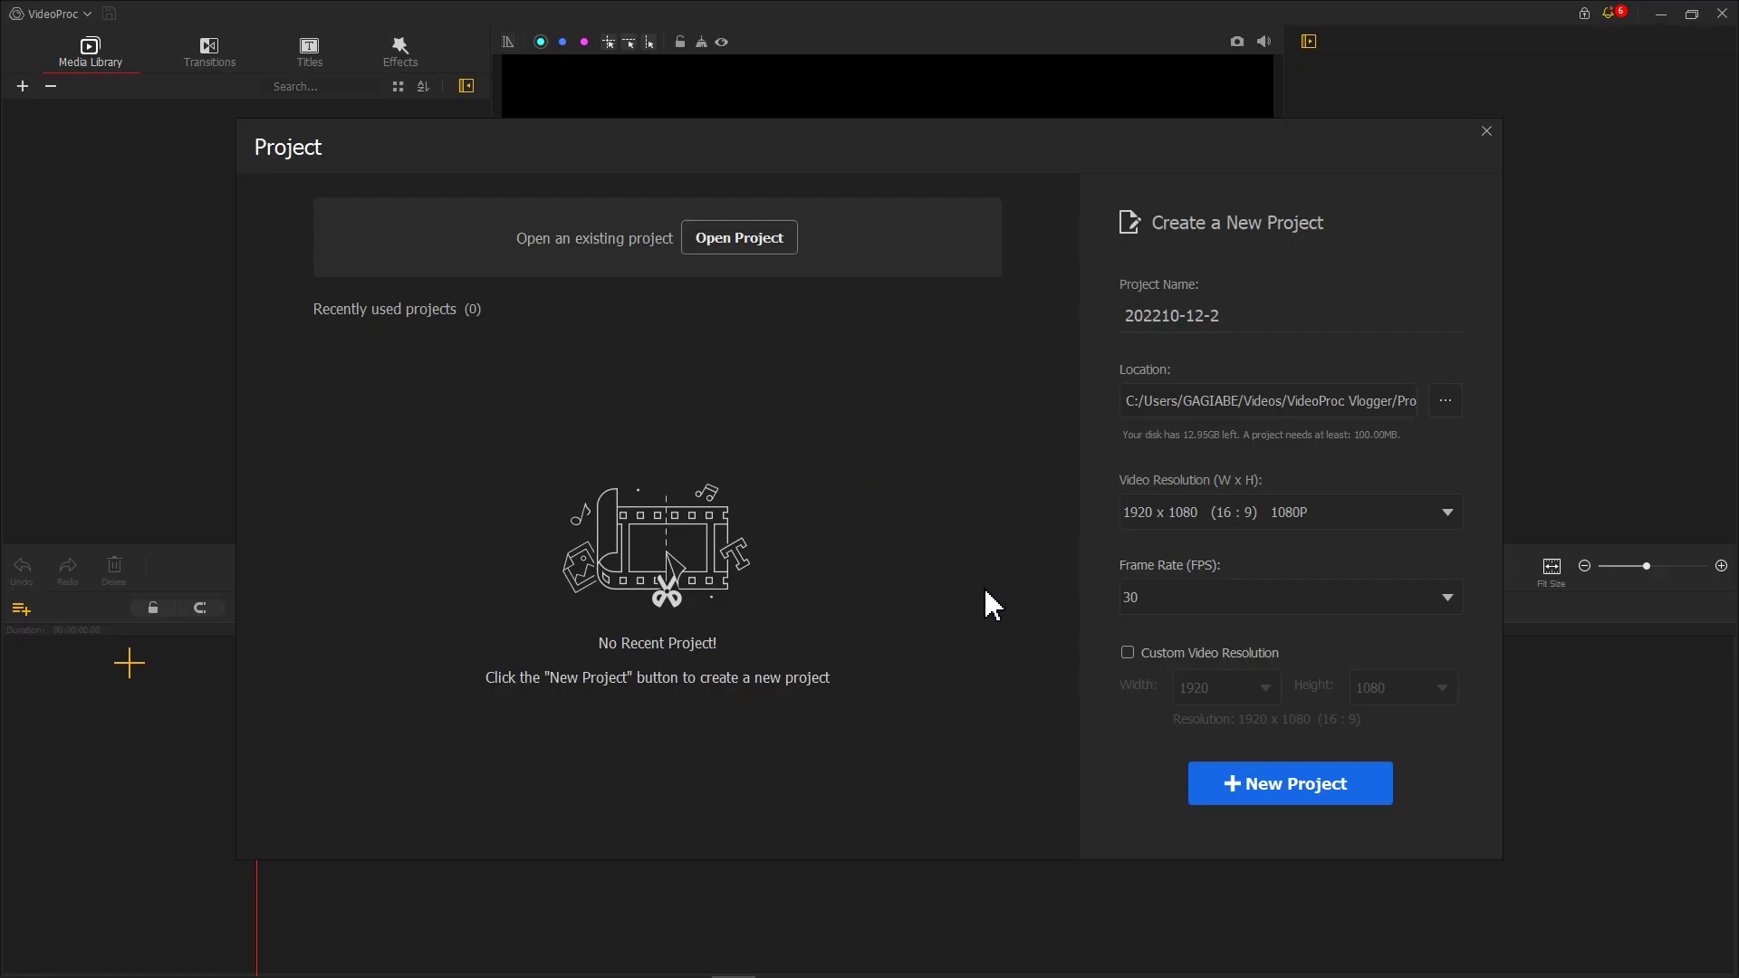
left_click(1242, 786)
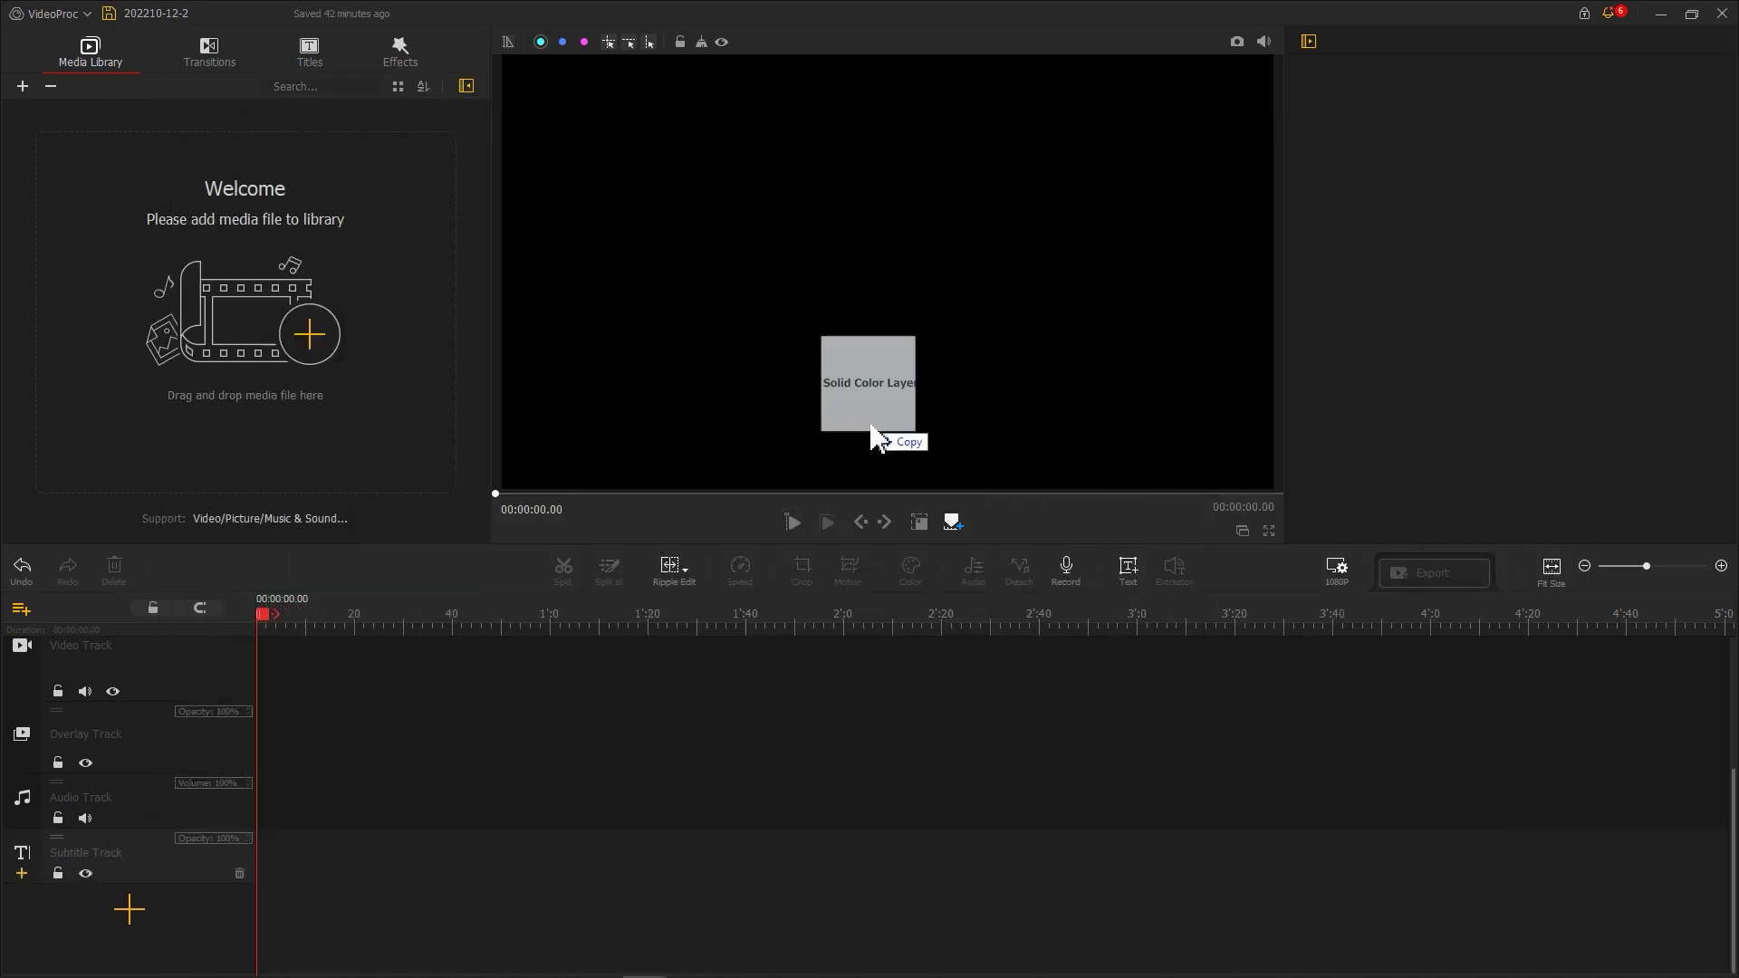
left_click_drag(877, 438, 288, 381)
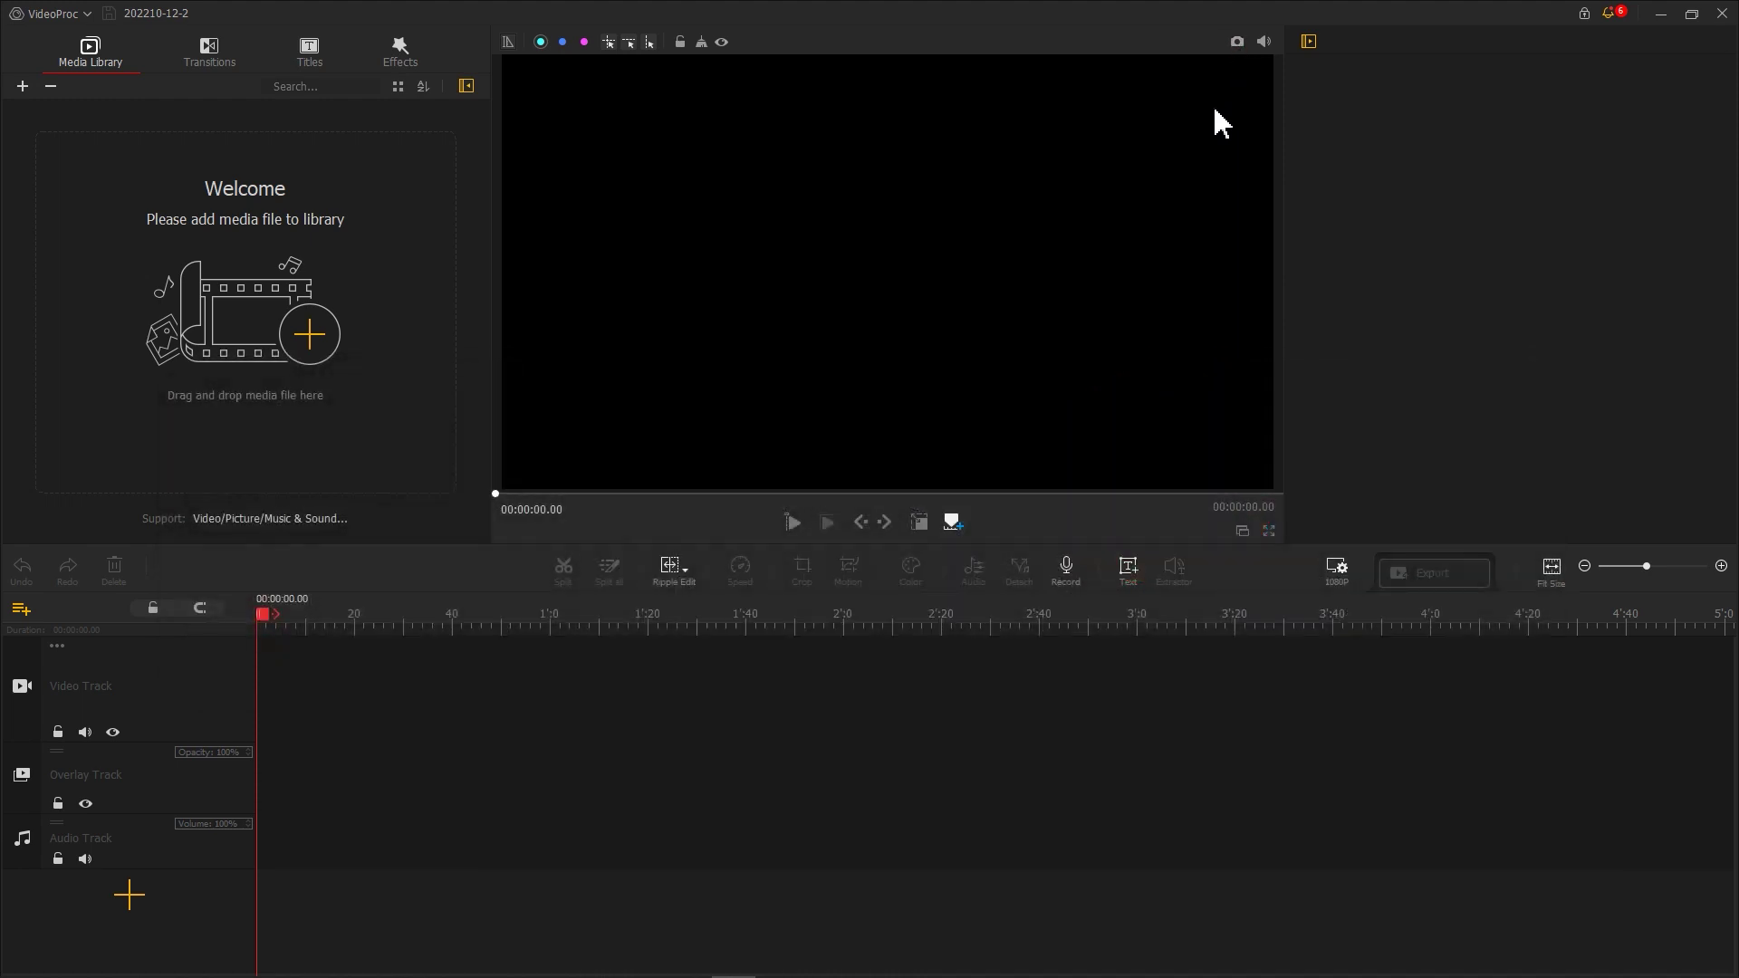
left_click(1126, 573)
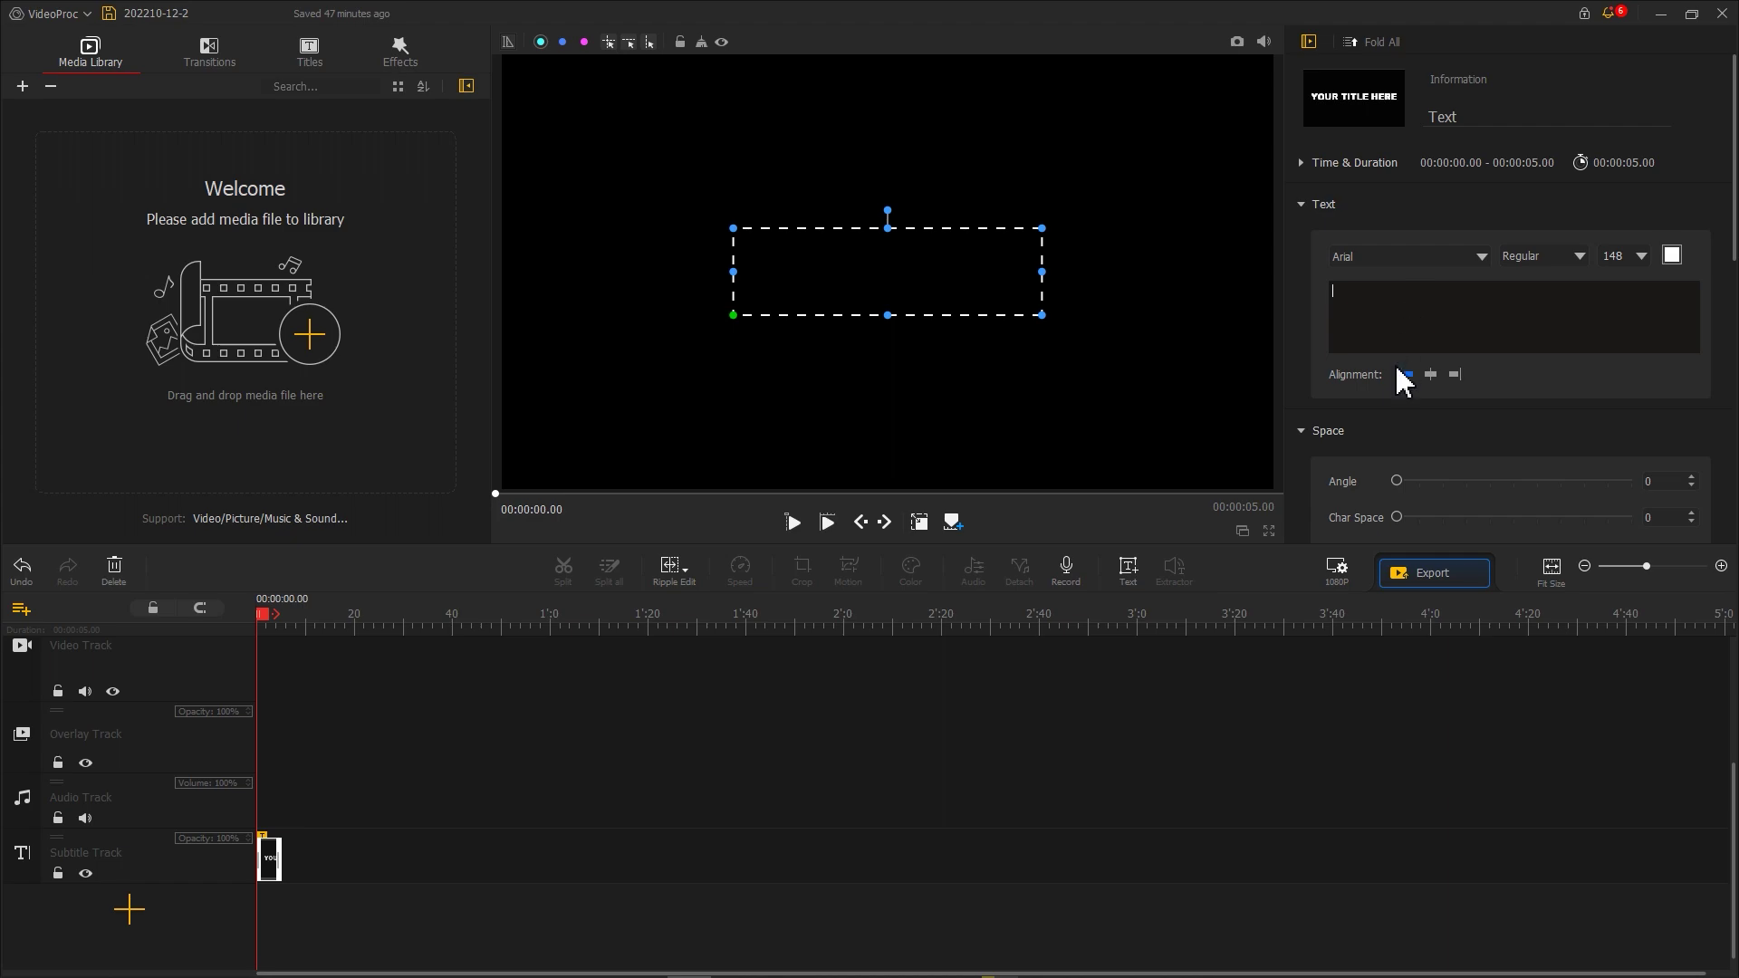
- Set the 1080P project background to White and take a snapshot of the white preview frame
left_click(1340, 569)
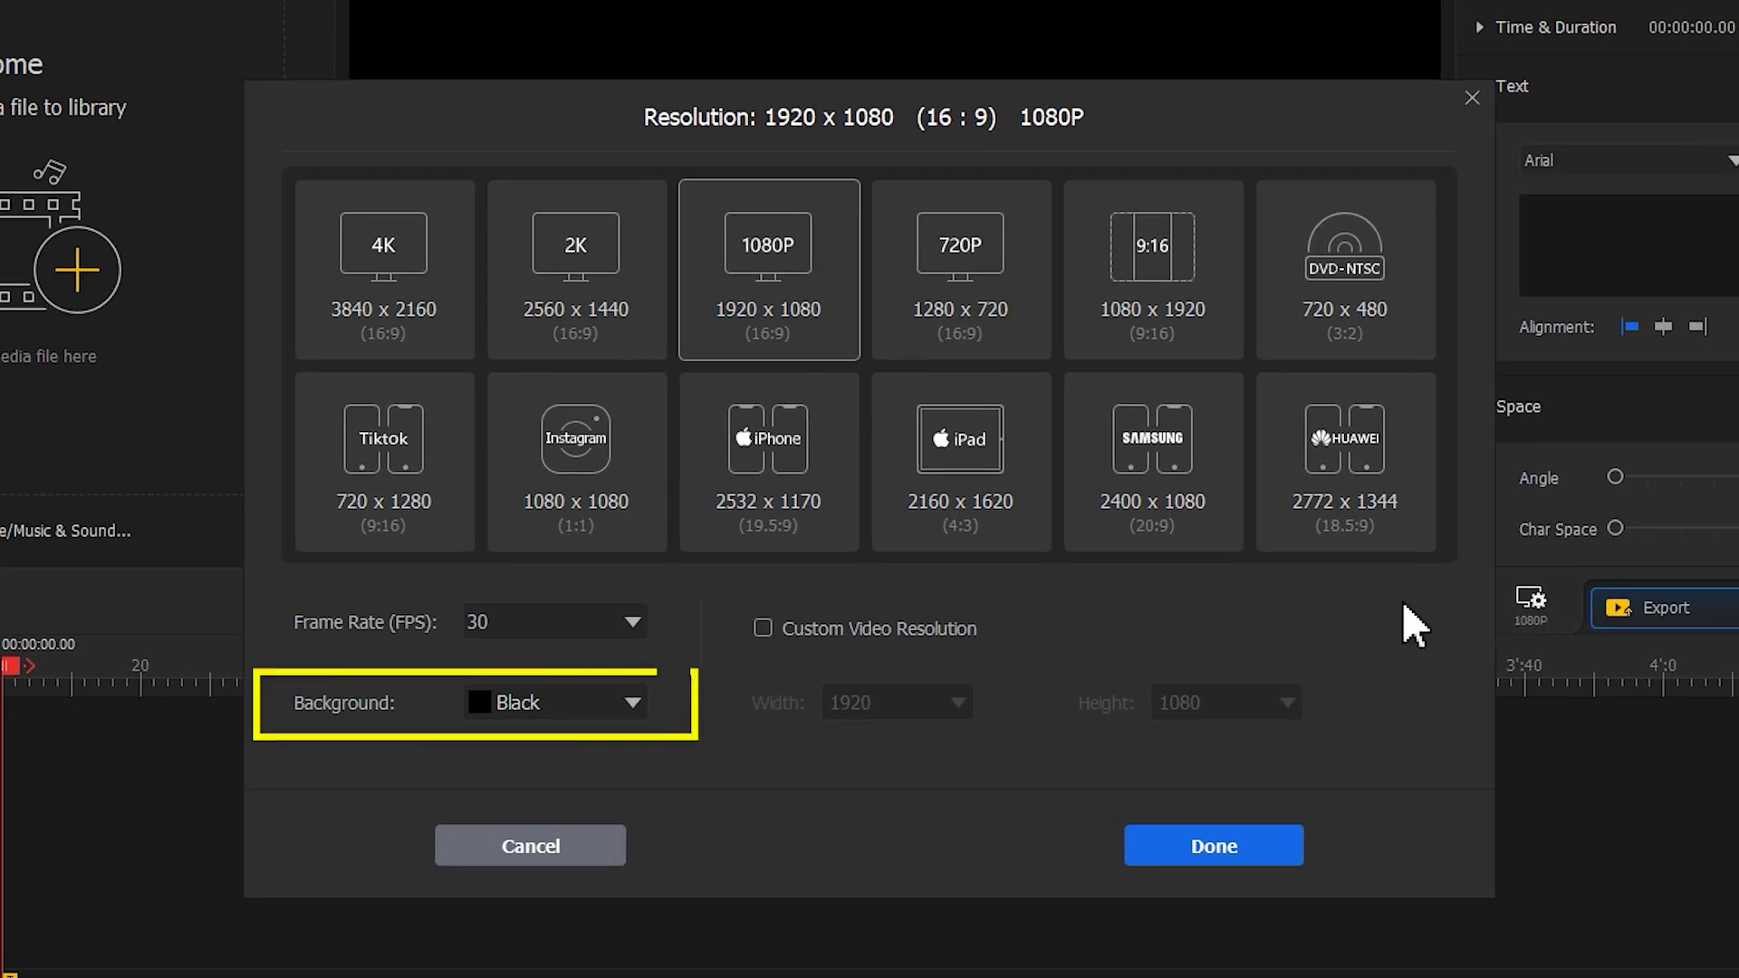
left_click(634, 702)
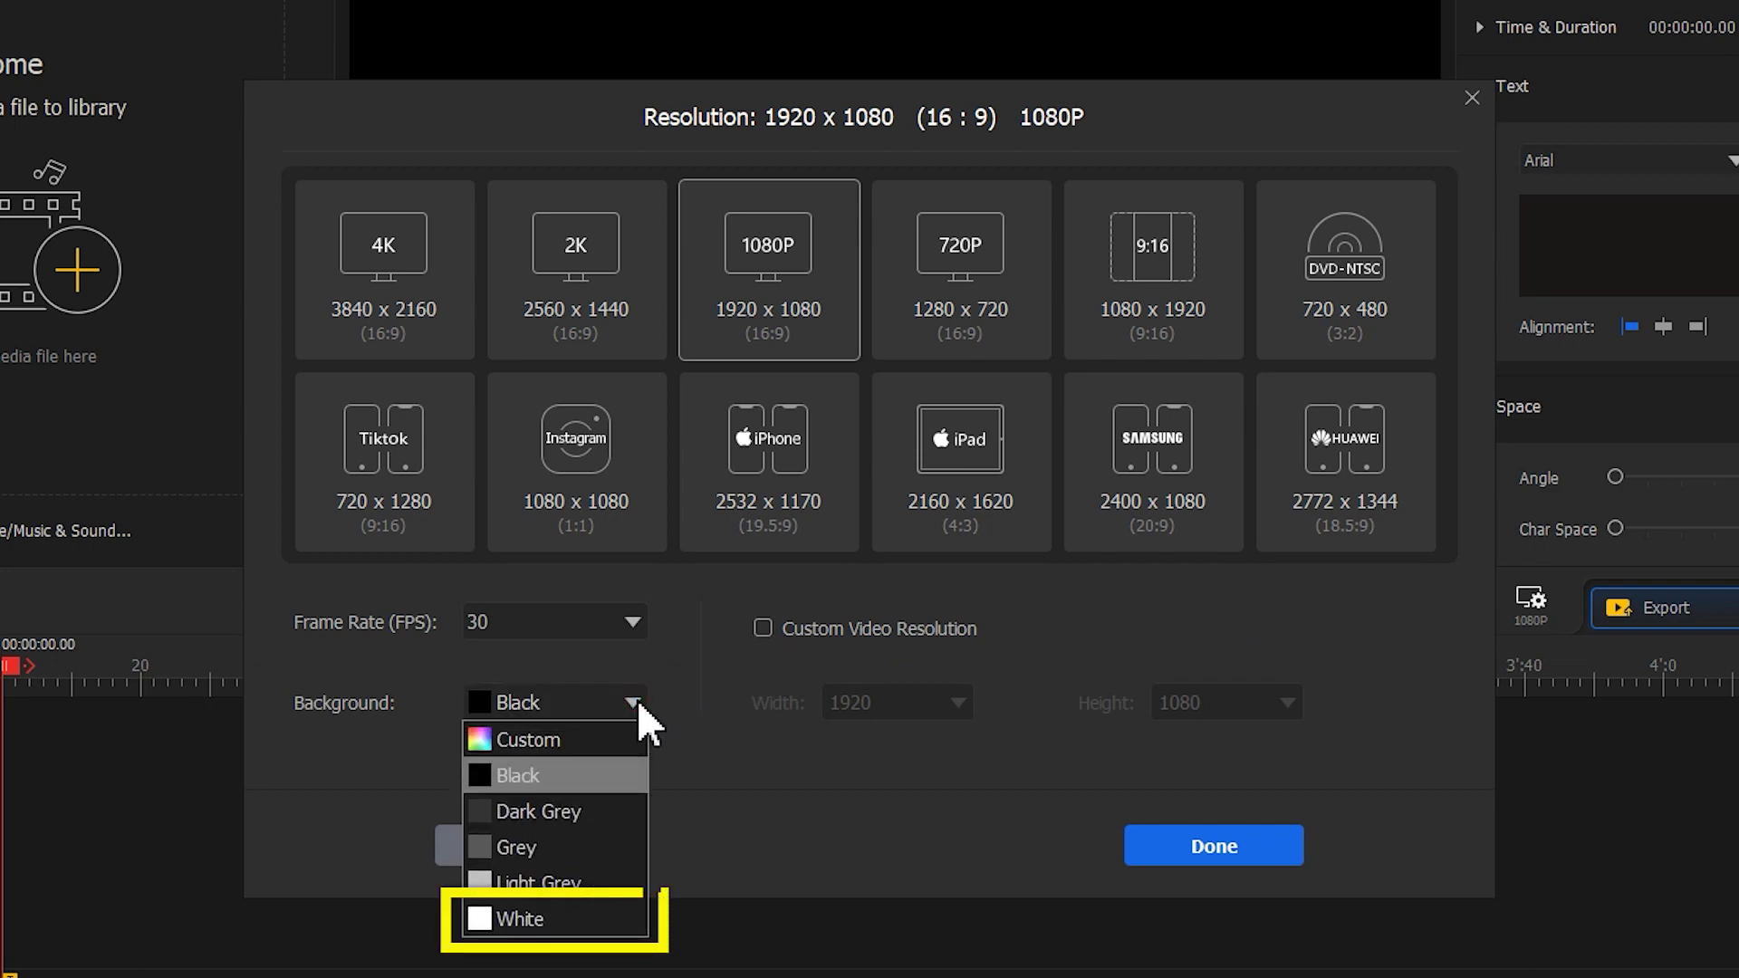
left_click(589, 919)
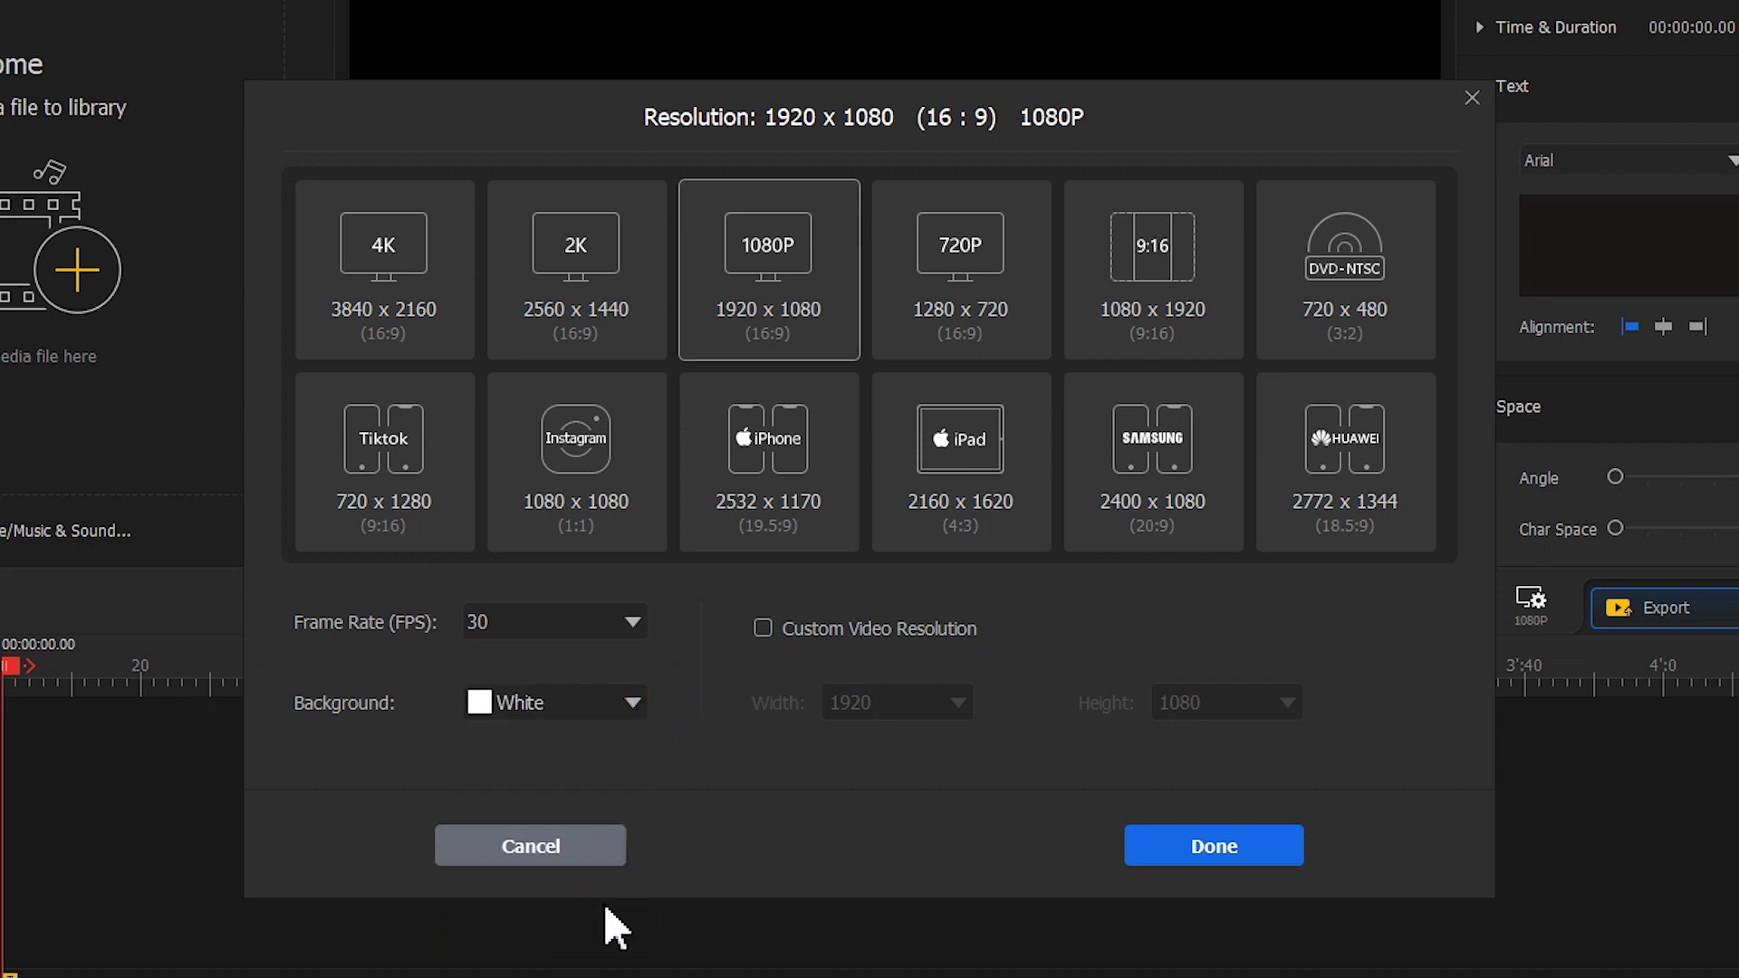
left_click(1223, 857)
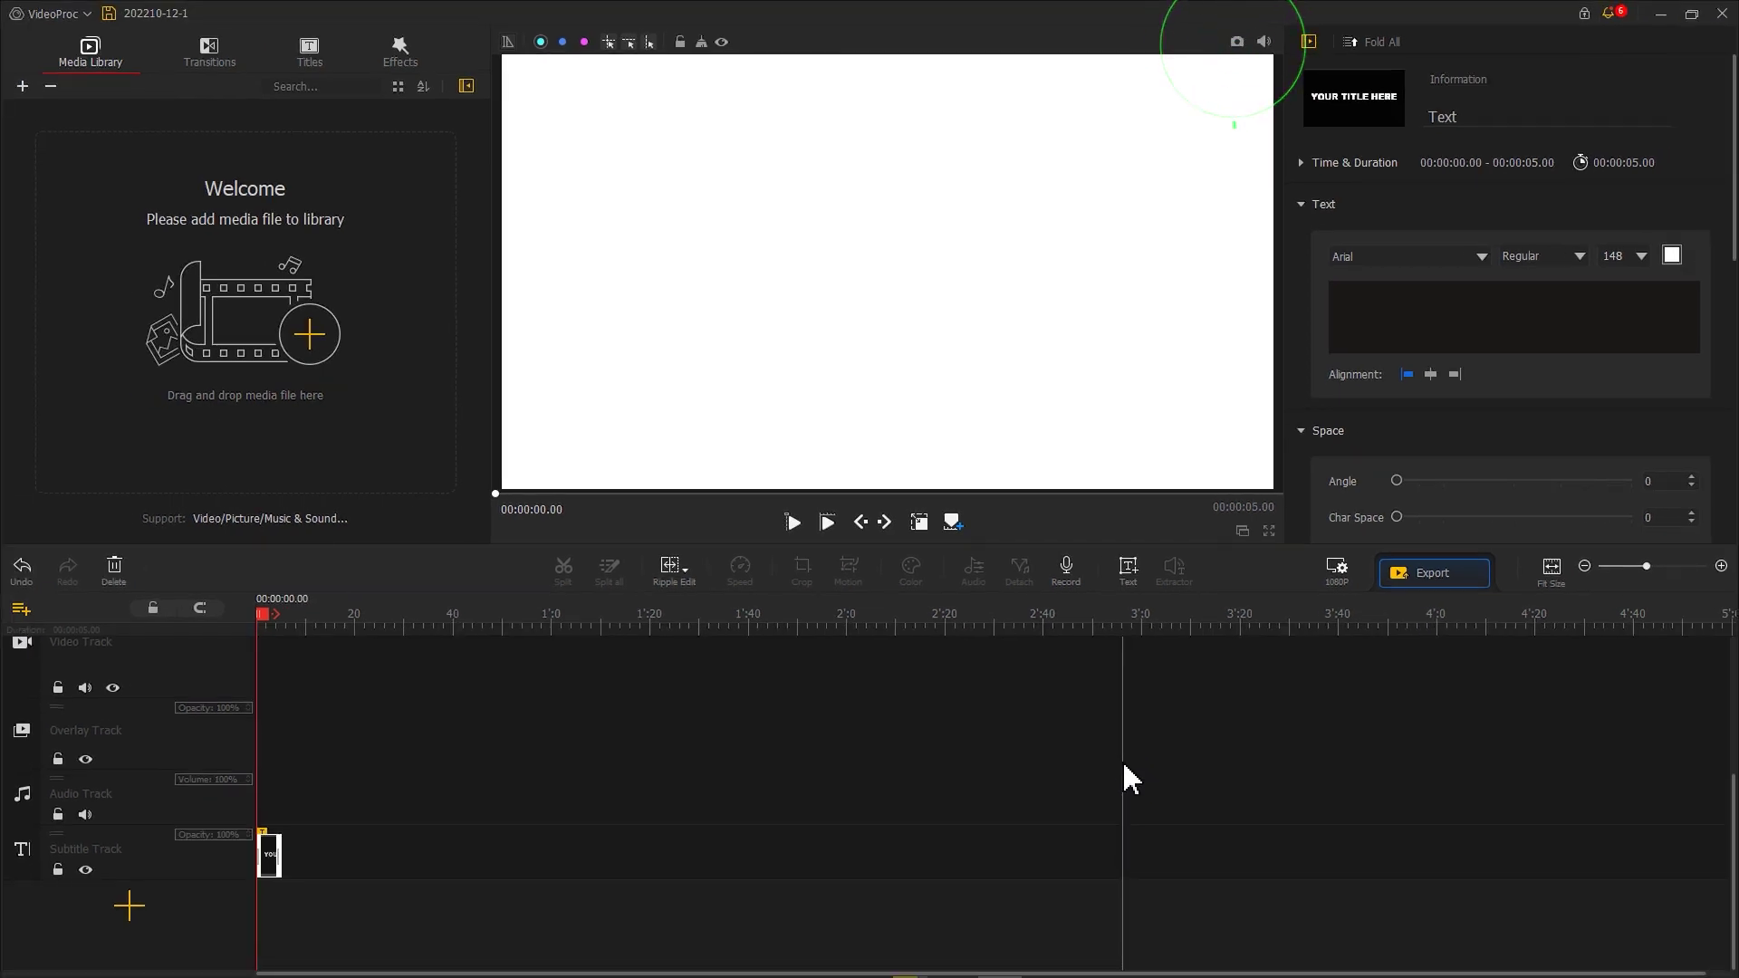
left_click(1235, 42)
- Import the white snapshot and aurora video, delete the text clip, and put the aurora on the video track
left_click_drag(742, 222, 363, 317)
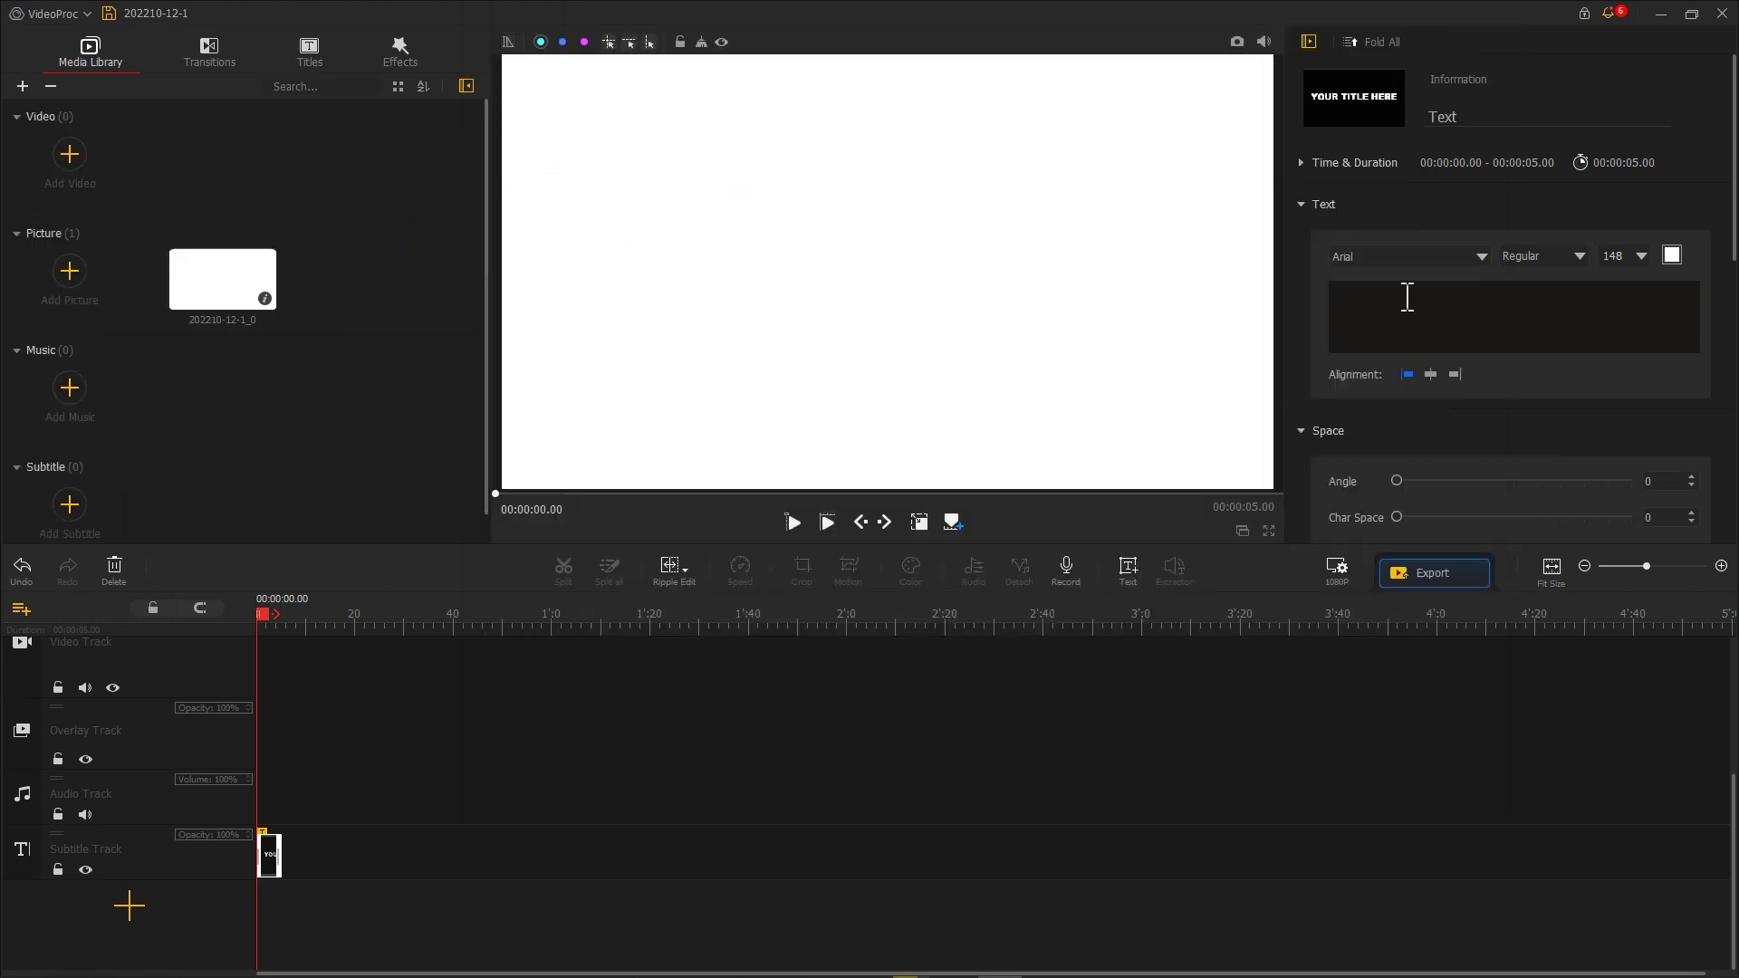
left_click_drag(1734, 221, 285, 210)
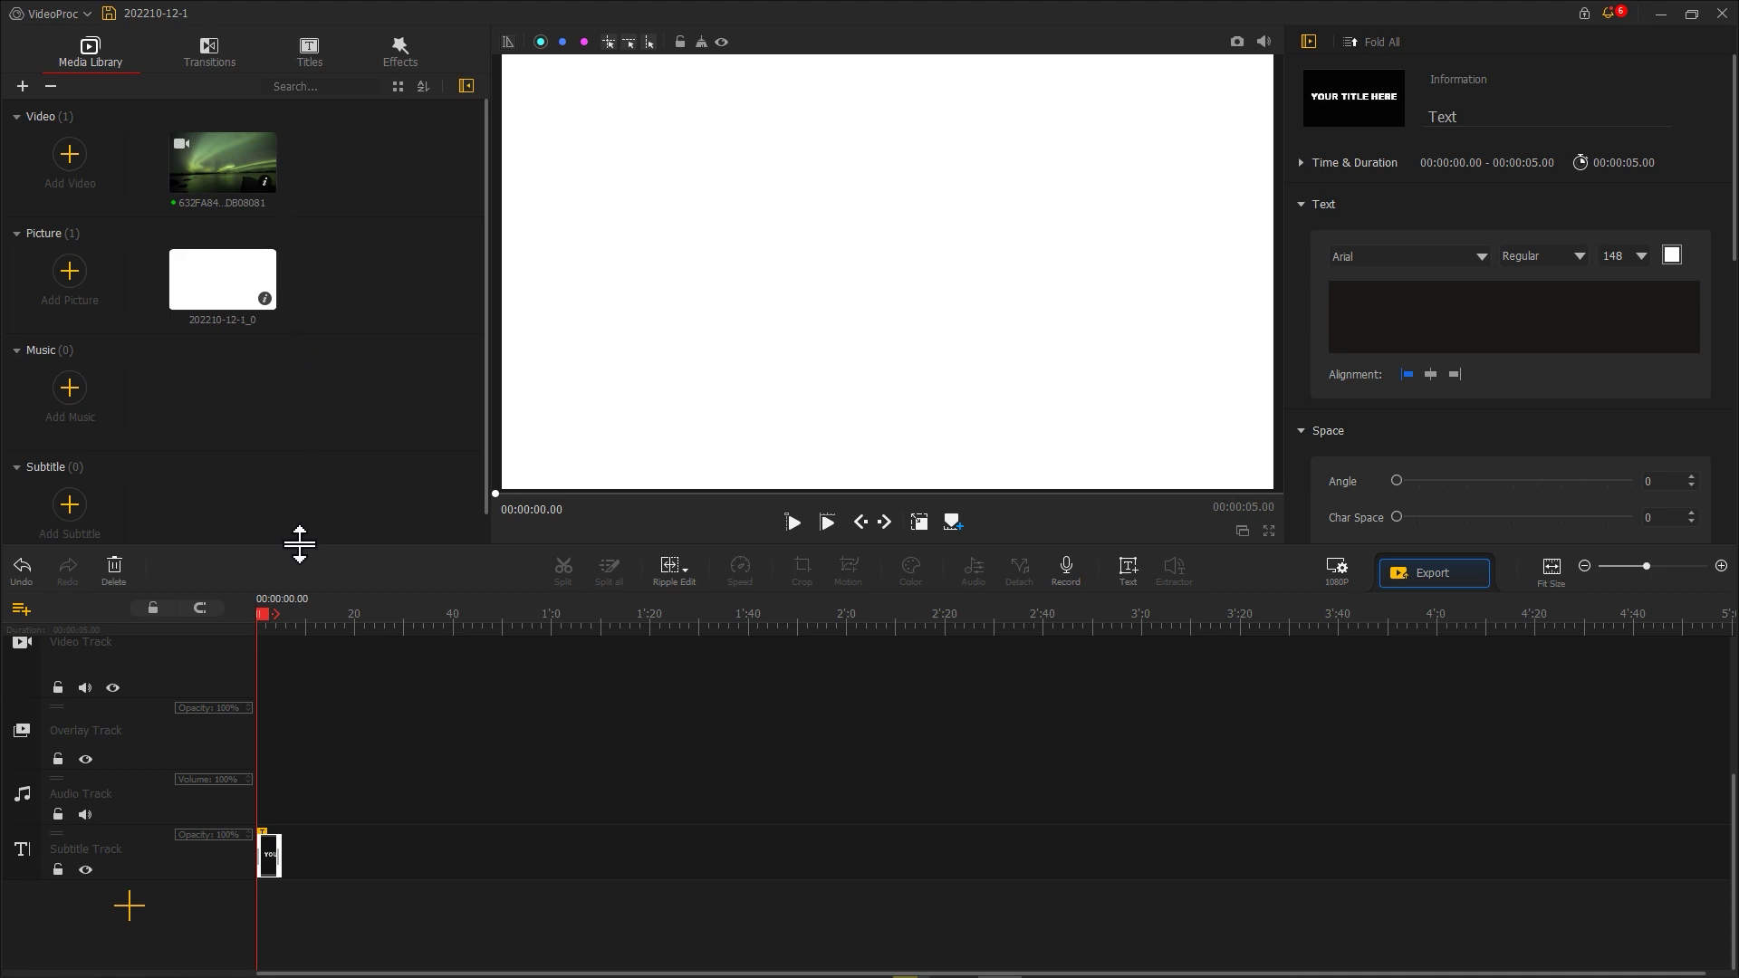
right_click(276, 862)
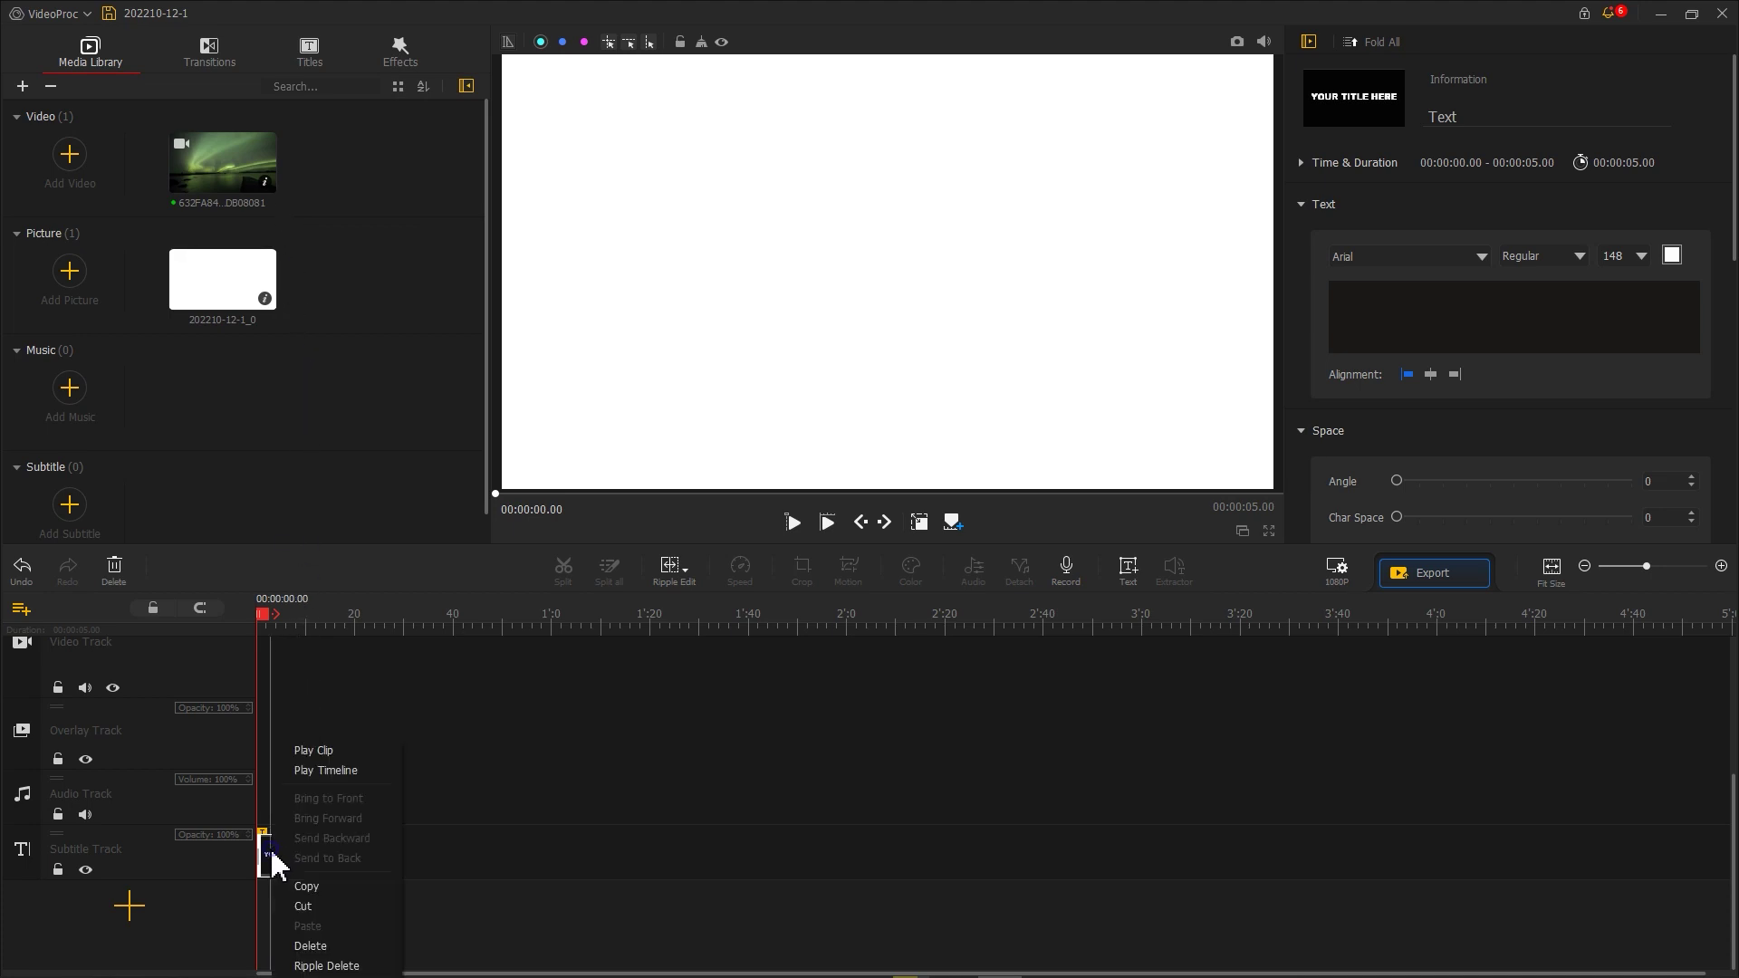
left_click(354, 948)
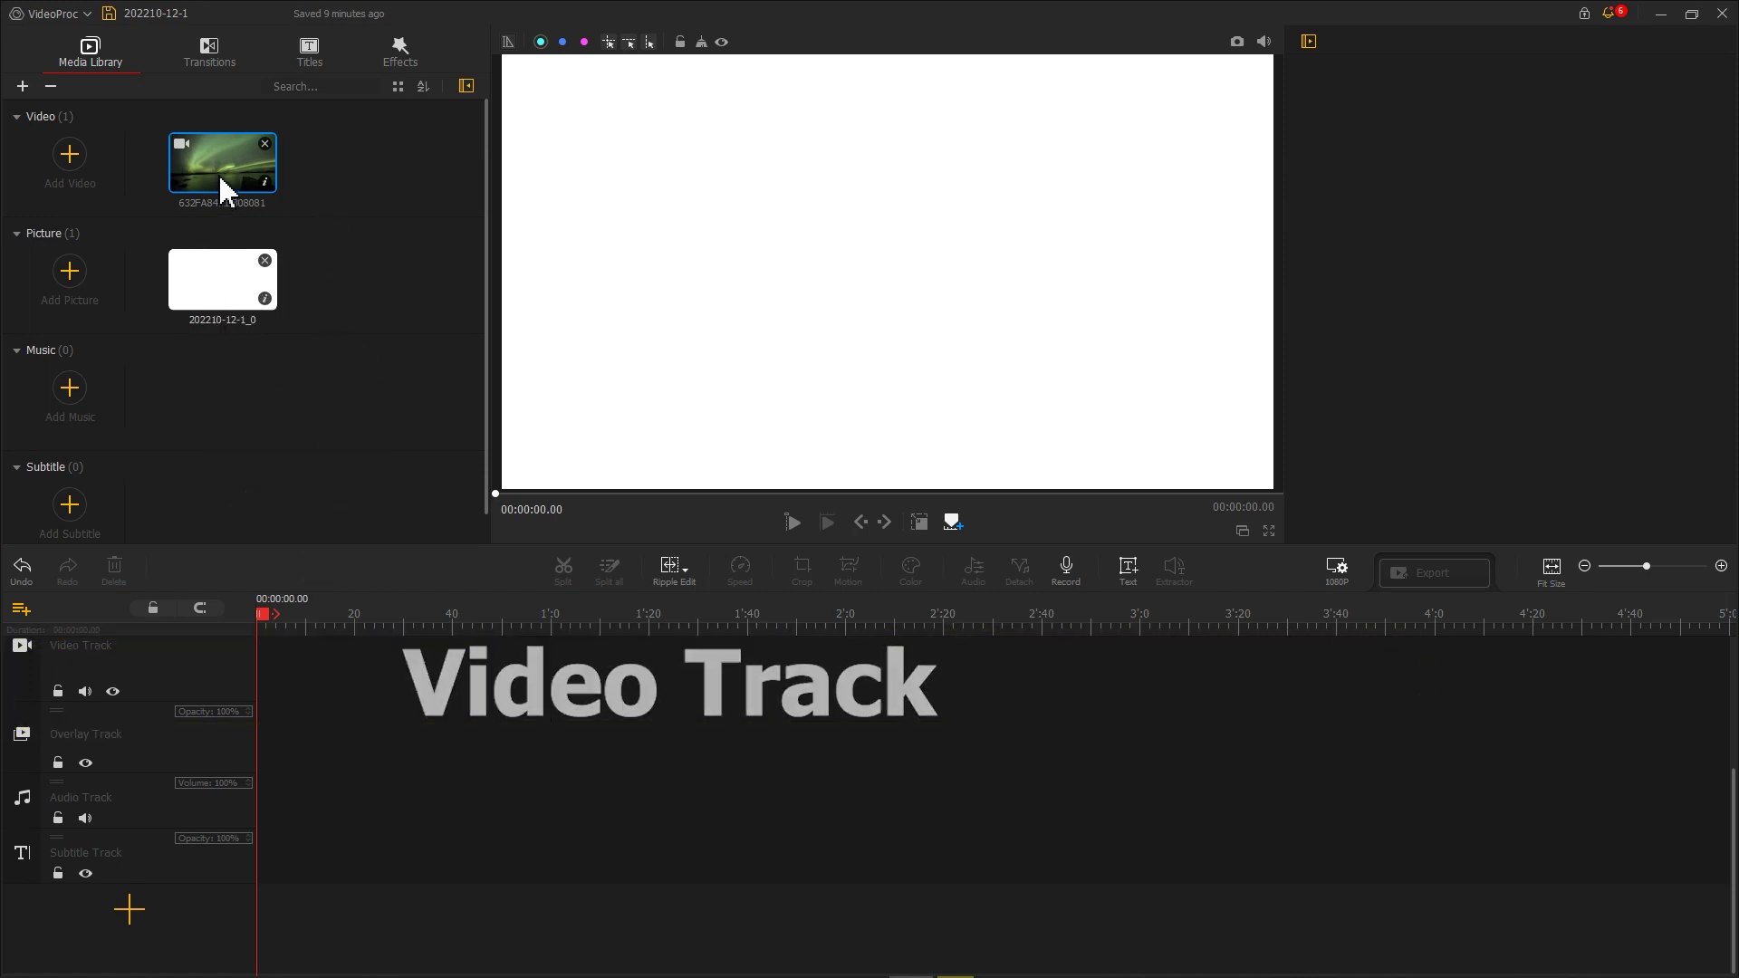
left_click_drag(221, 190, 272, 680)
- Place the white picture on the Overlay Track and narrow it into a thin bar at lower left
scroll(350, 640, "up", 5)
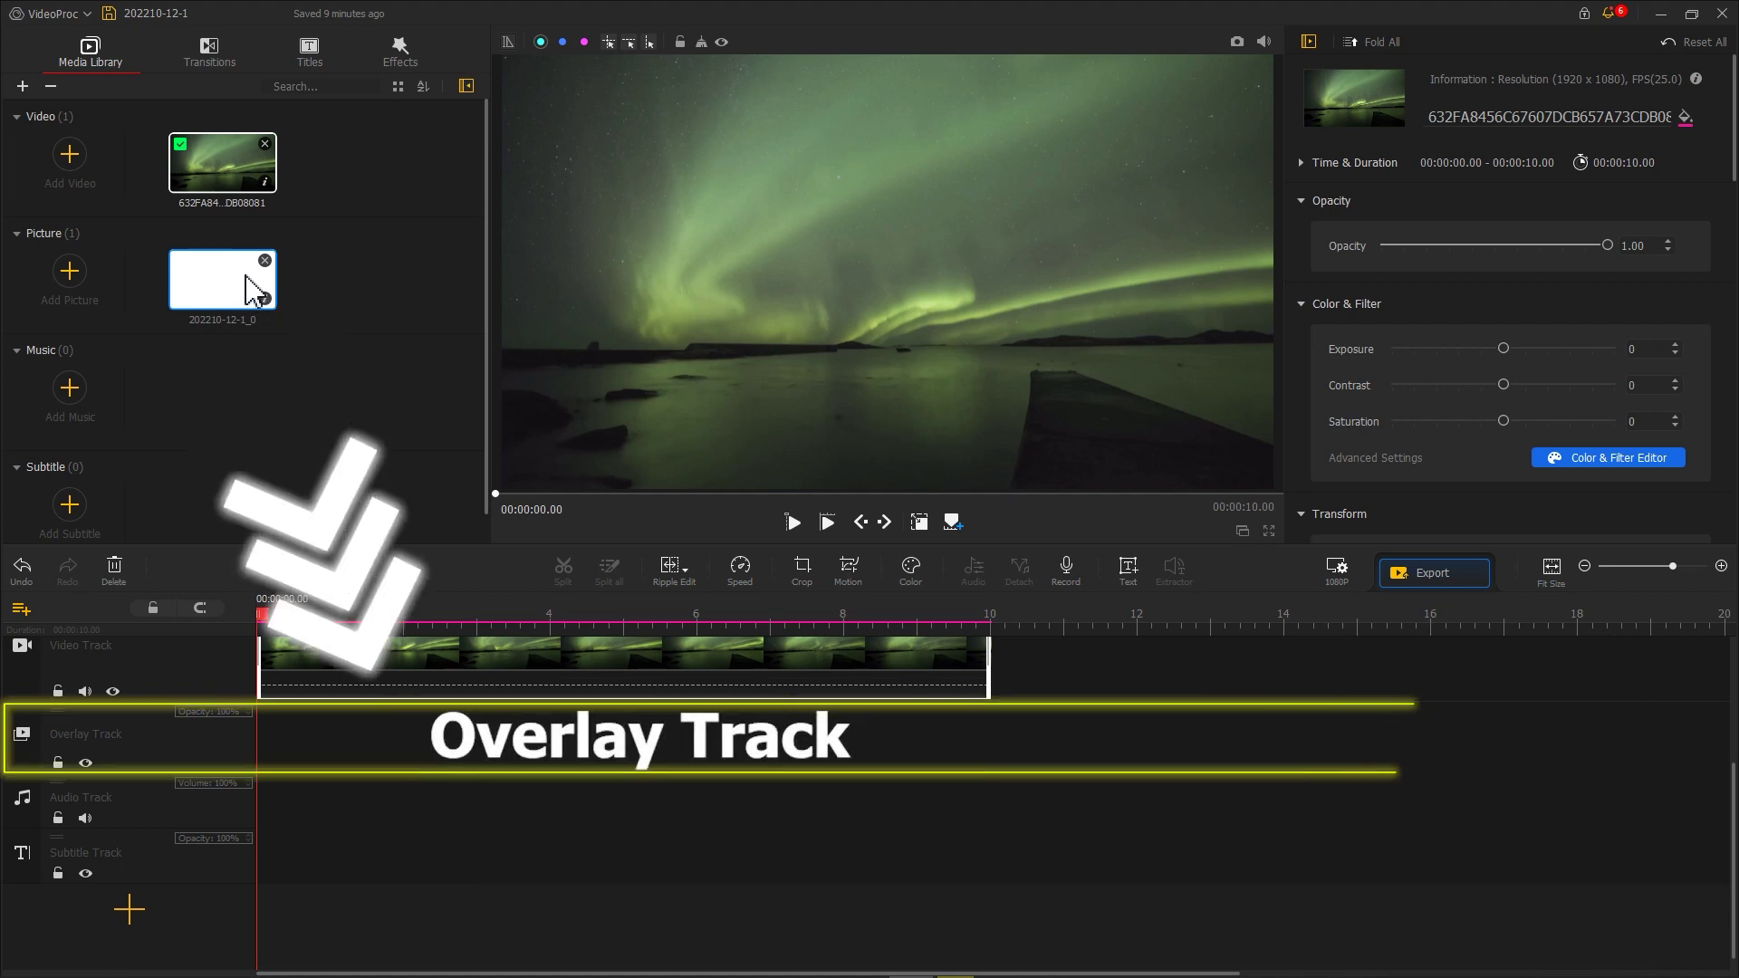
left_click_drag(250, 291, 312, 758)
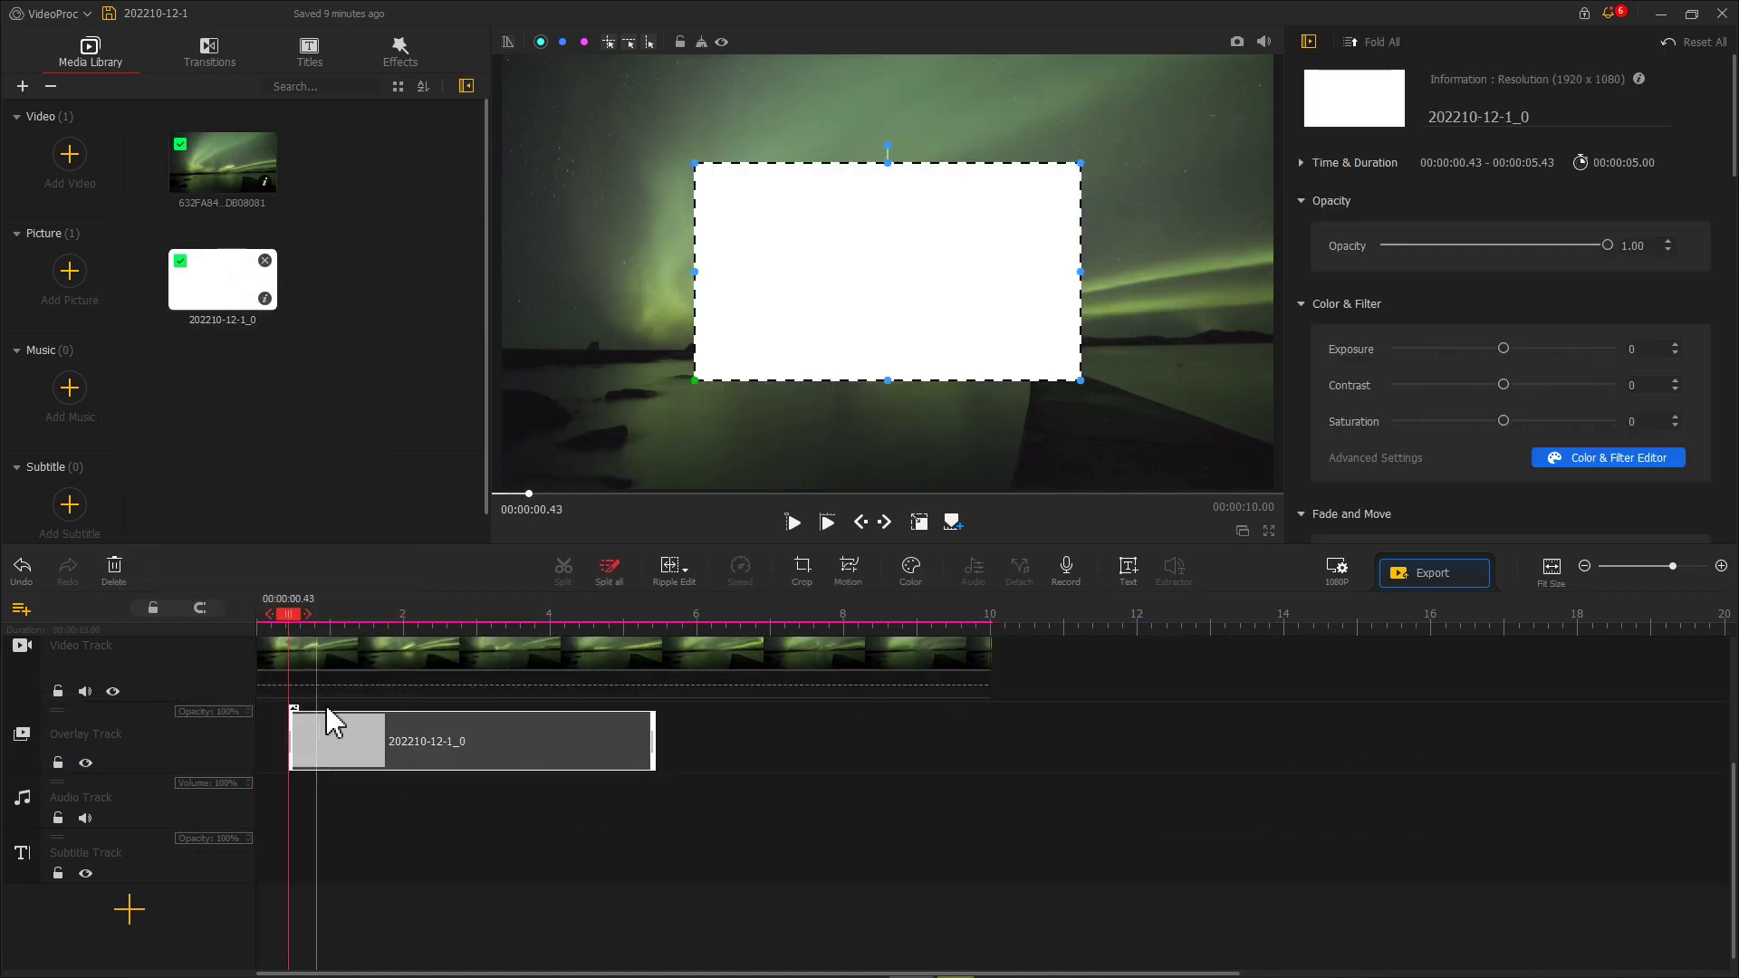
left_click_drag(693, 274, 944, 275)
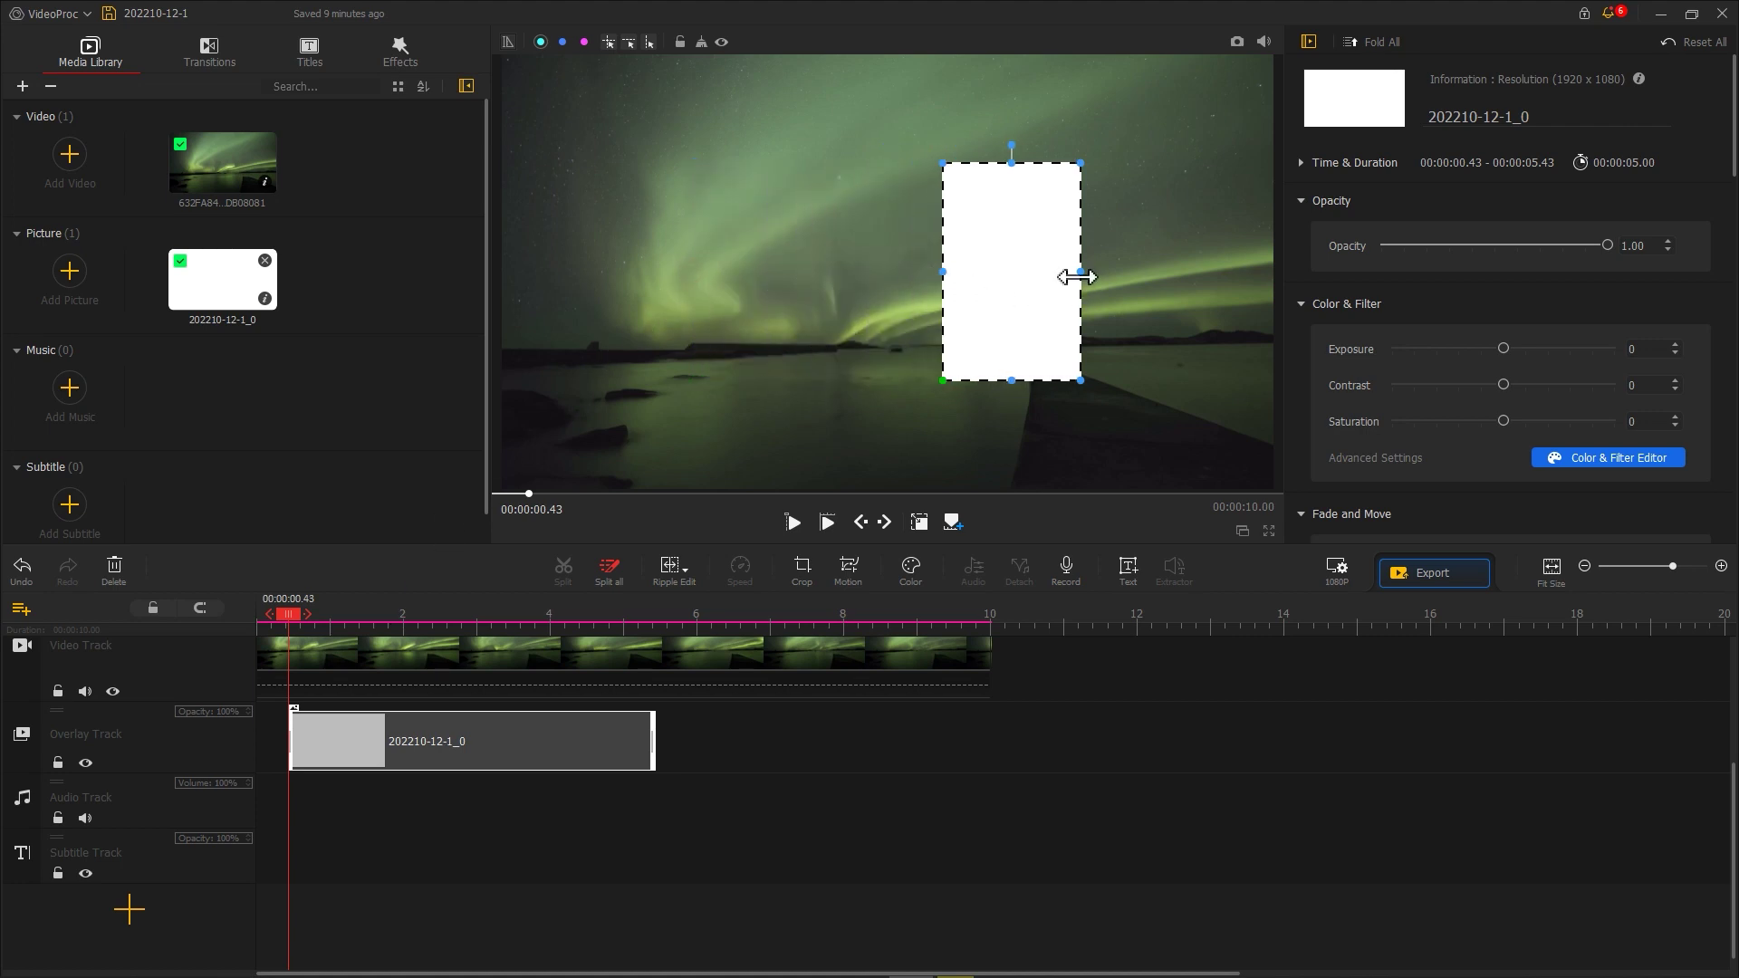
left_click_drag(1076, 277, 963, 278)
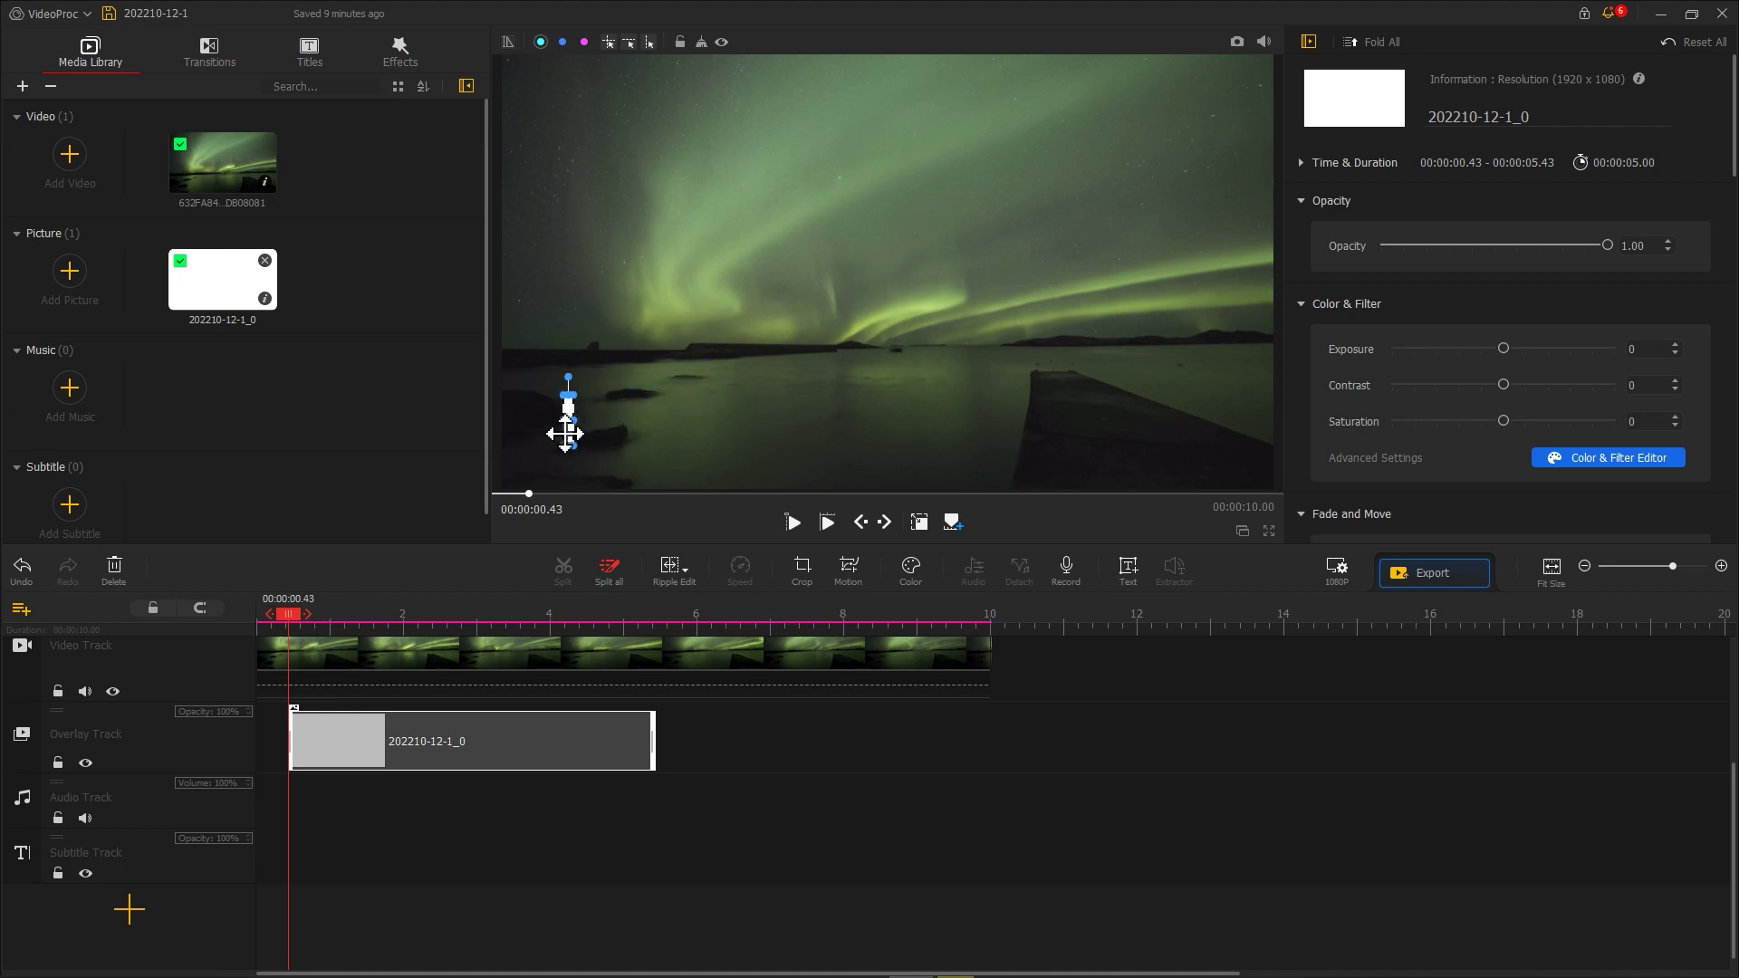
left_click_drag(549, 444, 551, 444)
left_click(590, 450)
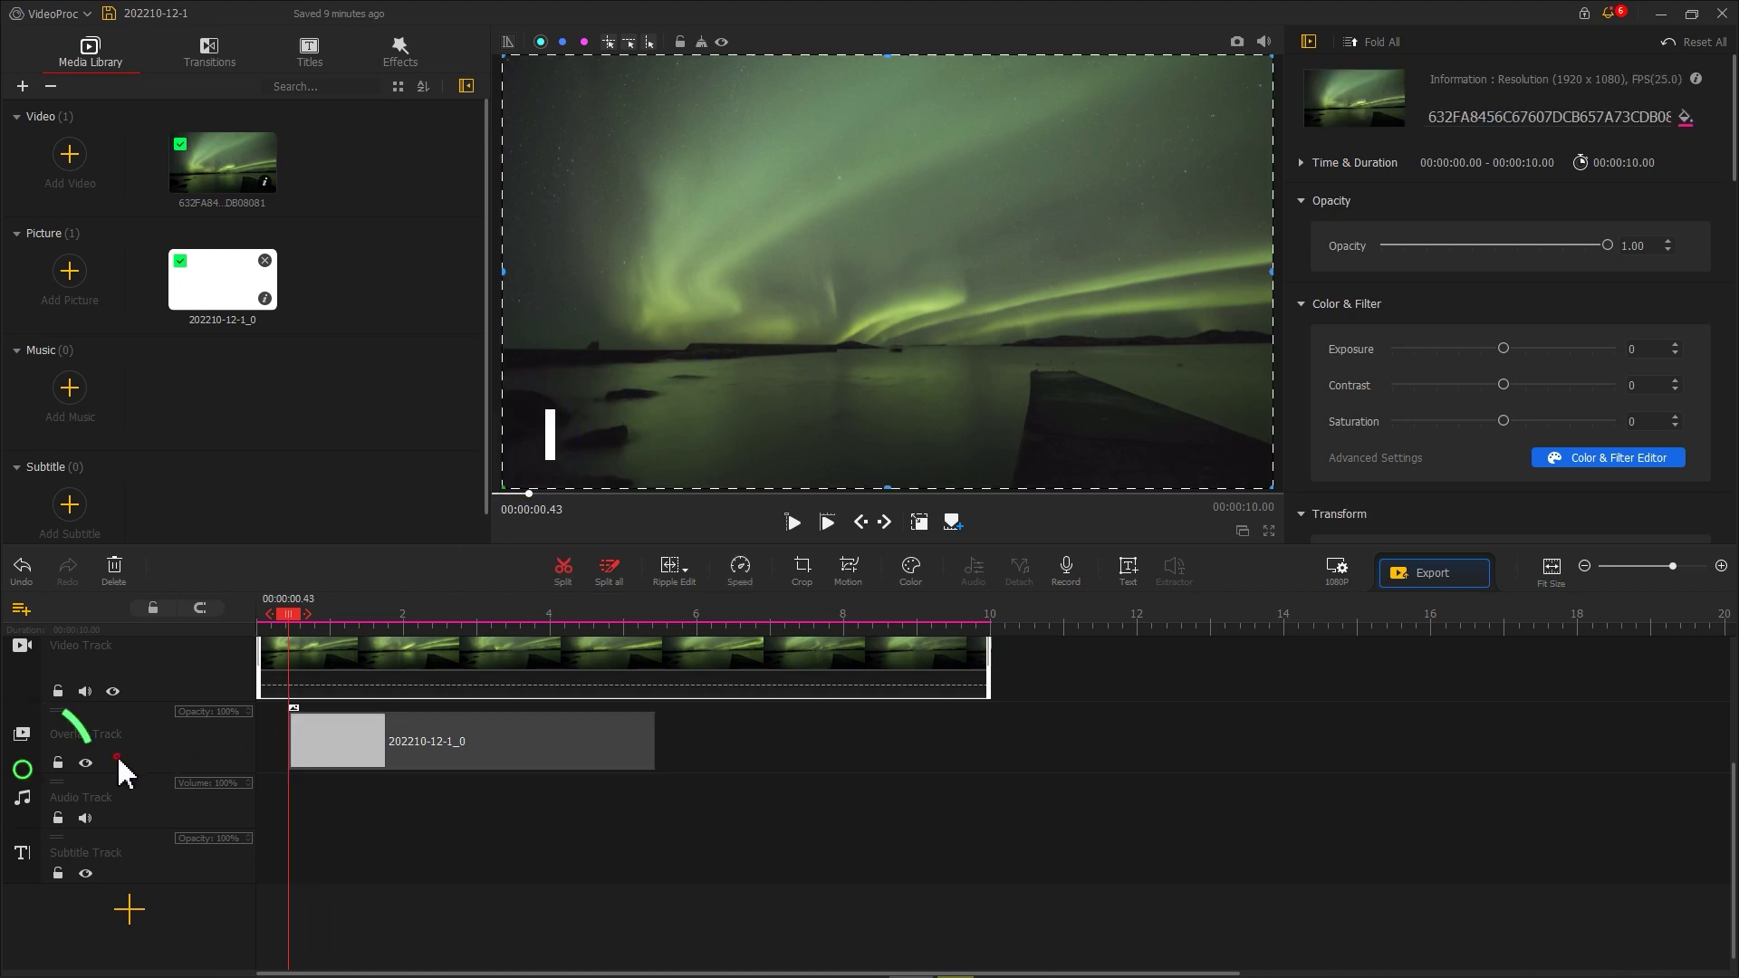
- Add Overlay Track1 with the white picture shaped into a wide bar beside the thin bar
left_click(22, 766)
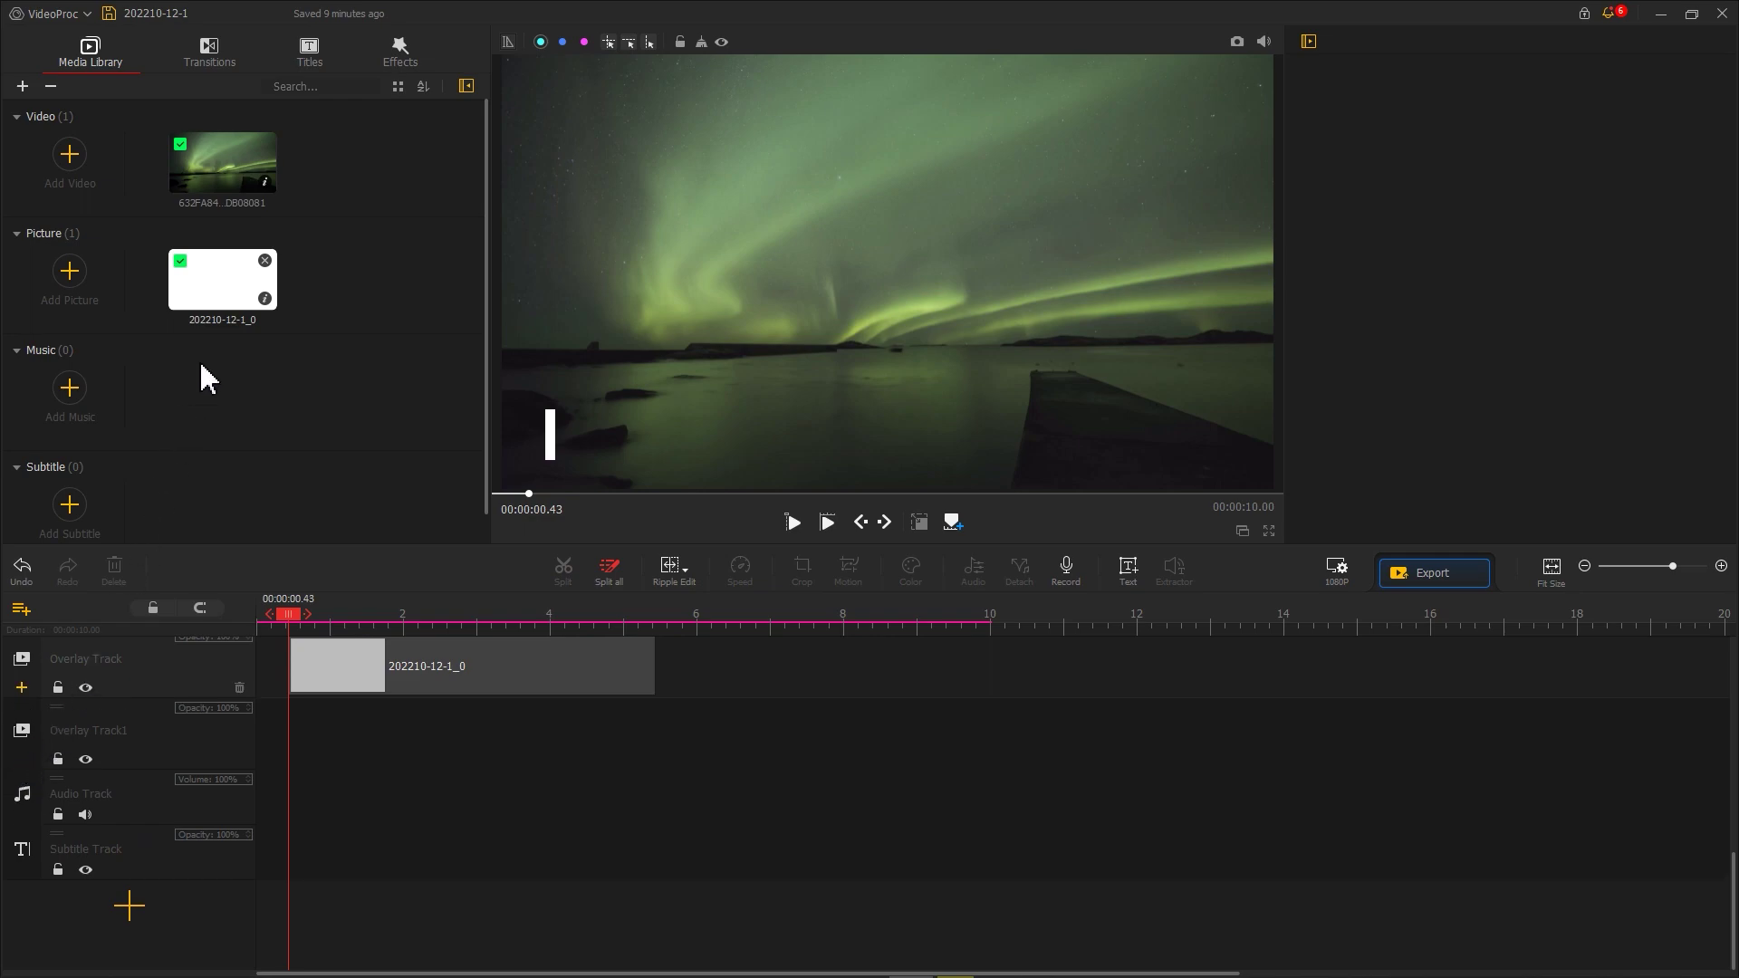
mouse_move(222, 303)
left_mouse_down()
mouse_move(257, 357)
mouse_move(310, 645)
mouse_move(322, 862)
mouse_move(367, 822)
mouse_move(333, 862)
left_mouse_up()
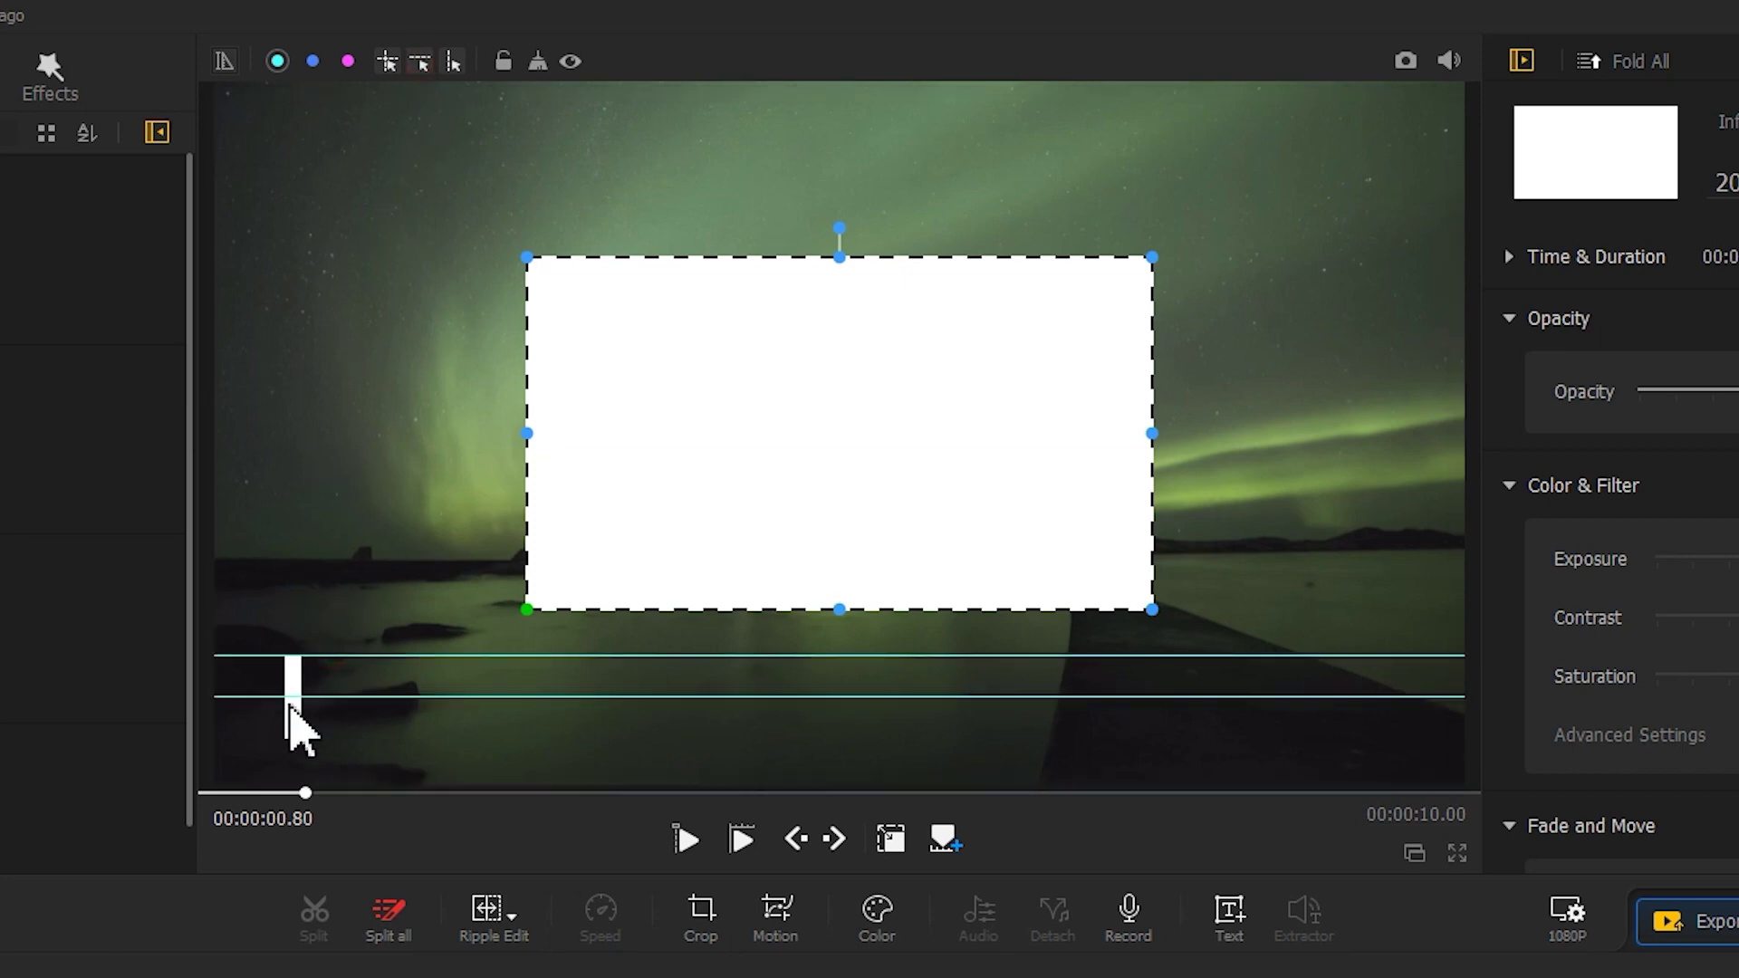
left_click_drag(650, 527, 654, 685)
left_click_drag(668, 784, 662, 733)
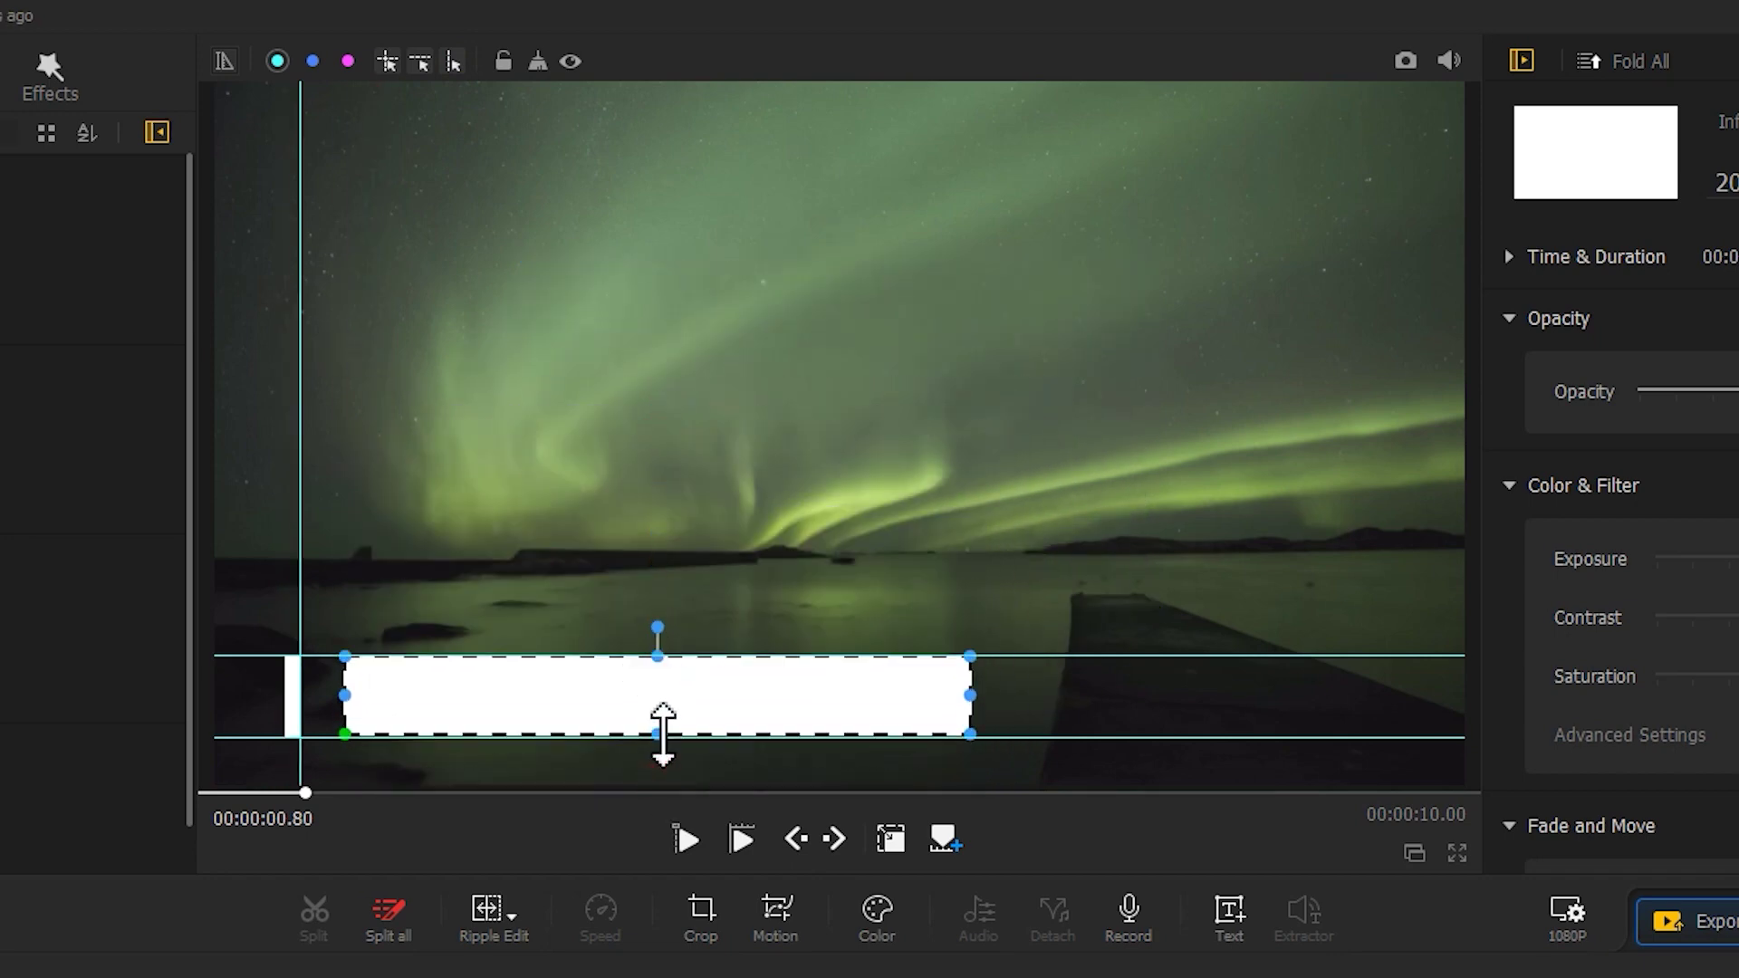
left_click_drag(968, 694, 641, 694)
left_click_drag(607, 687, 585, 686)
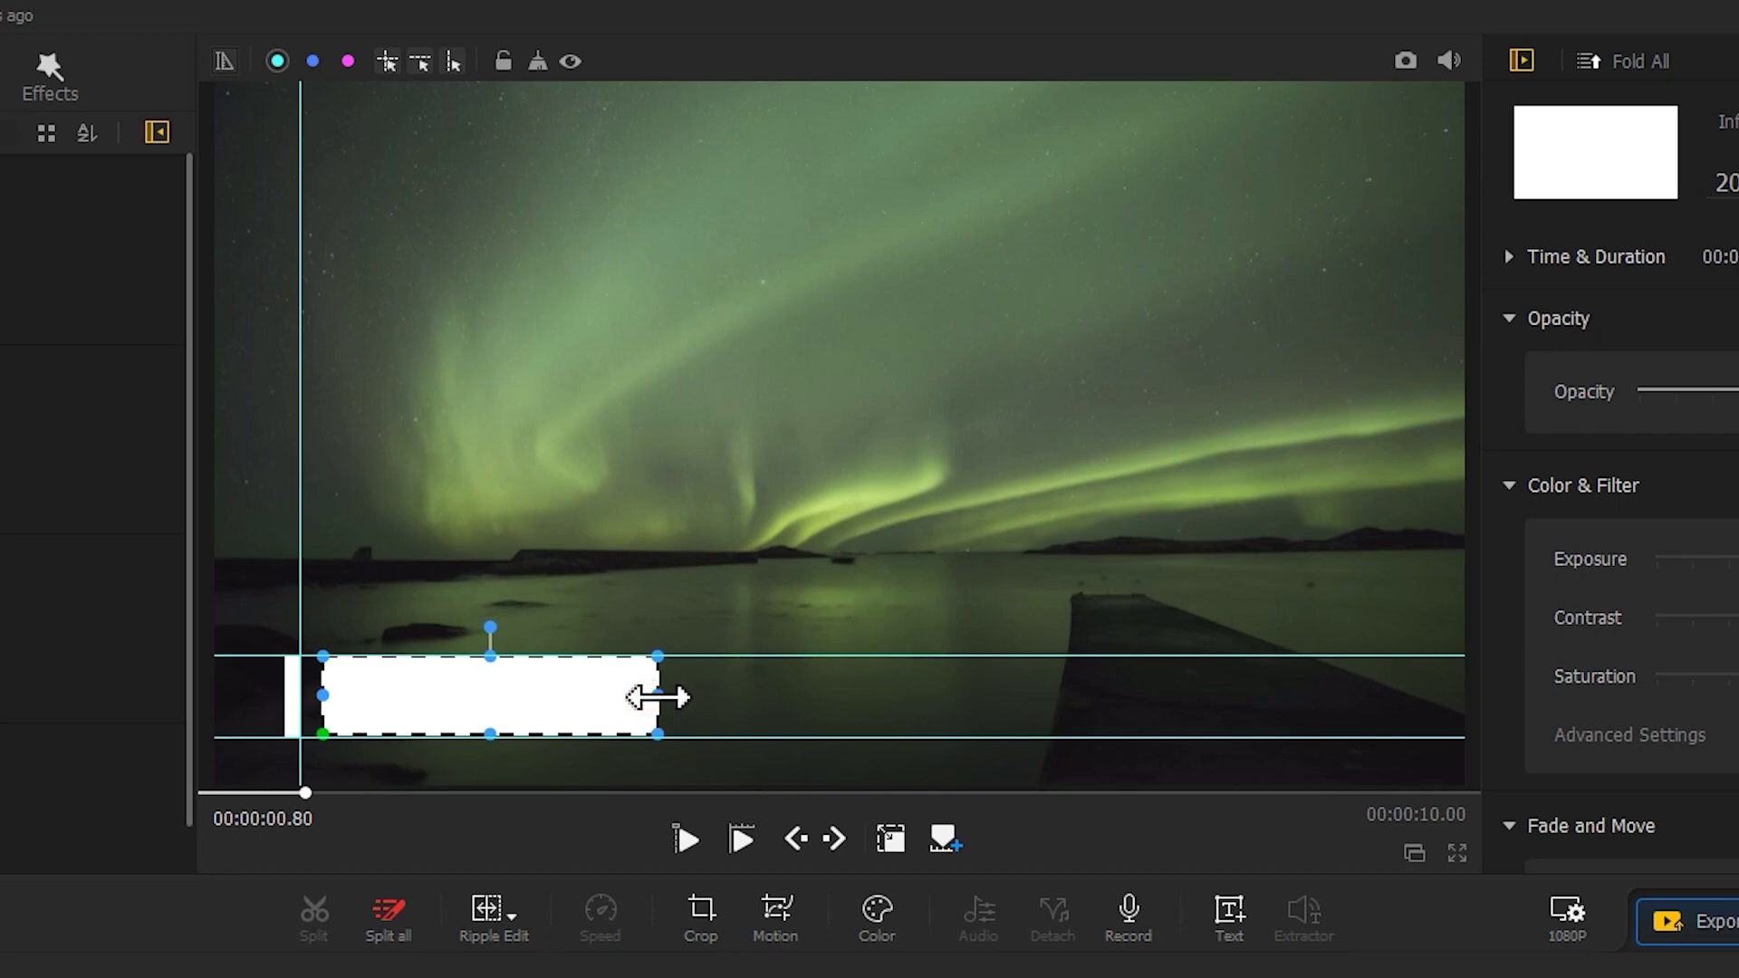
- Drag the vertical and both horizontal alignment guides off the preview
left_click_drag(299, 418, 82, 449)
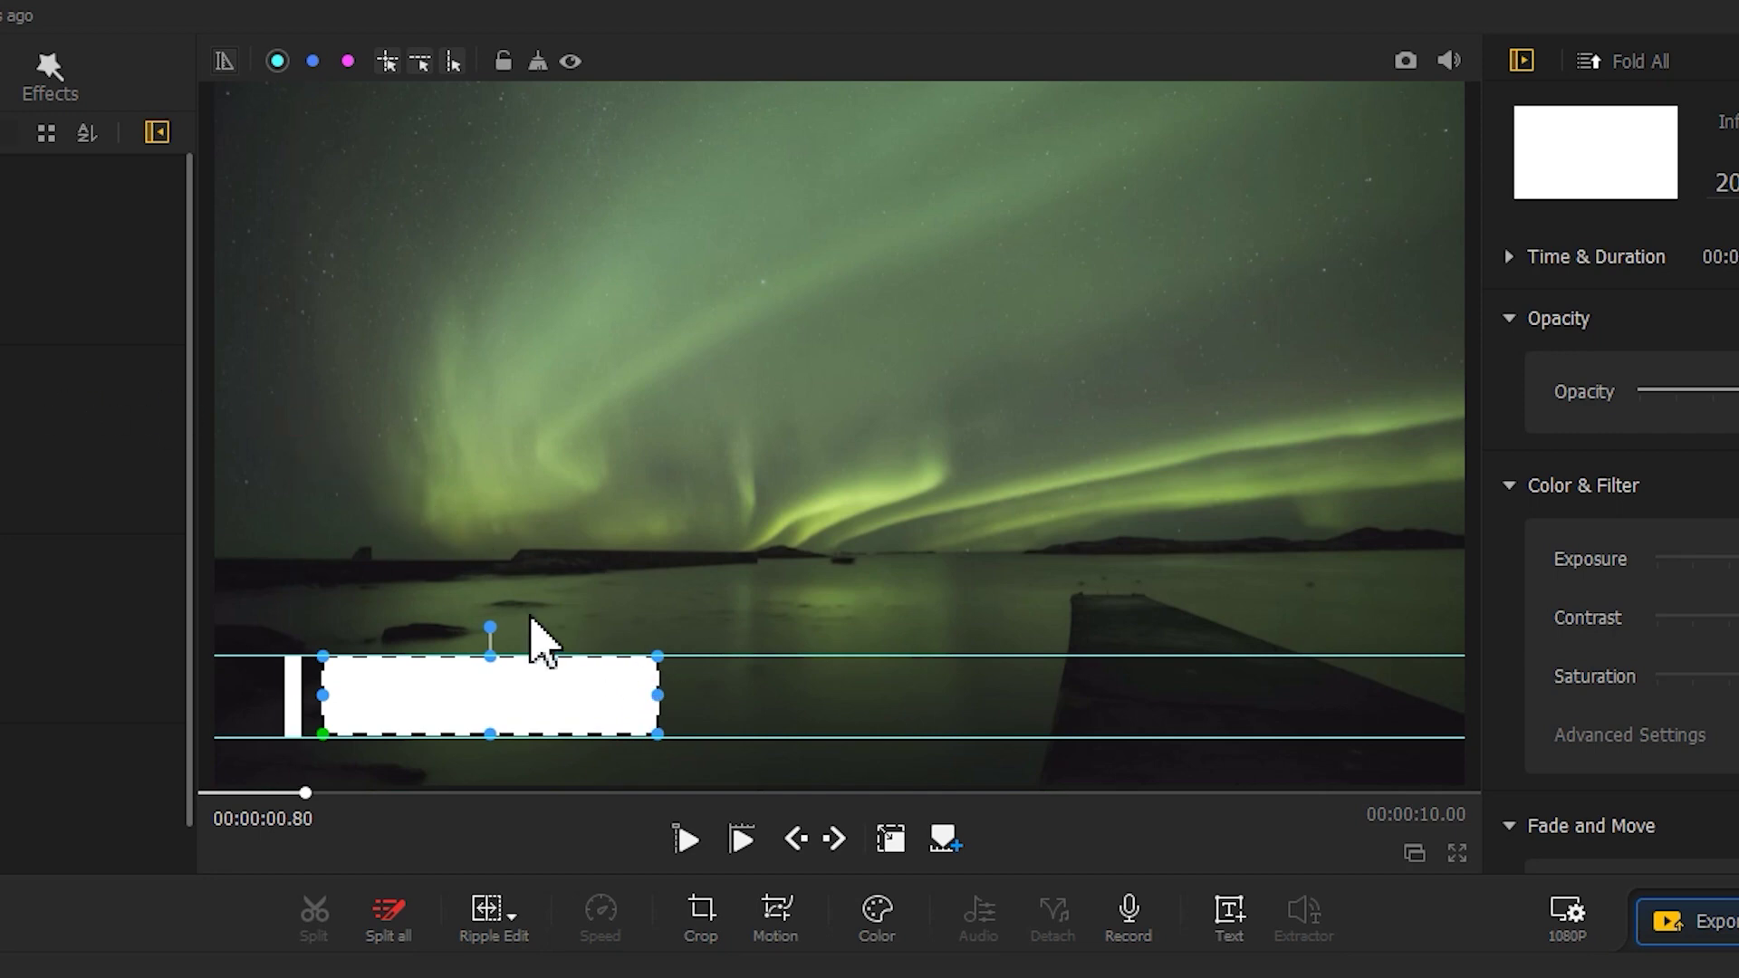
left_click_drag(662, 656, 677, 16)
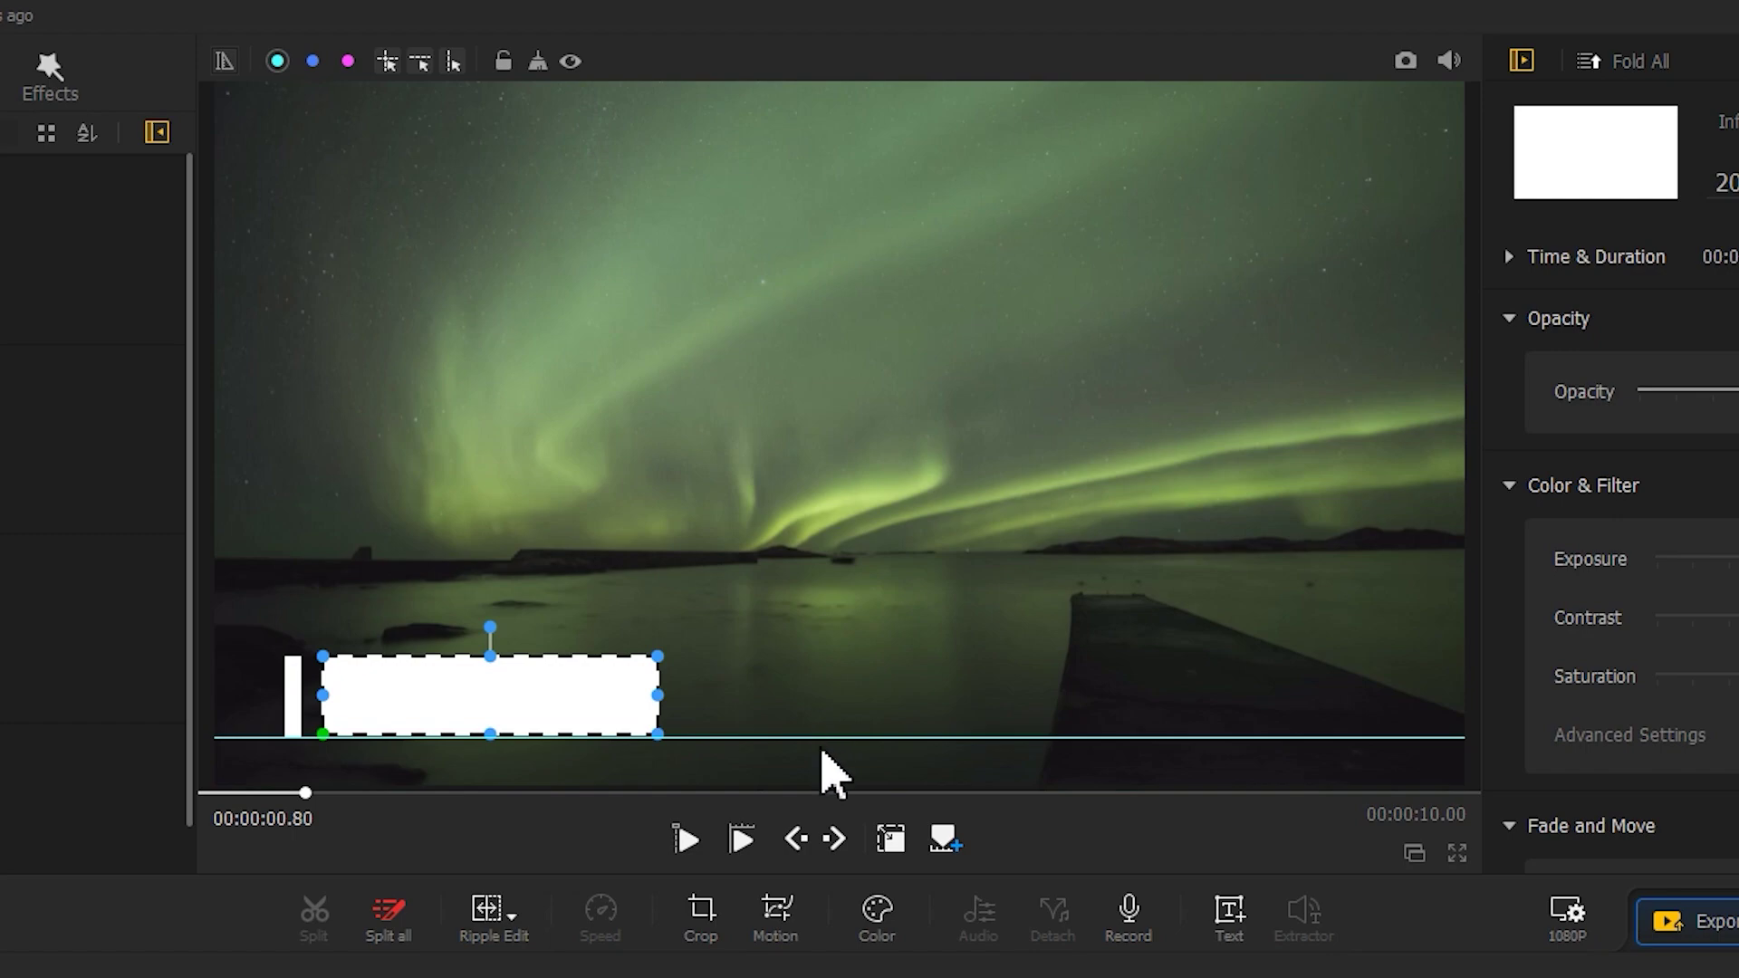
left_click_drag(821, 751, 821, 890)
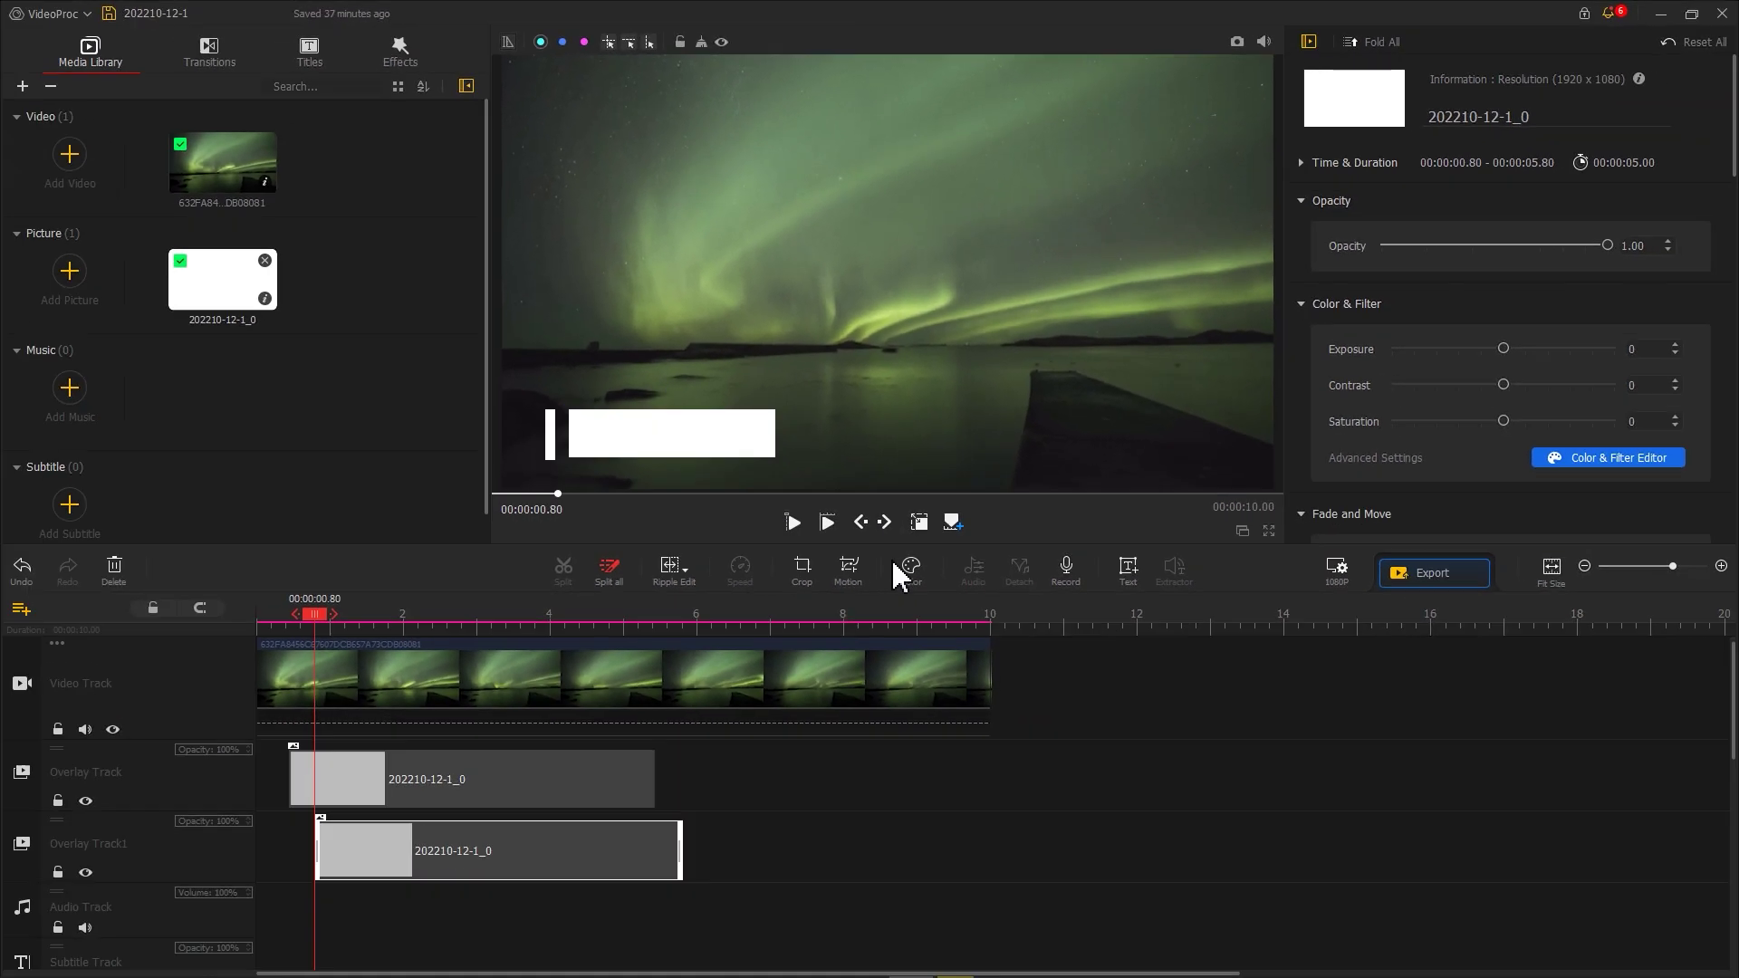
- Shift the upper overlay bar clip to start at 0.43 s
left_click(401, 765)
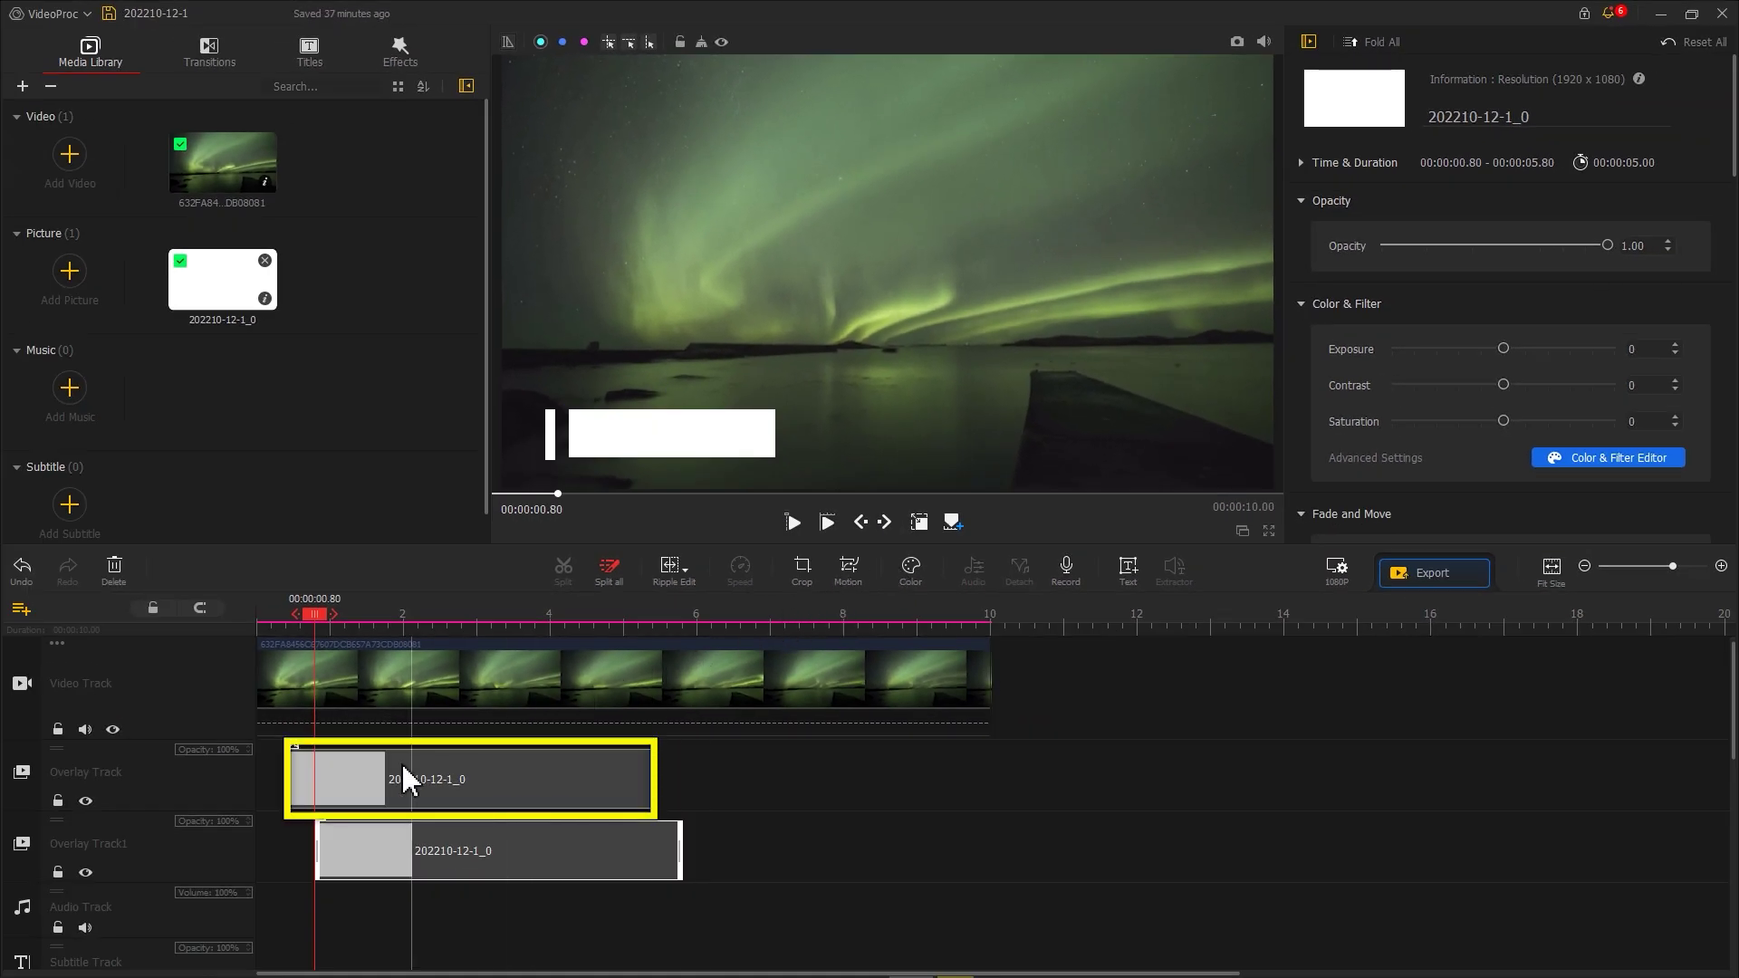
left_click_drag(380, 788, 380, 793)
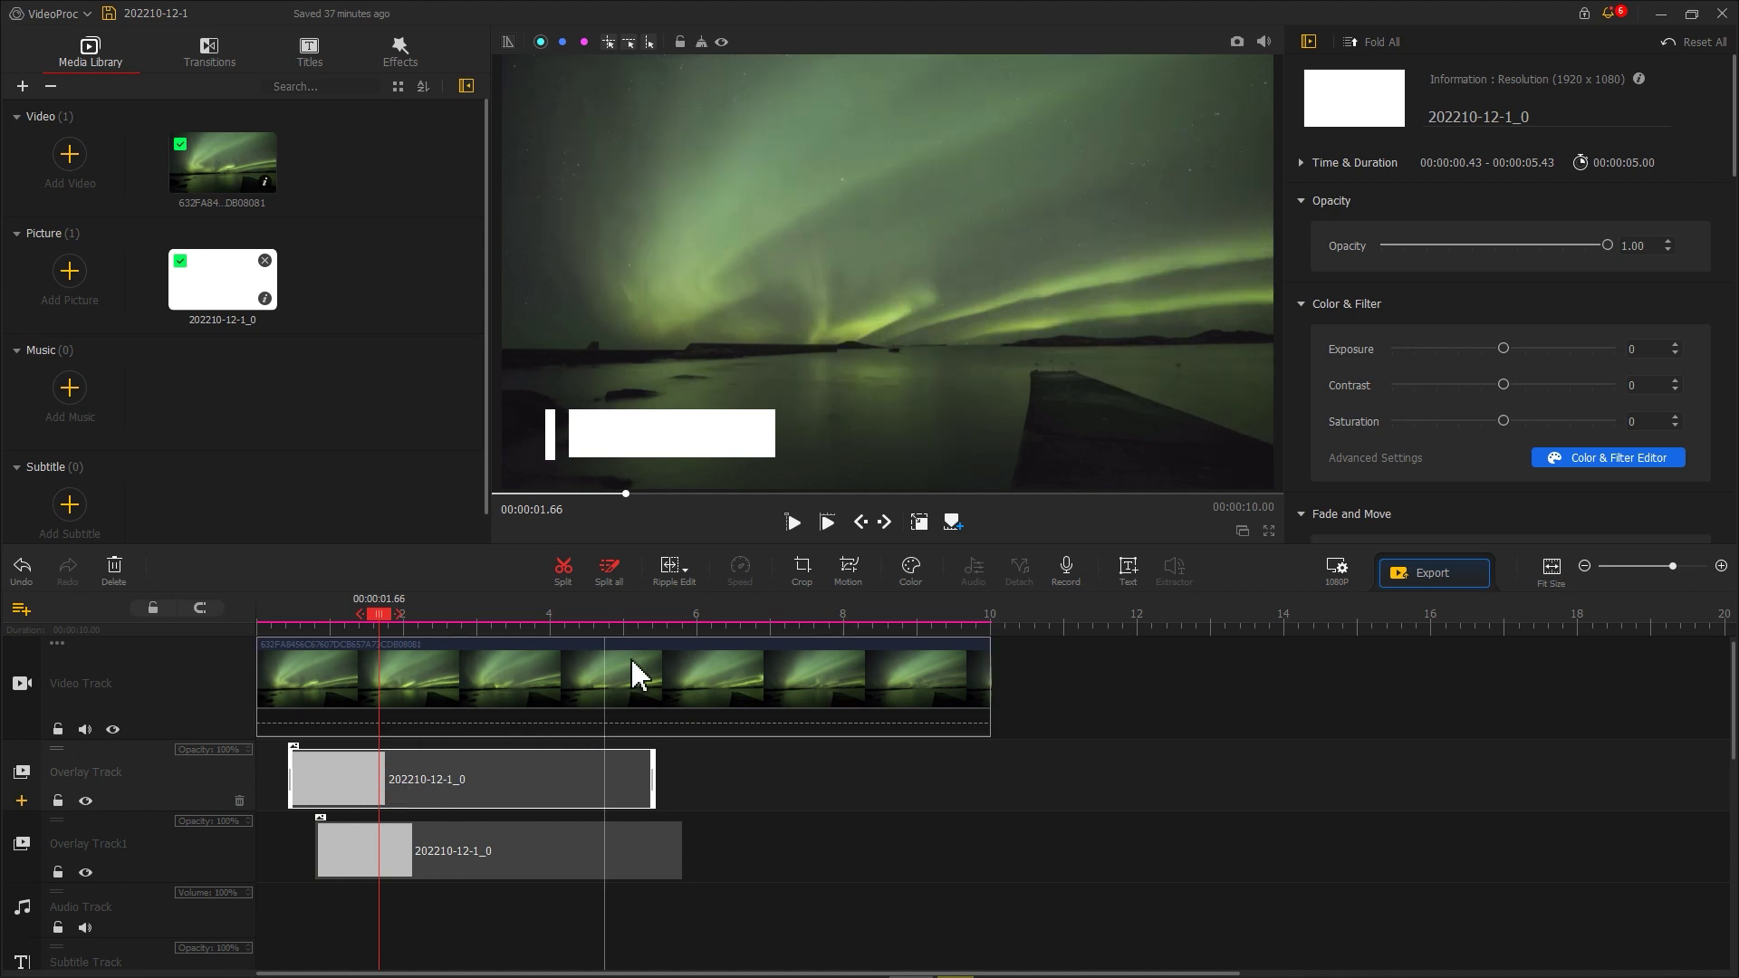
left_click(851, 580)
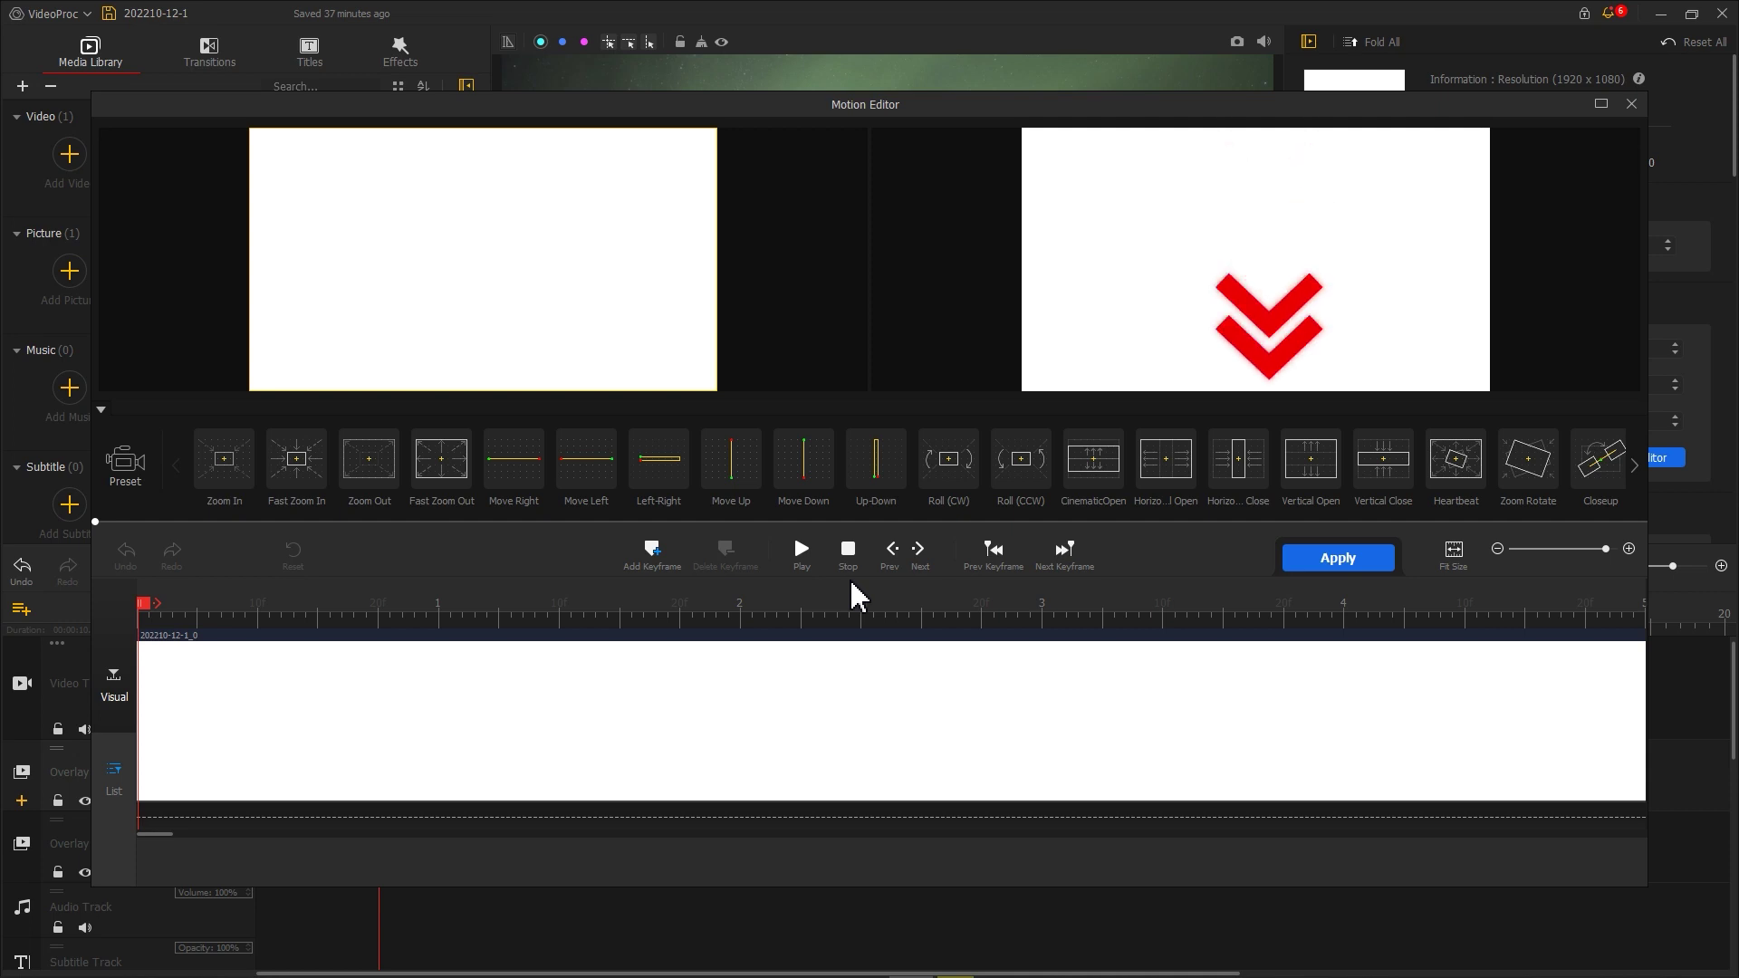
- Add a 0 s keyframe with the box scaled to 1920x1080 and the bar hidden below the frame
left_click(651, 569)
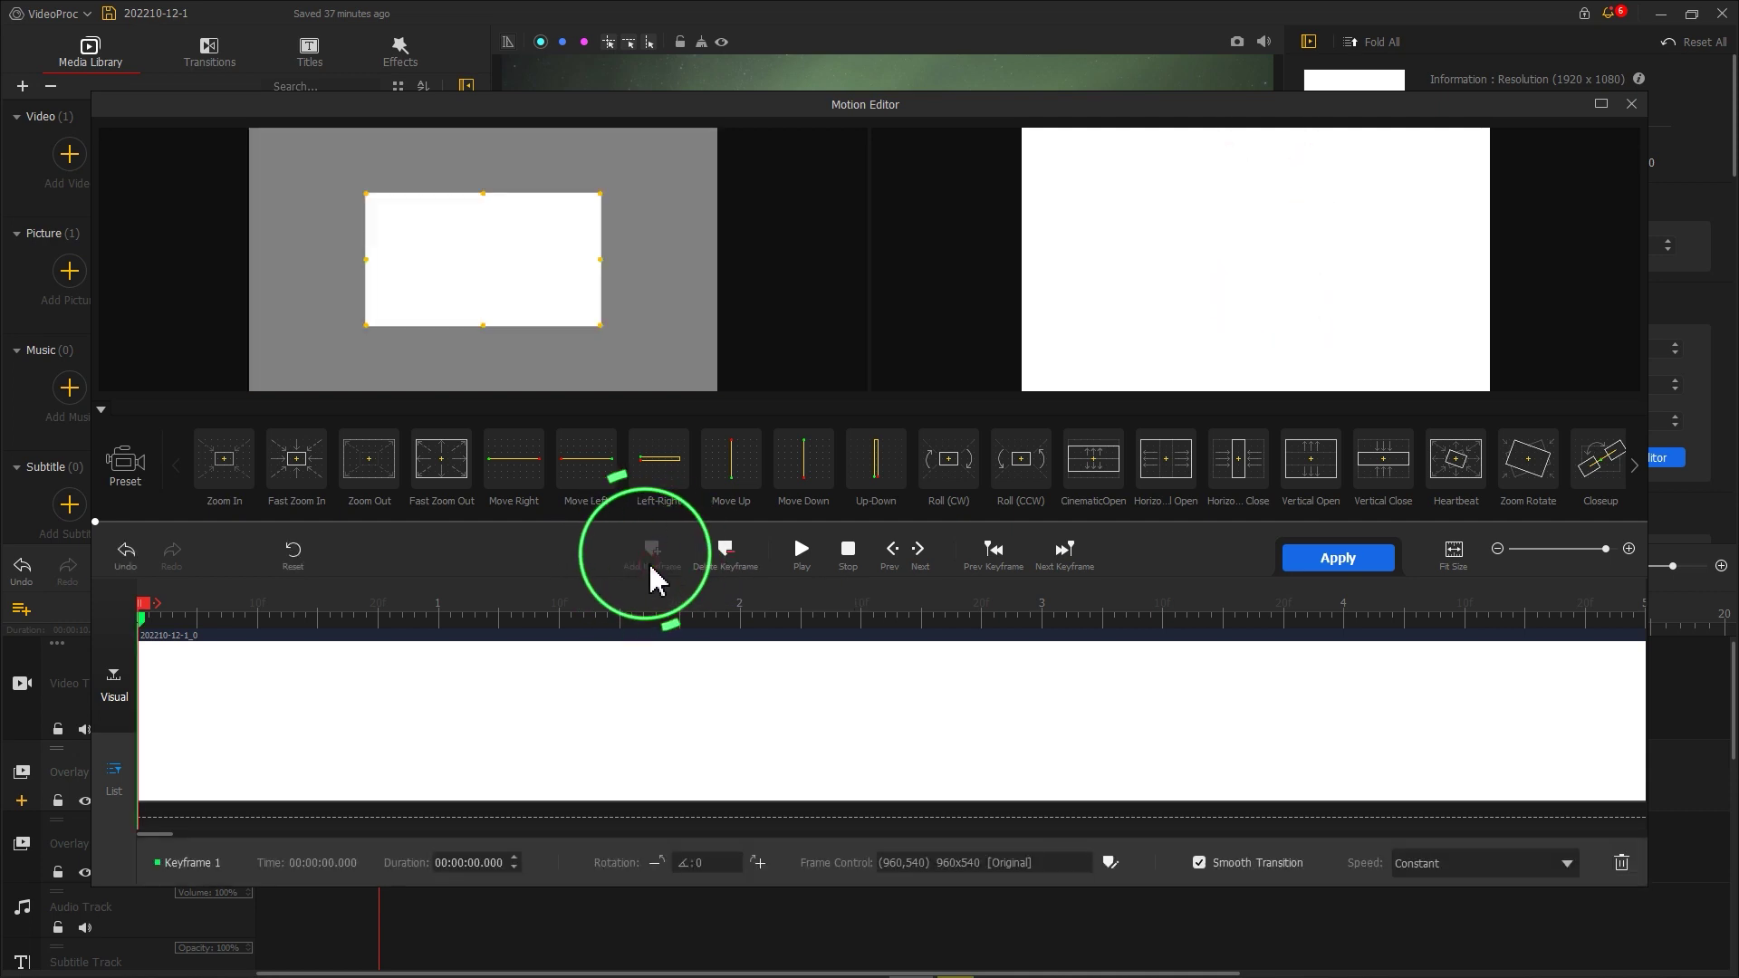
left_click_drag(366, 326, 254, 391)
left_click_drag(601, 198, 699, 121)
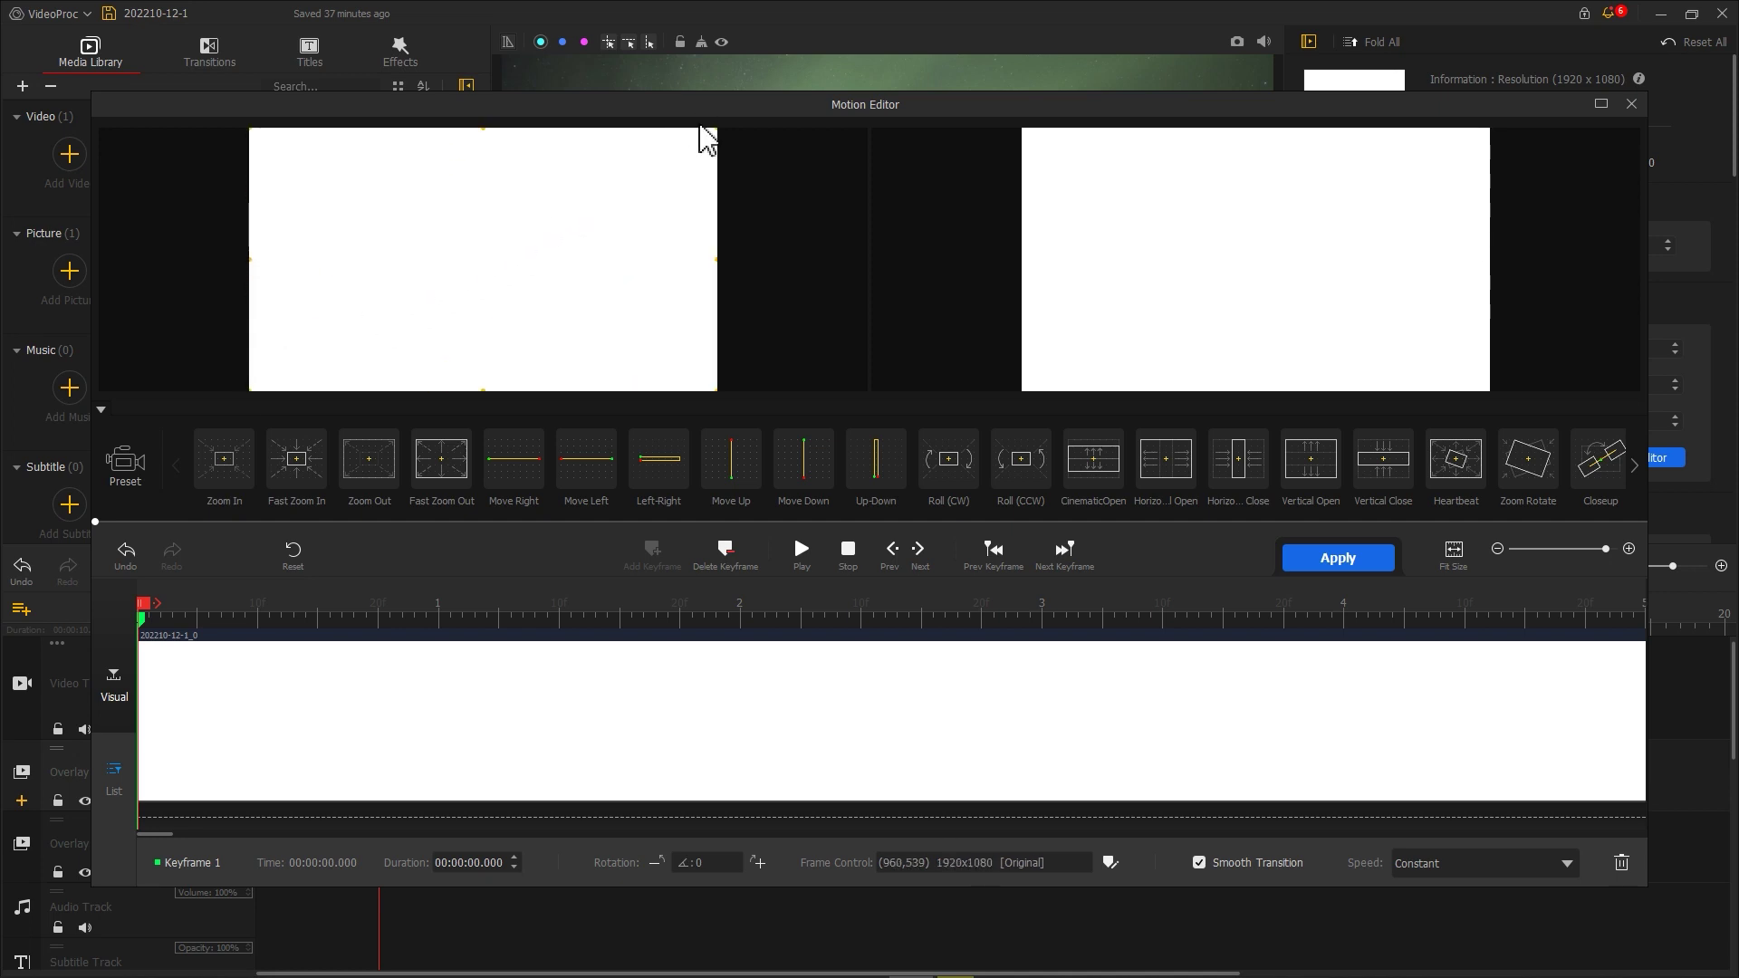
left_click_drag(602, 197, 603, 482)
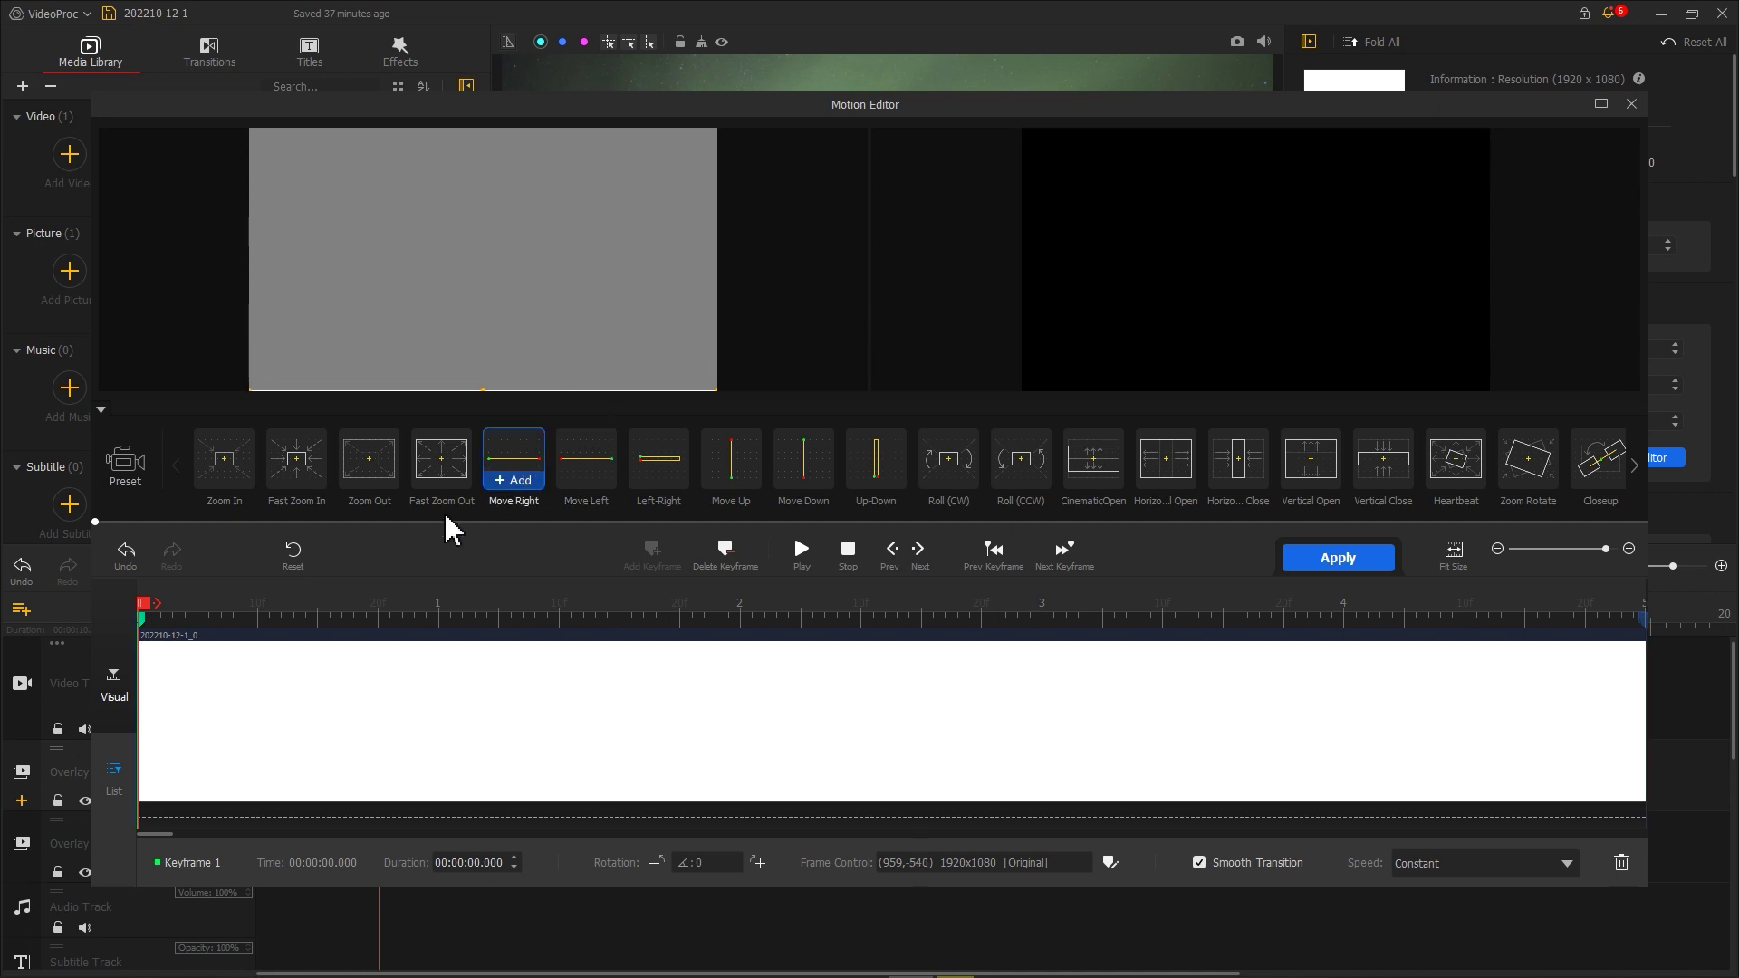
- Add a 0.40 s keyframe with the bar back at its centred position
left_click(272, 617)
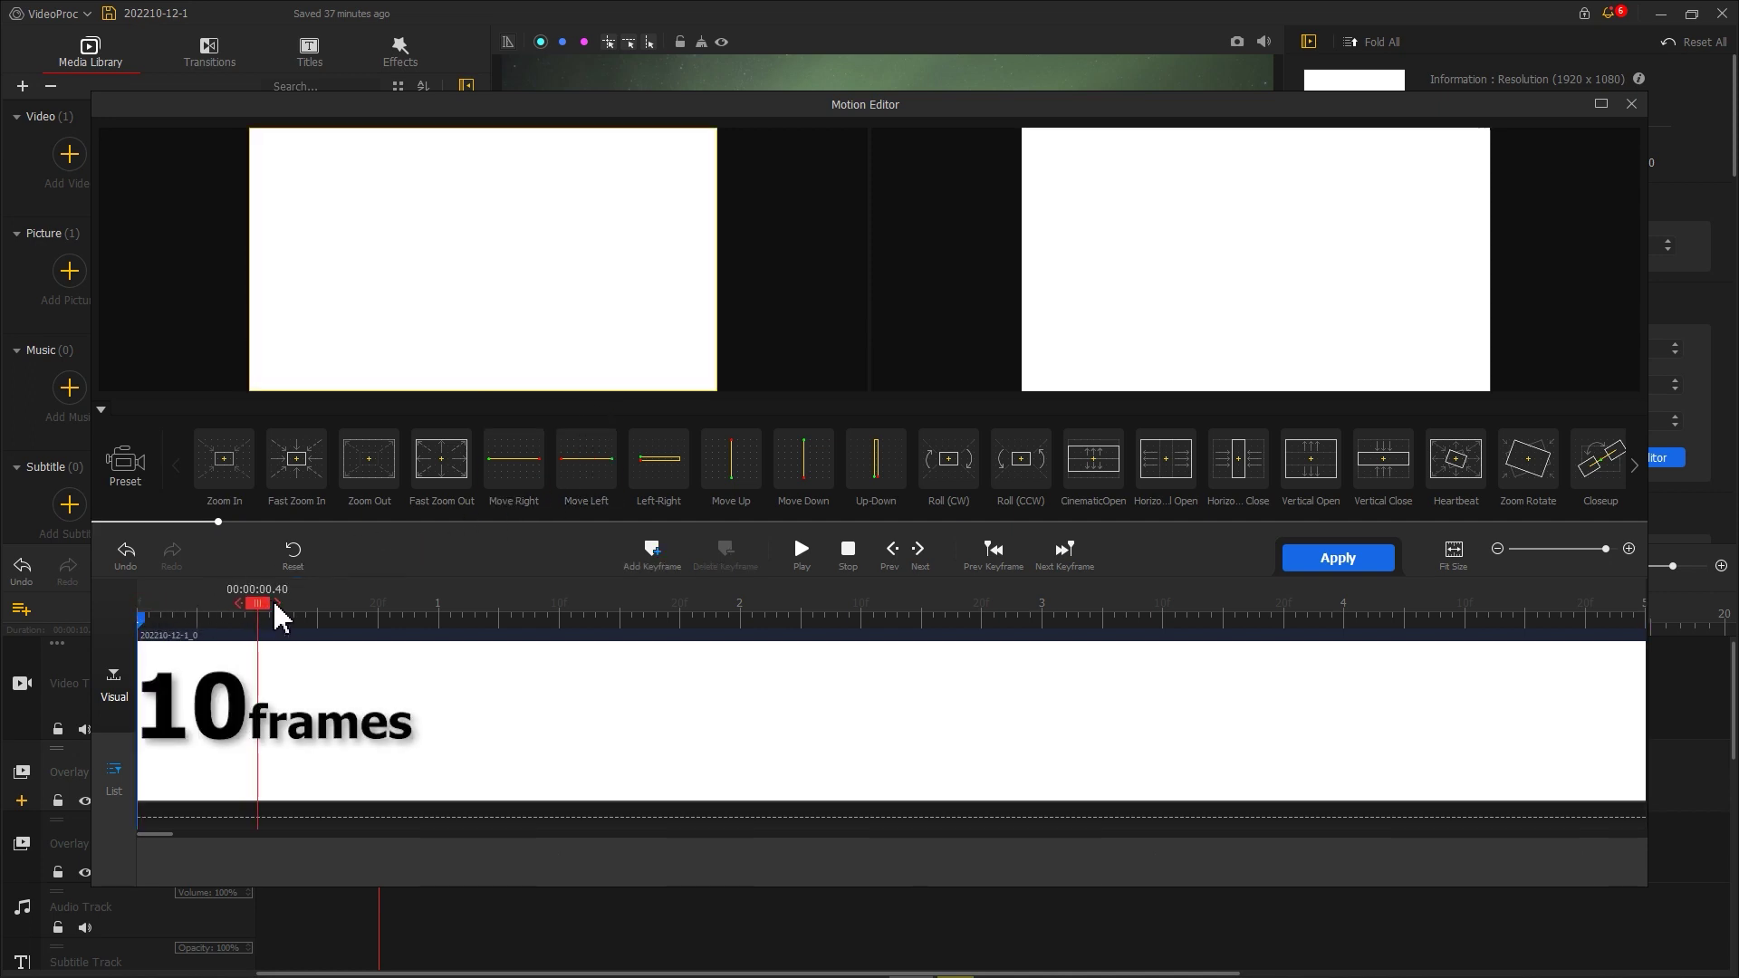
left_click(653, 554)
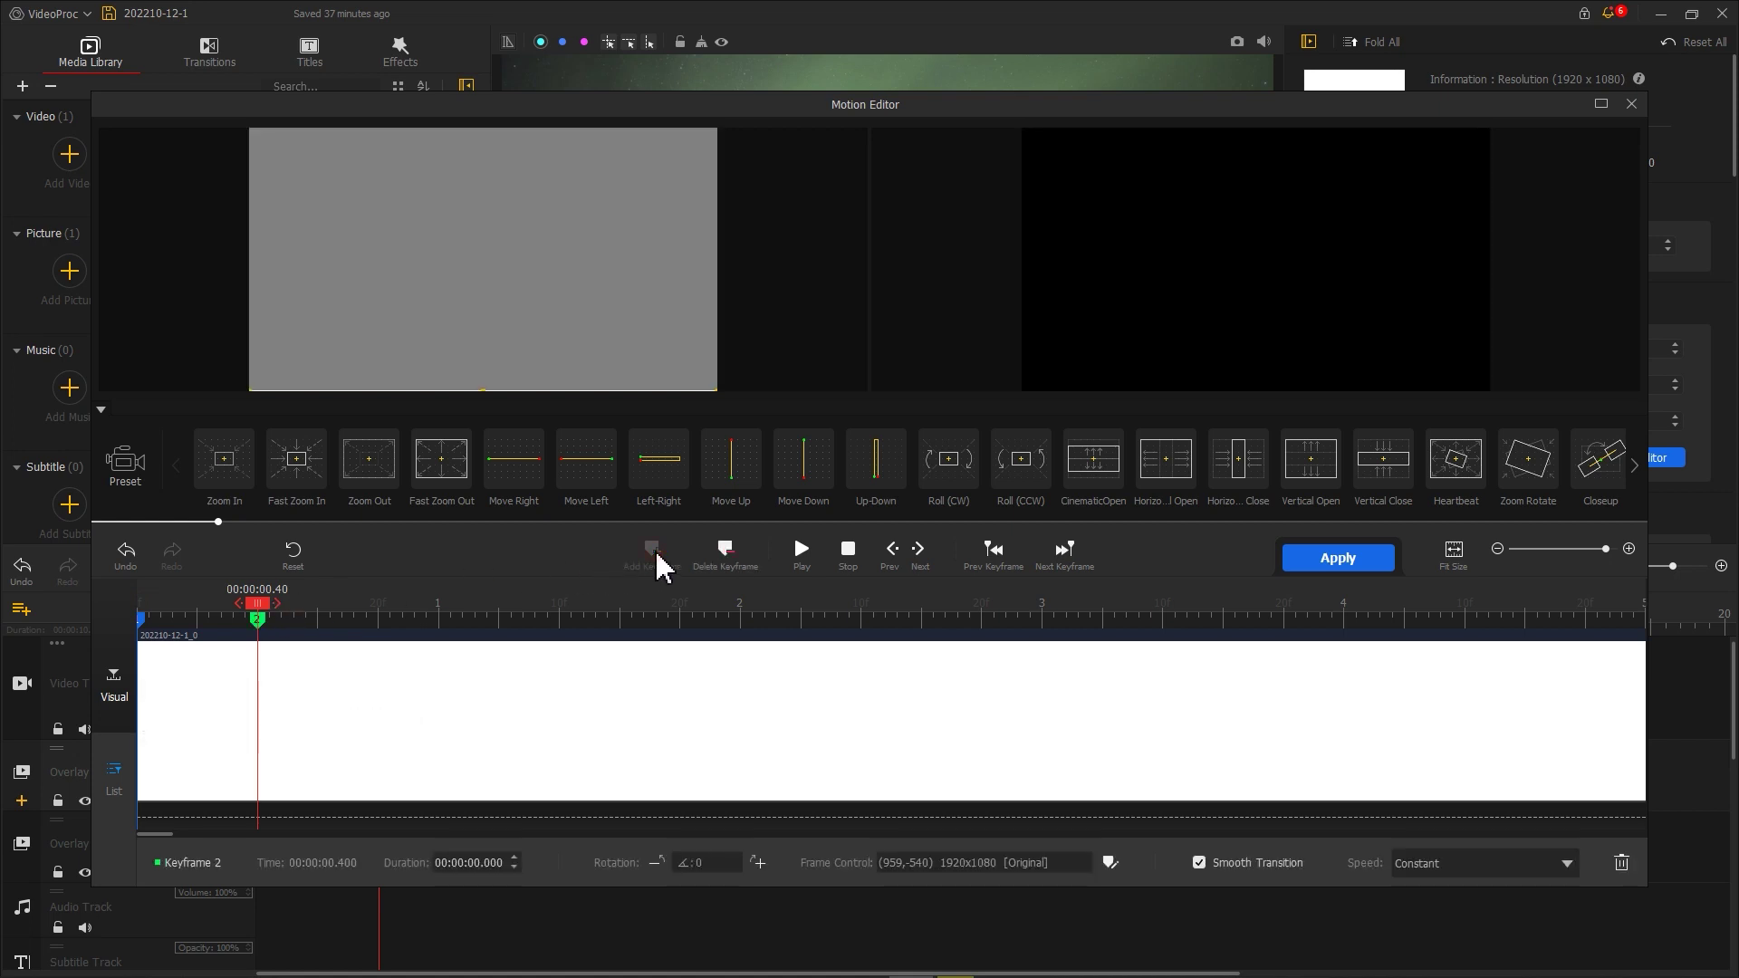
left_click_drag(628, 372, 658, 238)
double_click(652, 338)
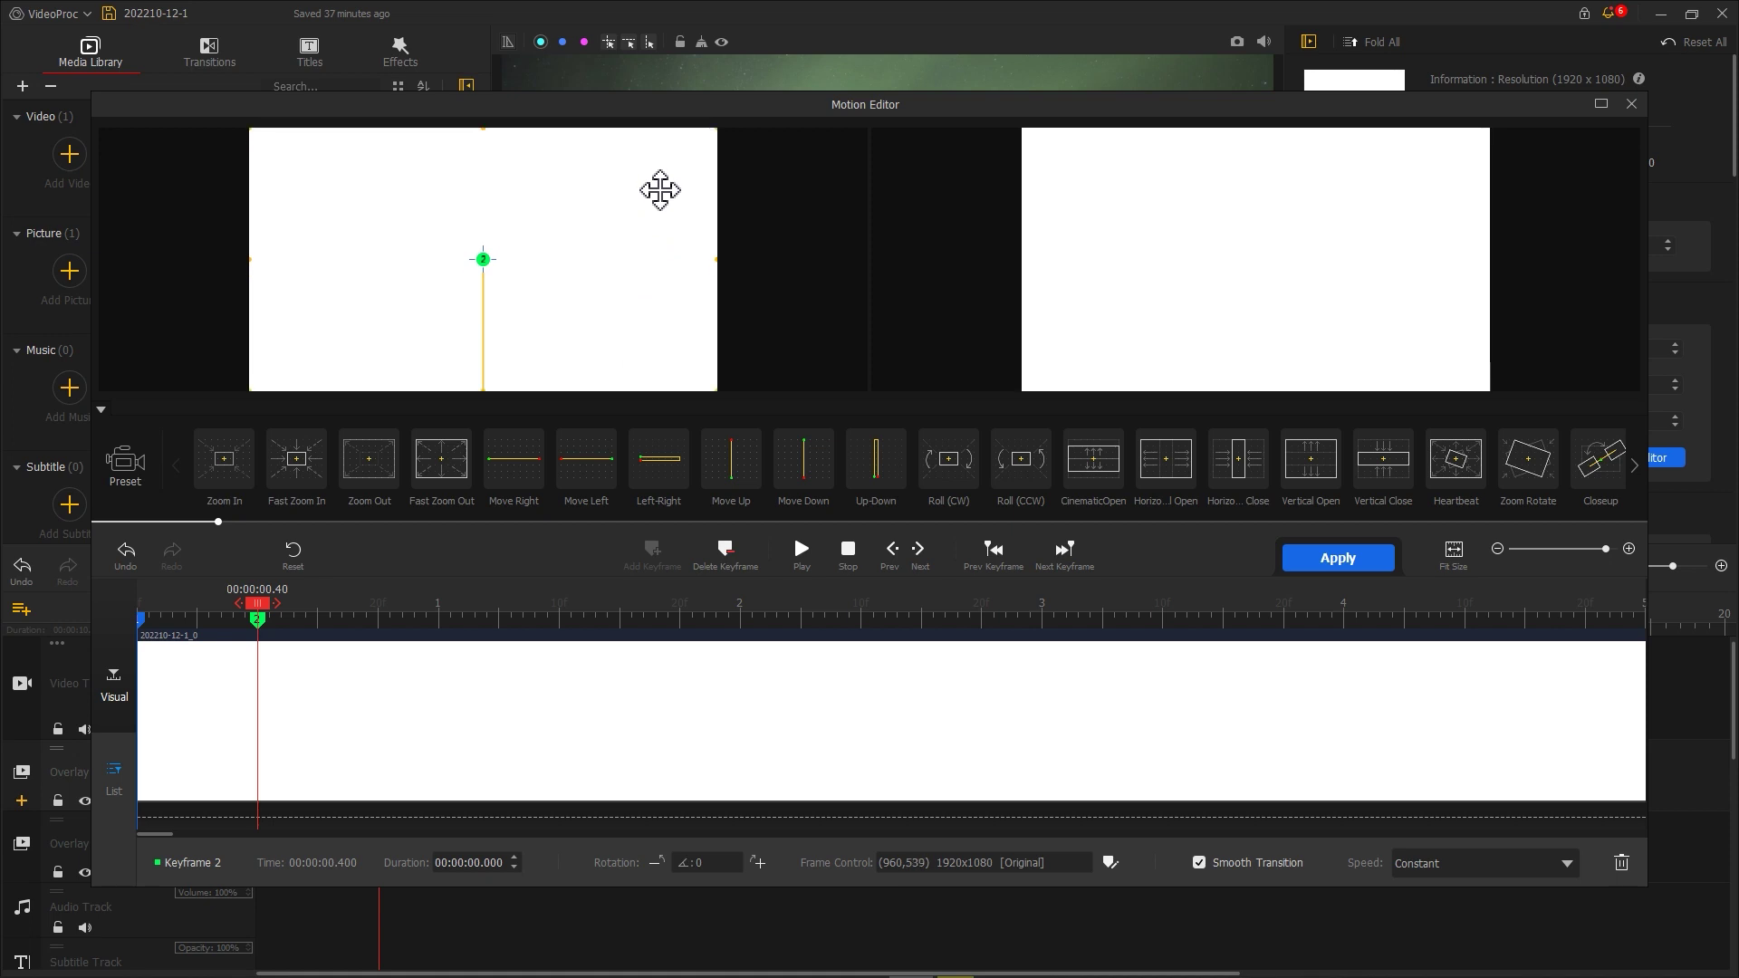
- Add a 4.00 s hold keyframe and a 4.40 s keyframe with the bar slid down out of view
left_click_drag(263, 609, 1355, 611)
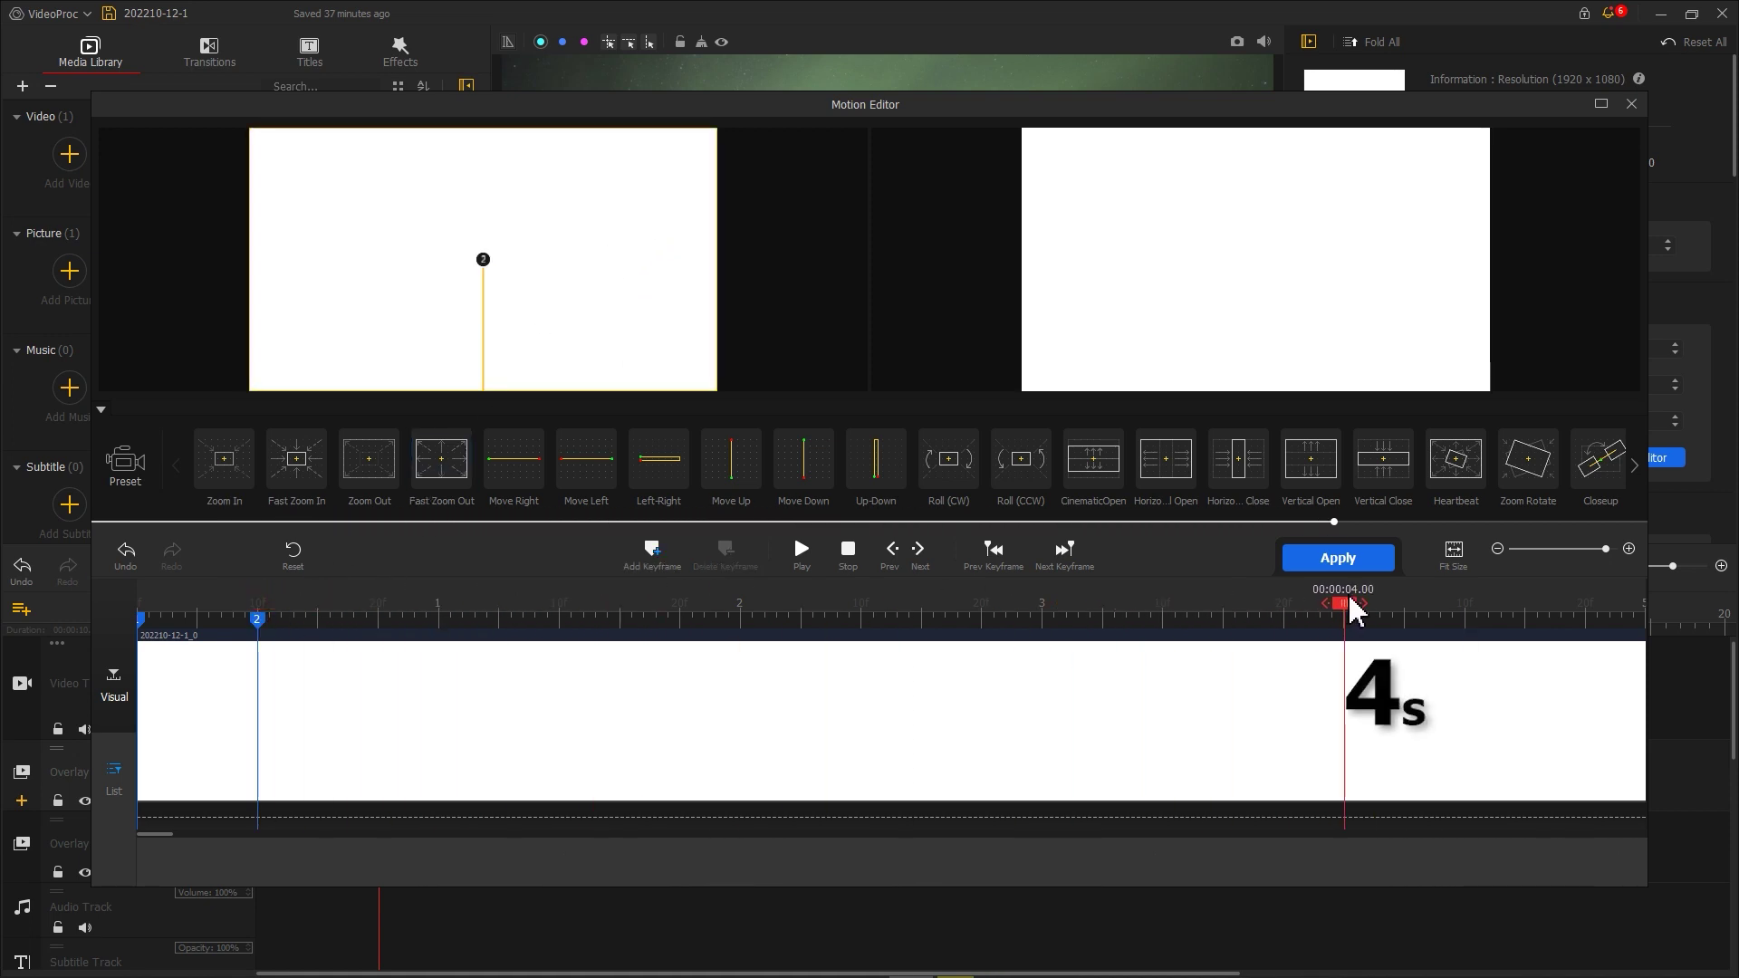
left_click(665, 567)
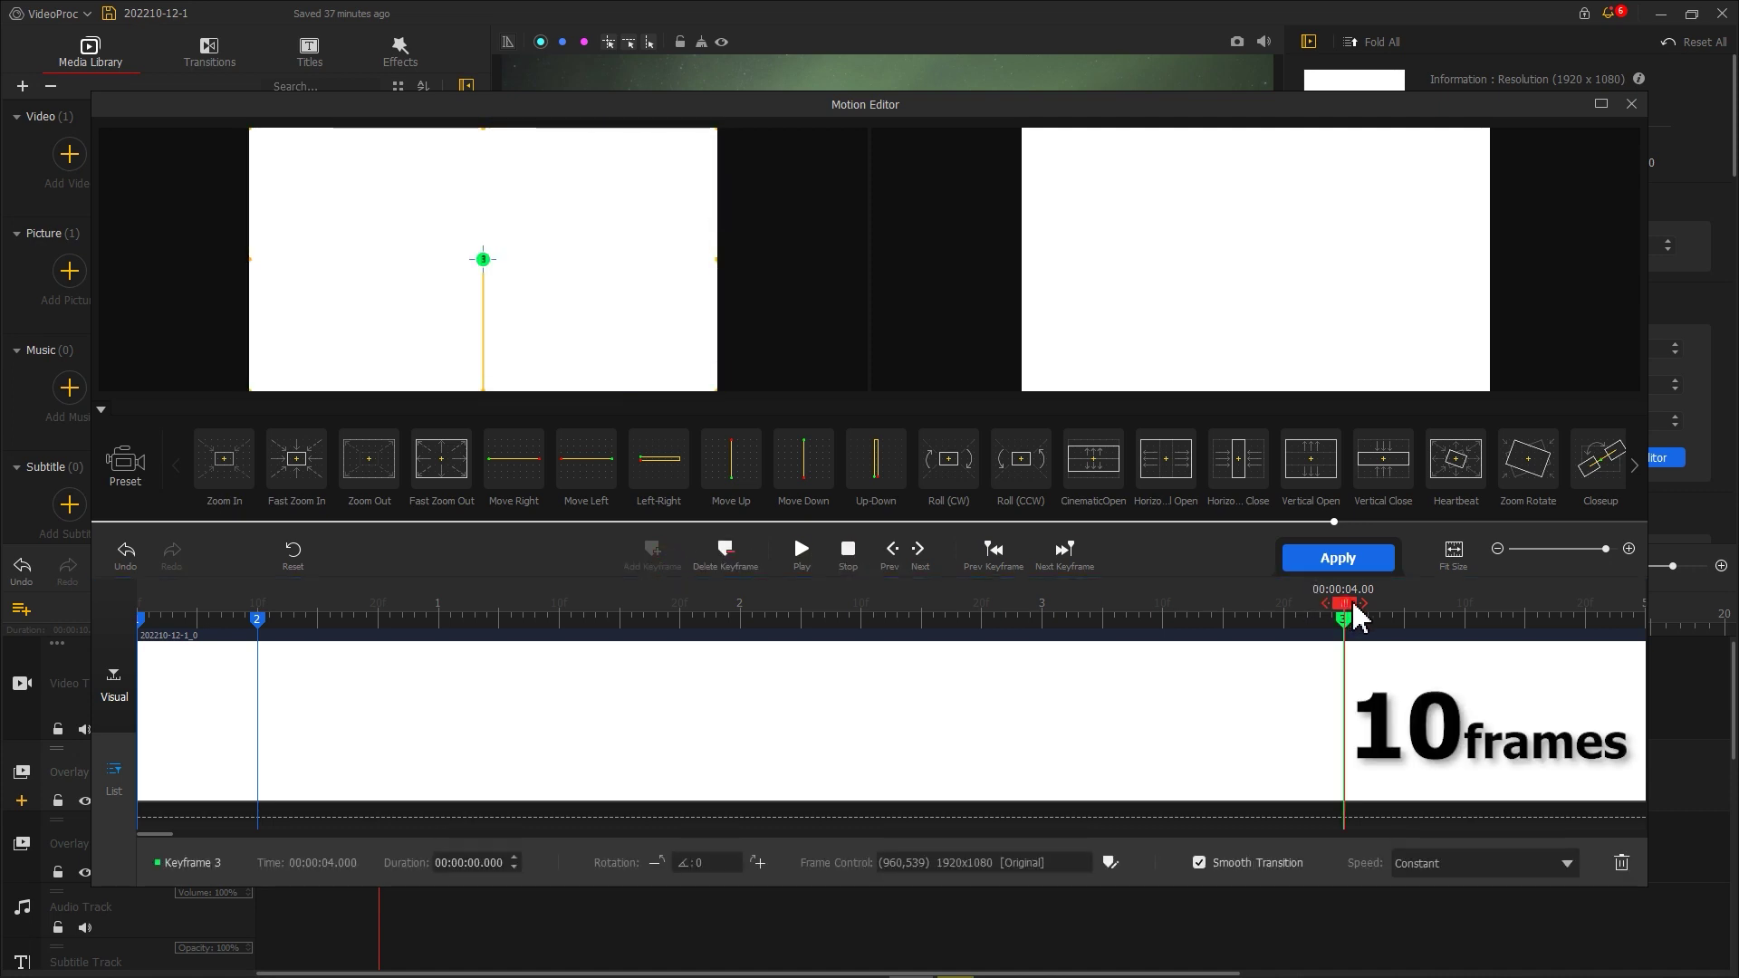
left_click_drag(1349, 609, 1474, 616)
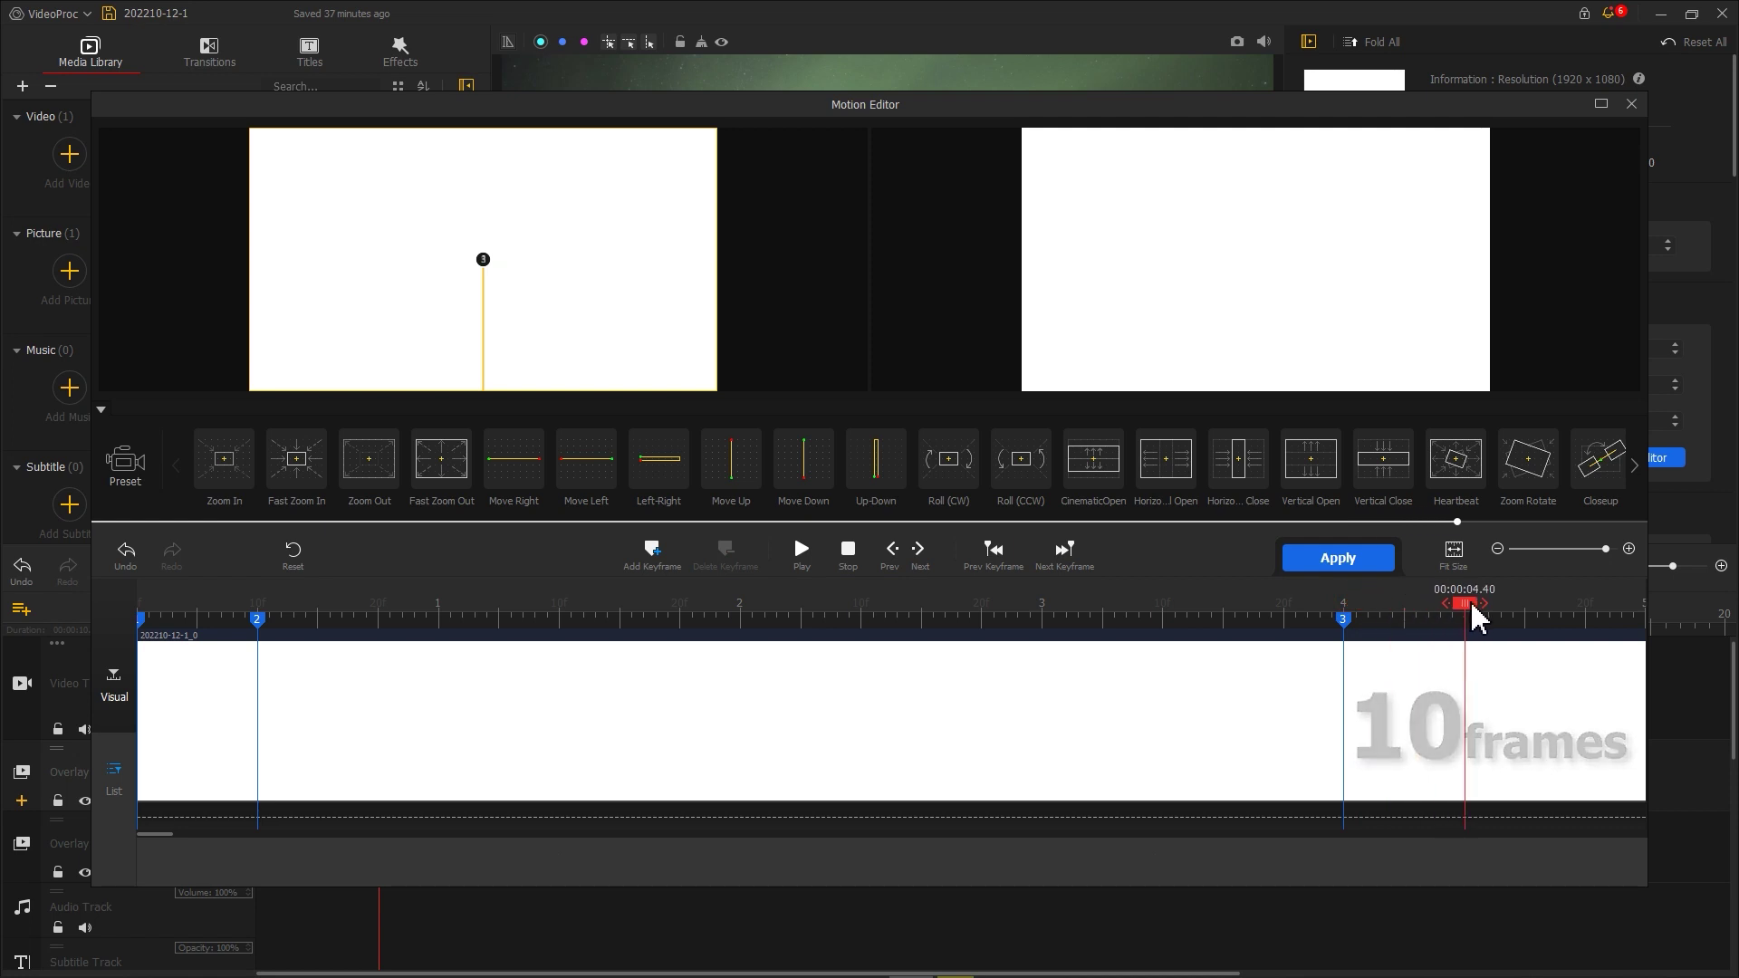
left_click(651, 552)
left_click_drag(598, 197, 593, 466)
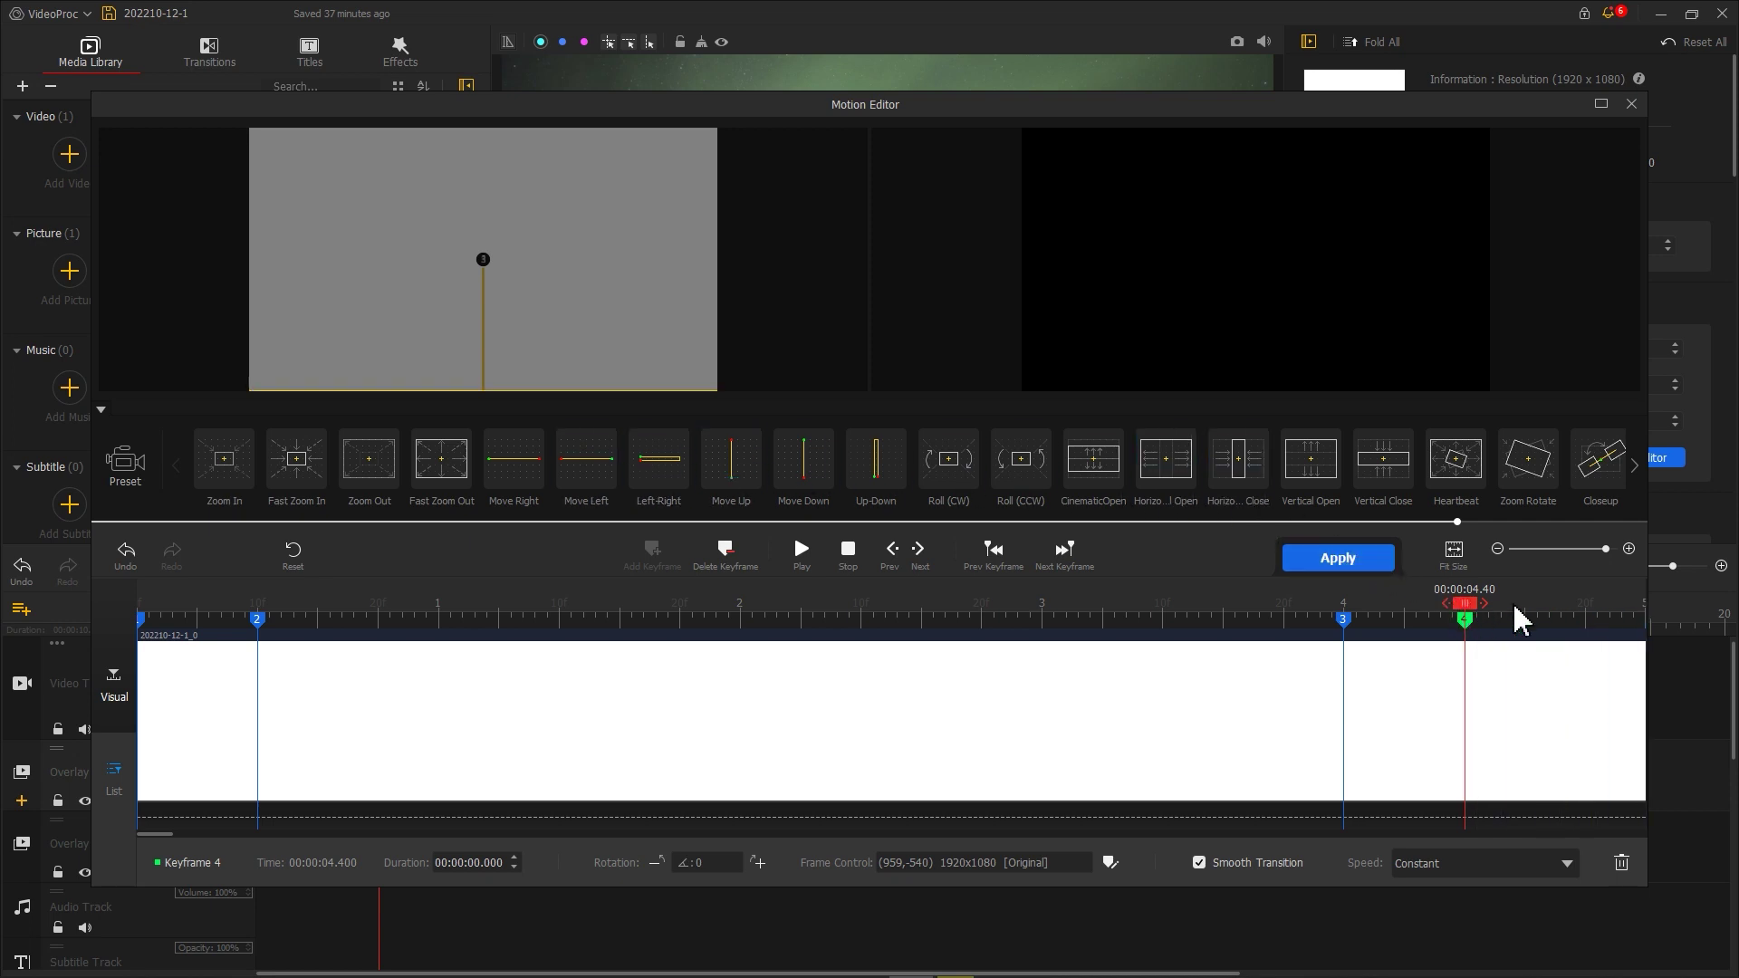
- Add a final keyframe at 5.00 s and apply the thin bar's motion
left_click_drag(1521, 621, 1657, 623)
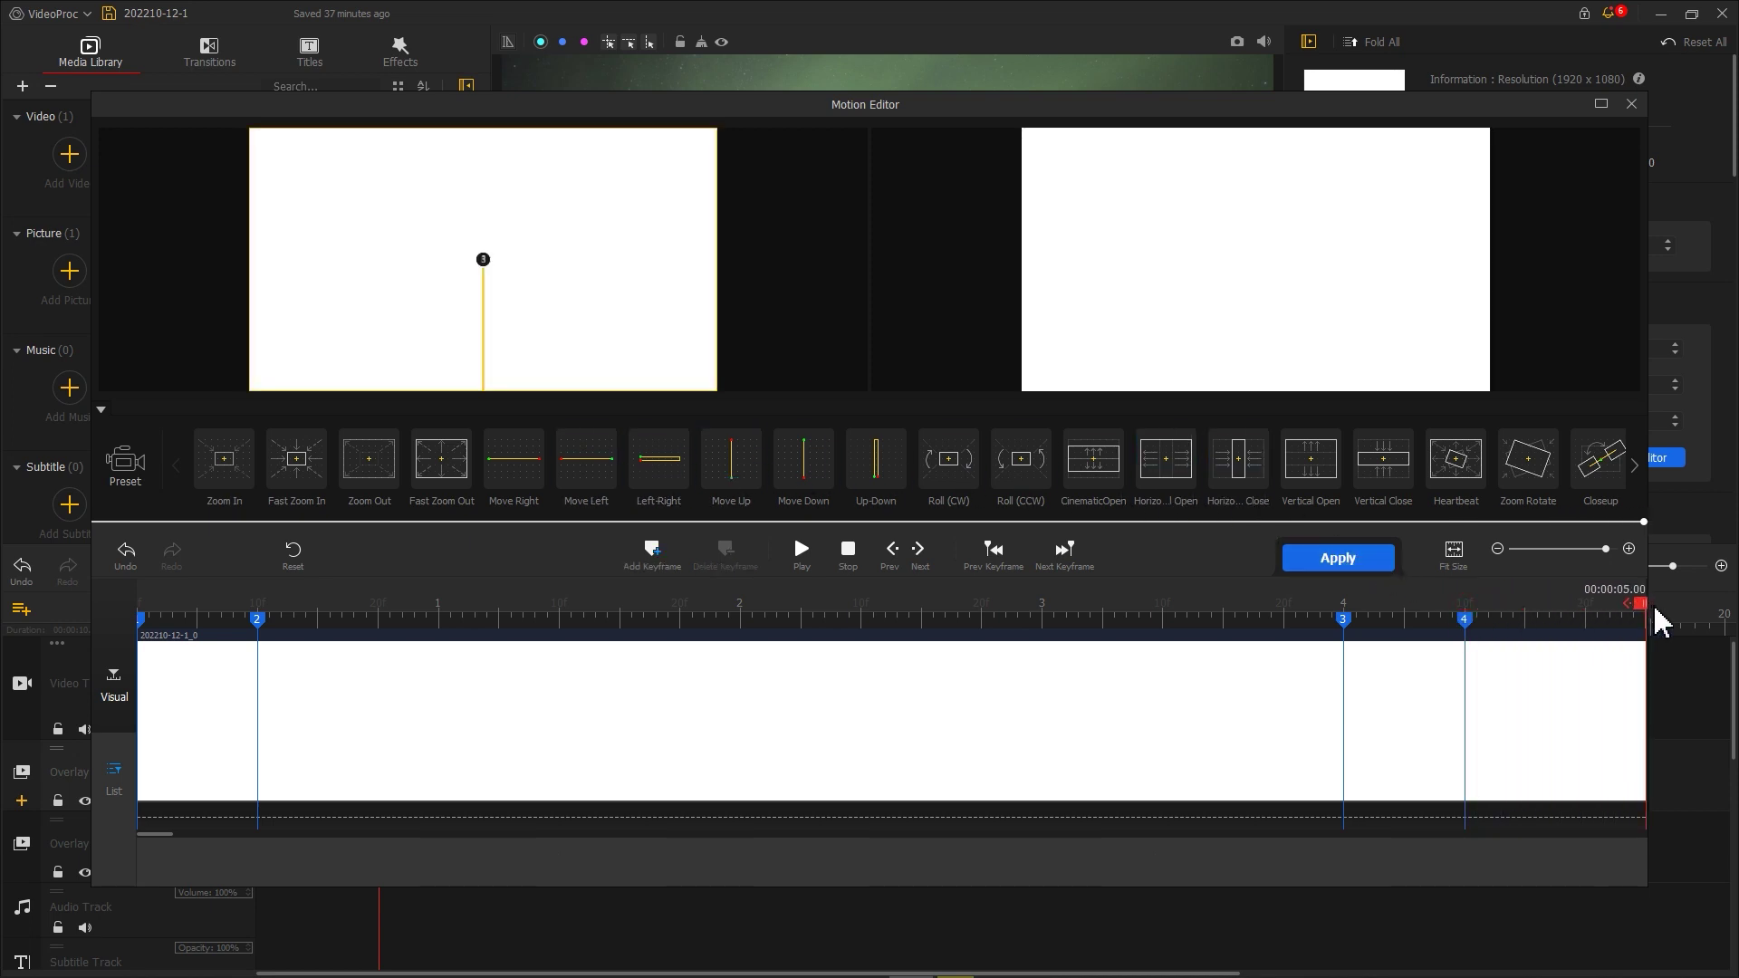
left_click(652, 555)
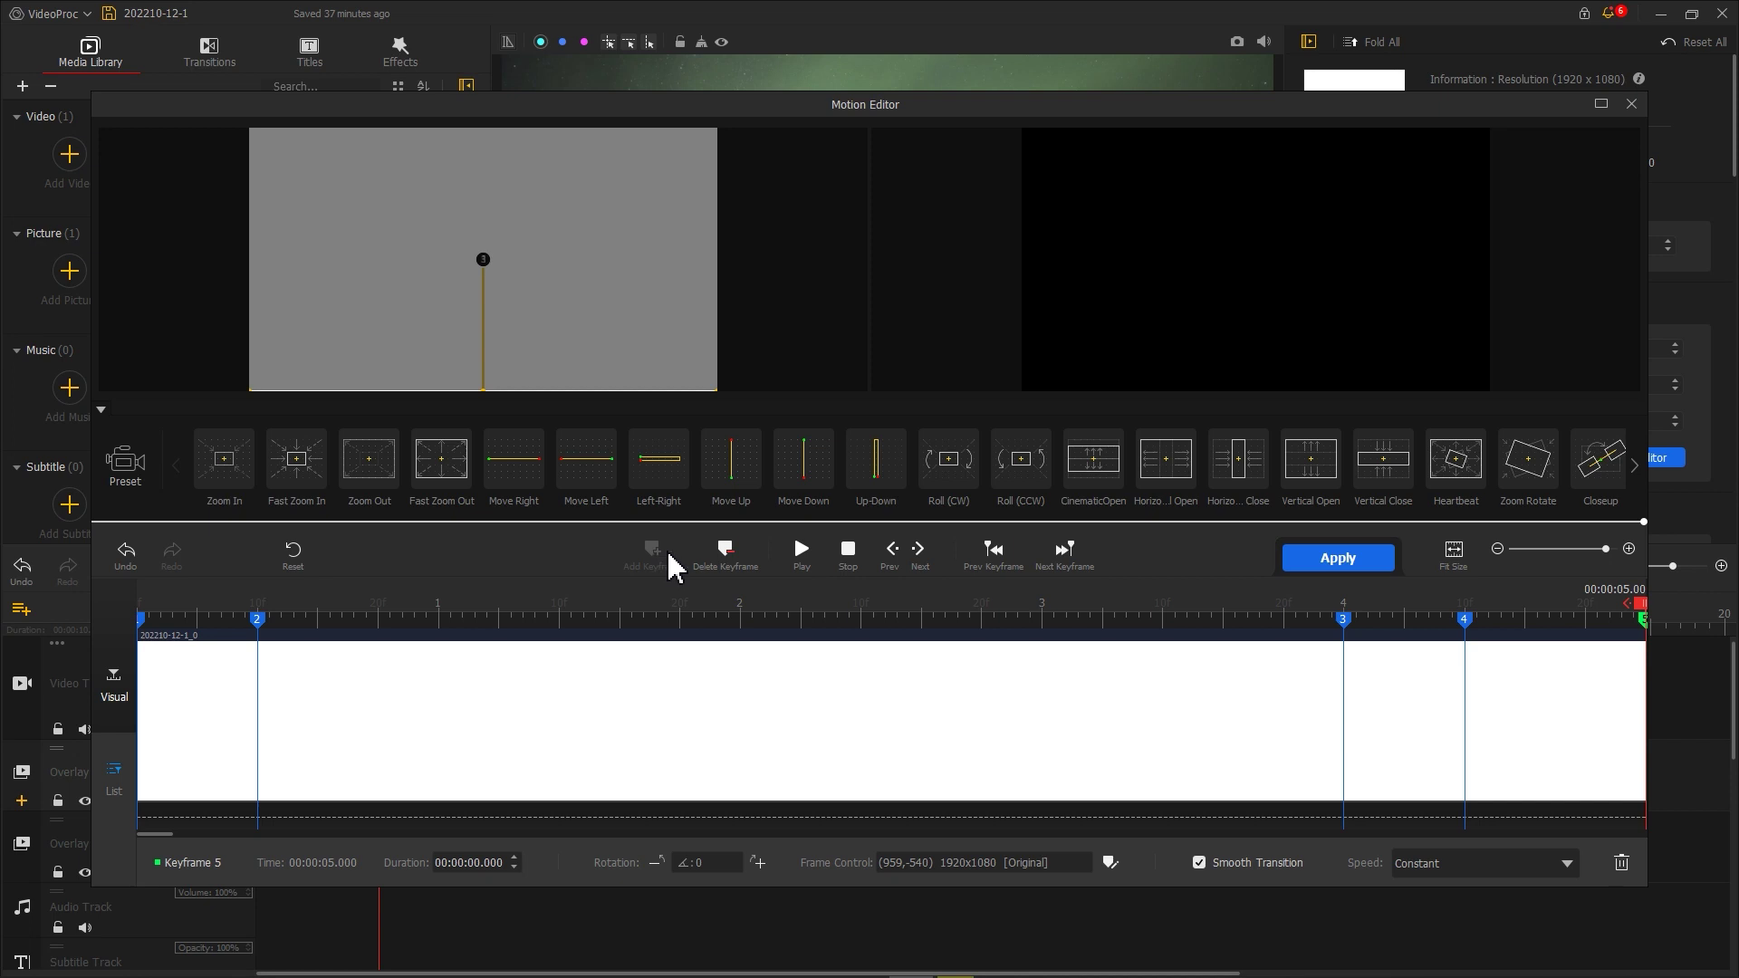
left_click(1337, 558)
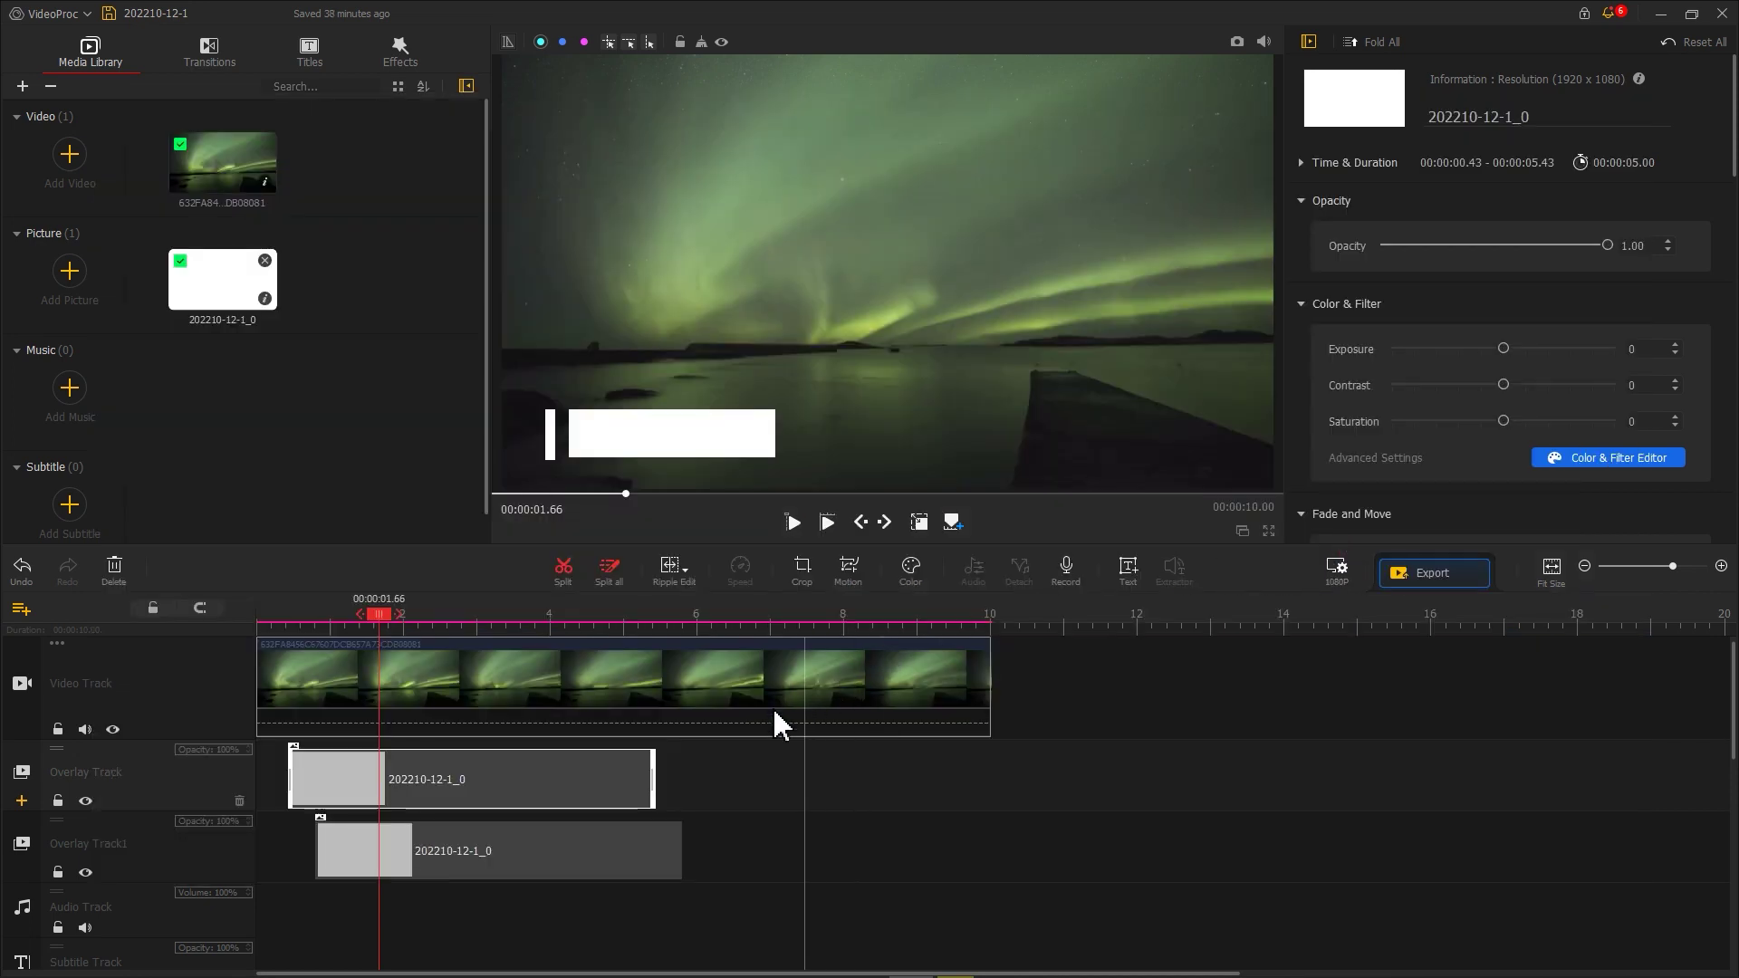
left_click(446, 851)
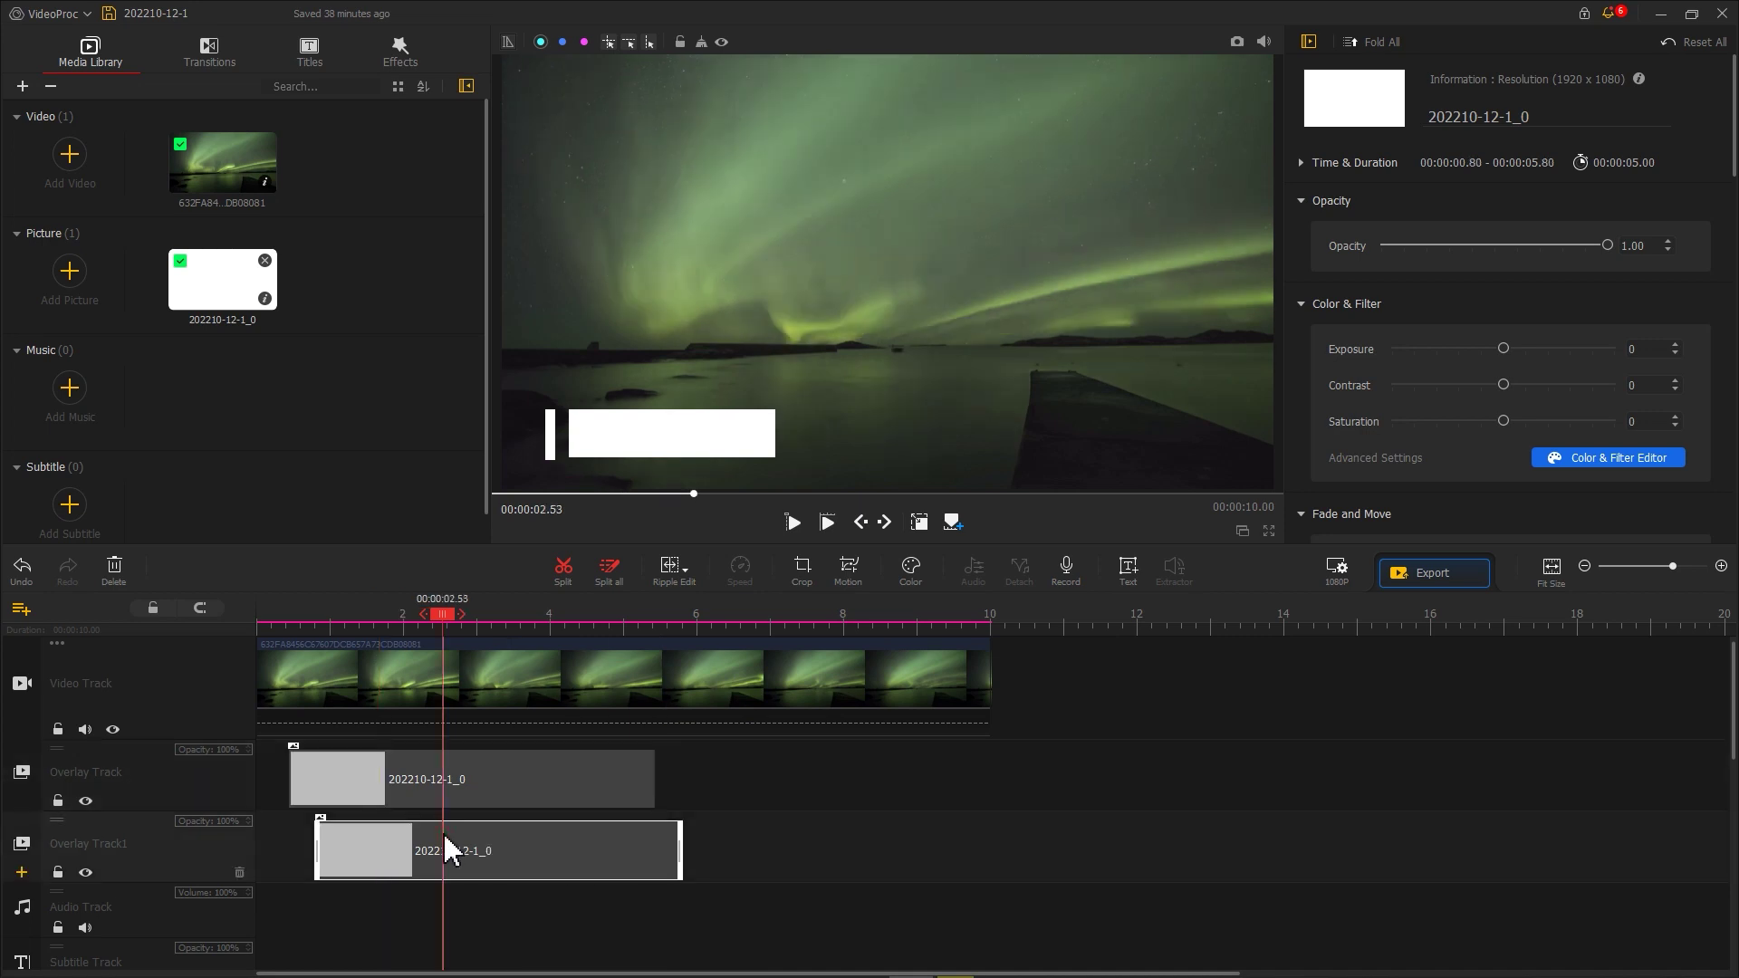
- Give the wide bar a 0 s keyframe, scaled to 1920x1080 and pushed left out of frame
left_click(849, 580)
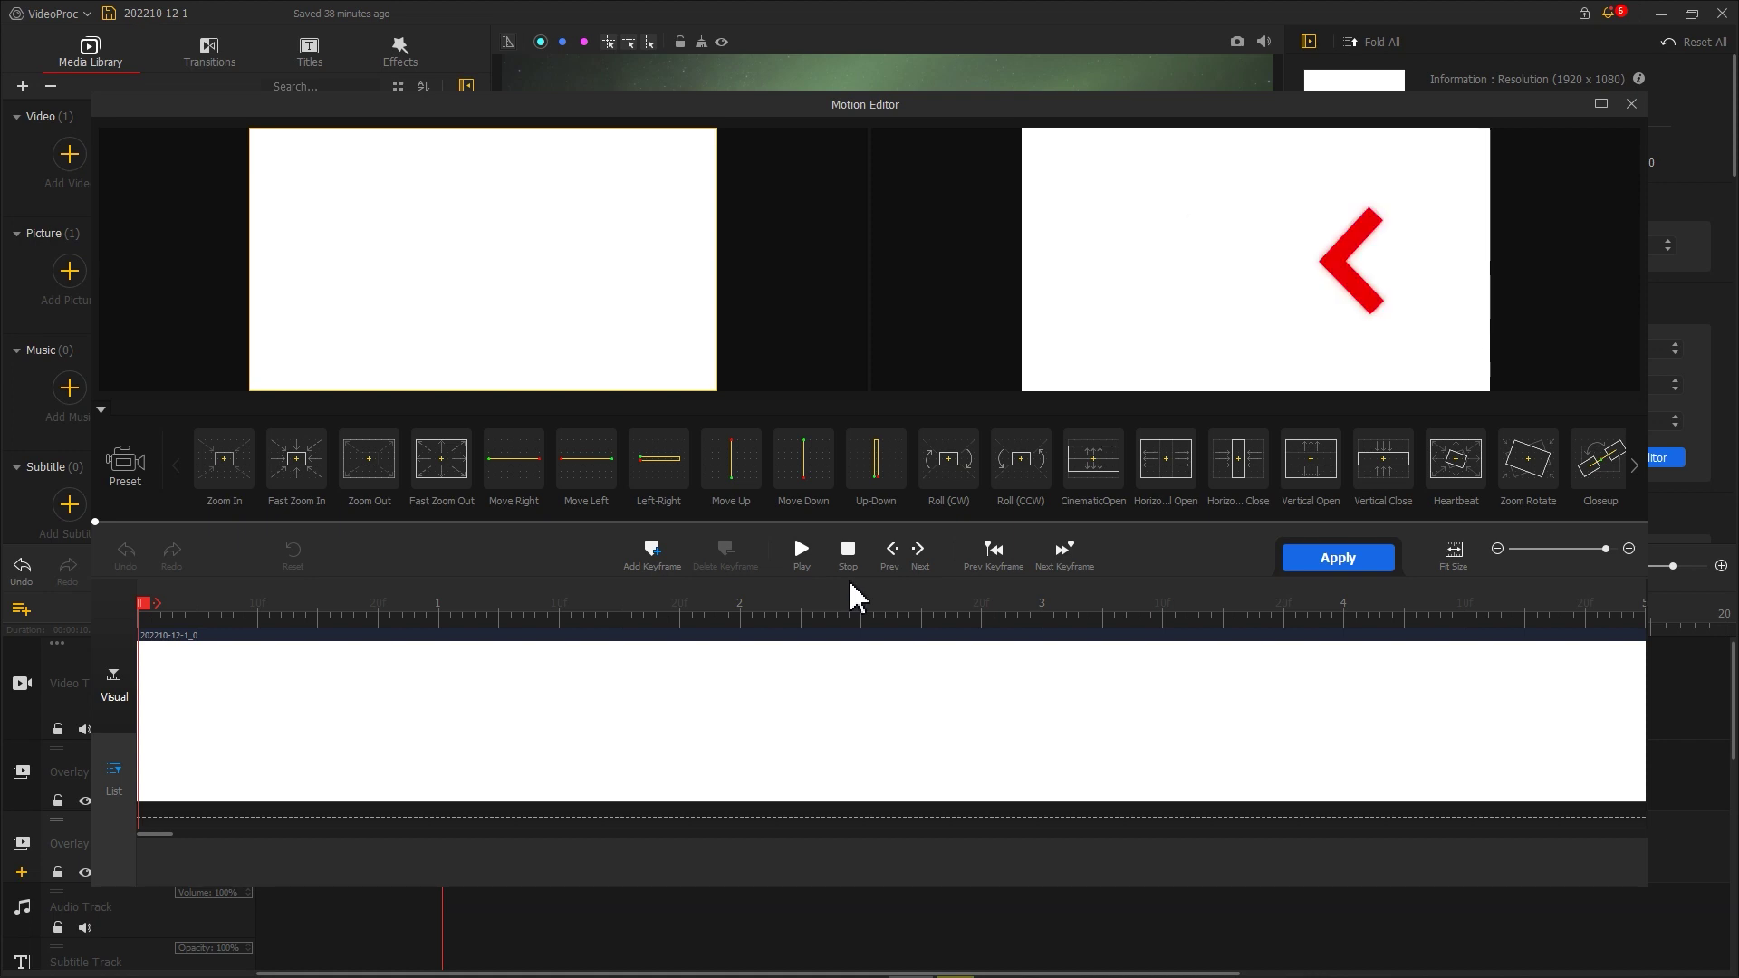
left_click(652, 553)
left_click_drag(368, 326, 263, 391)
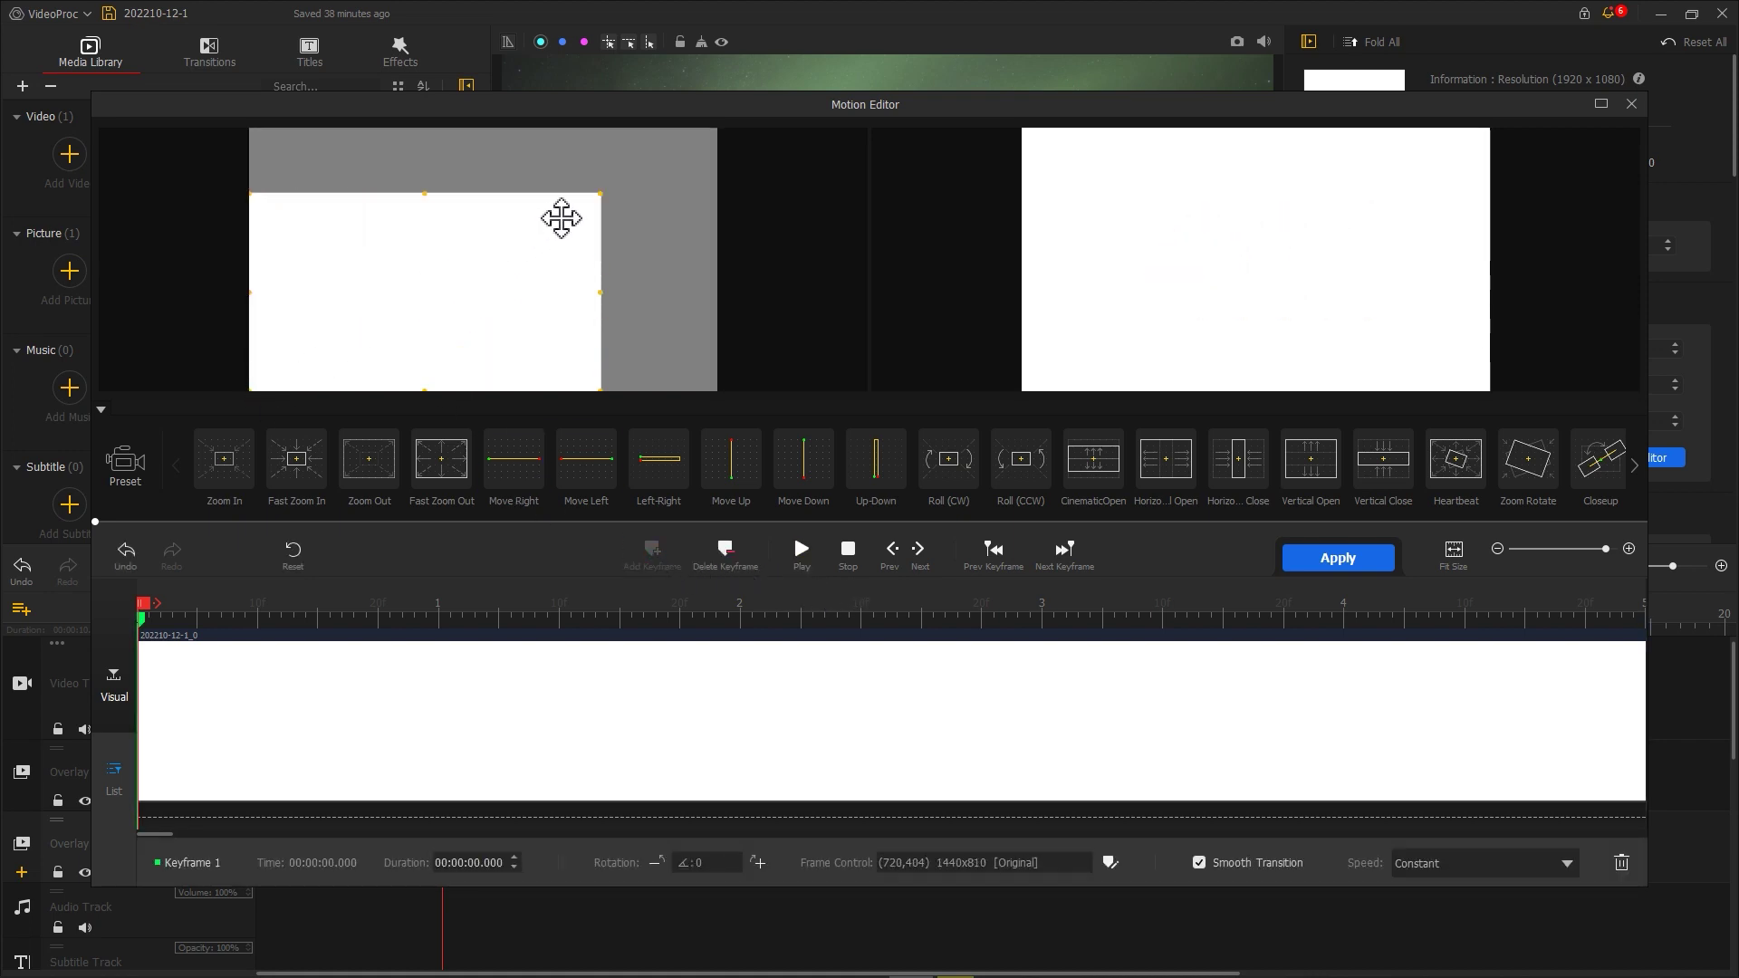
left_click_drag(601, 194, 713, 132)
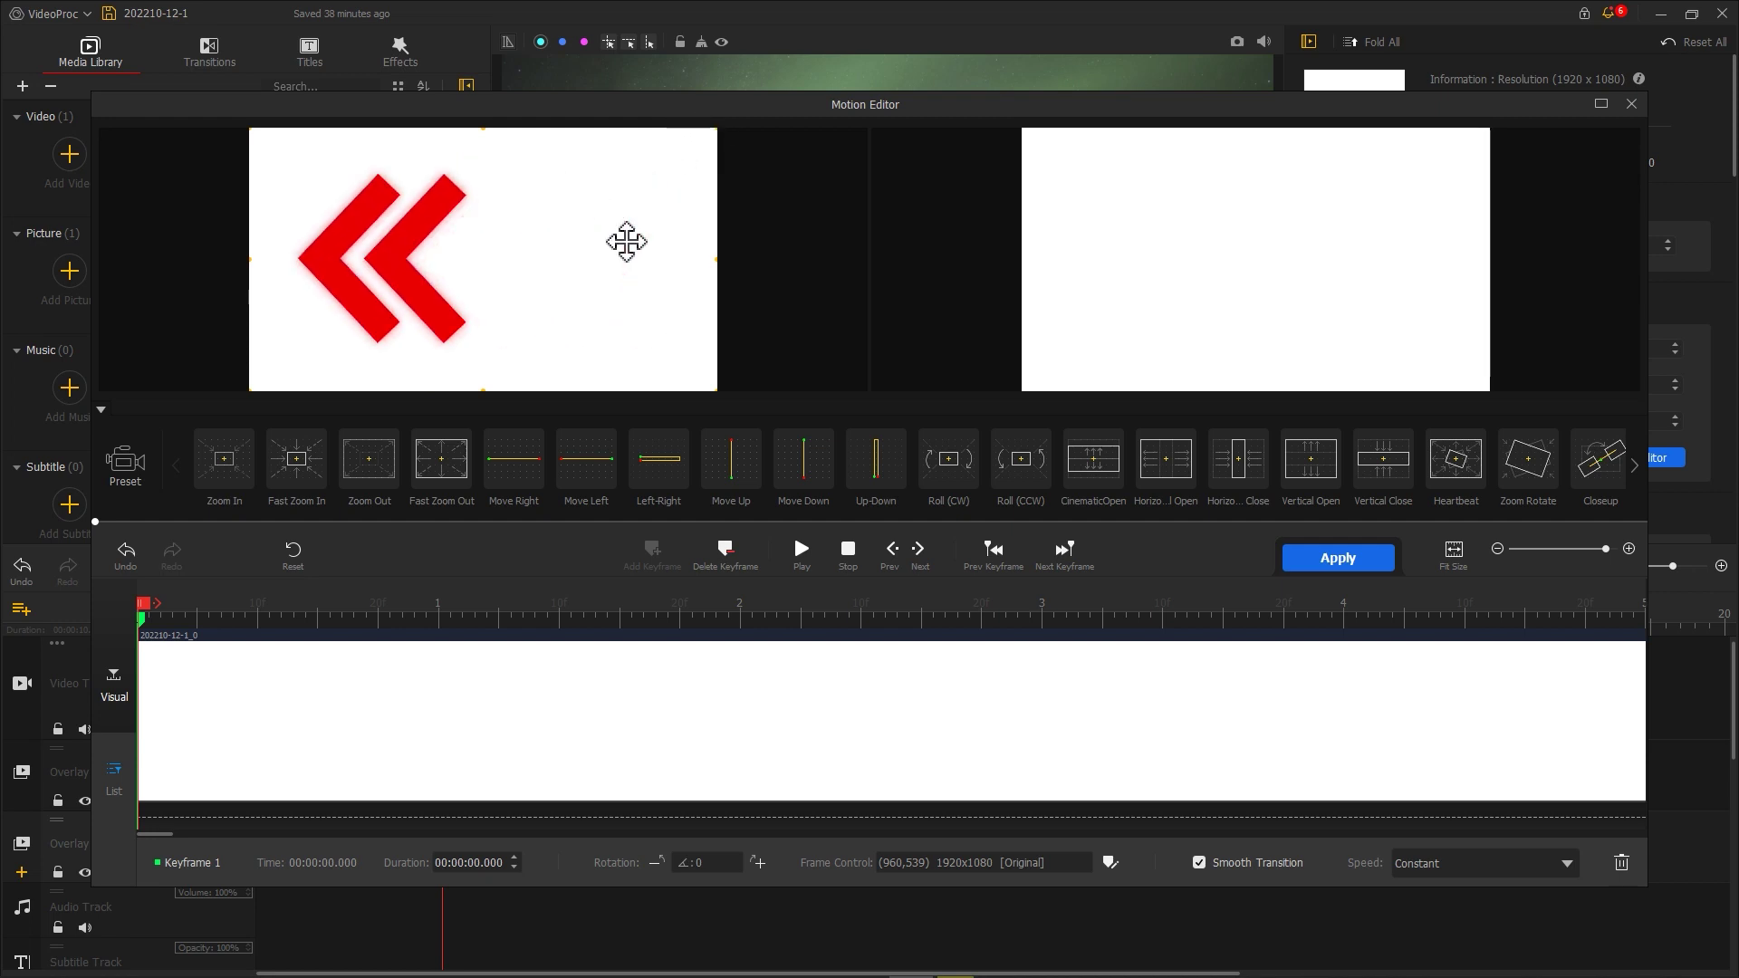
left_click_drag(622, 241, 158, 236)
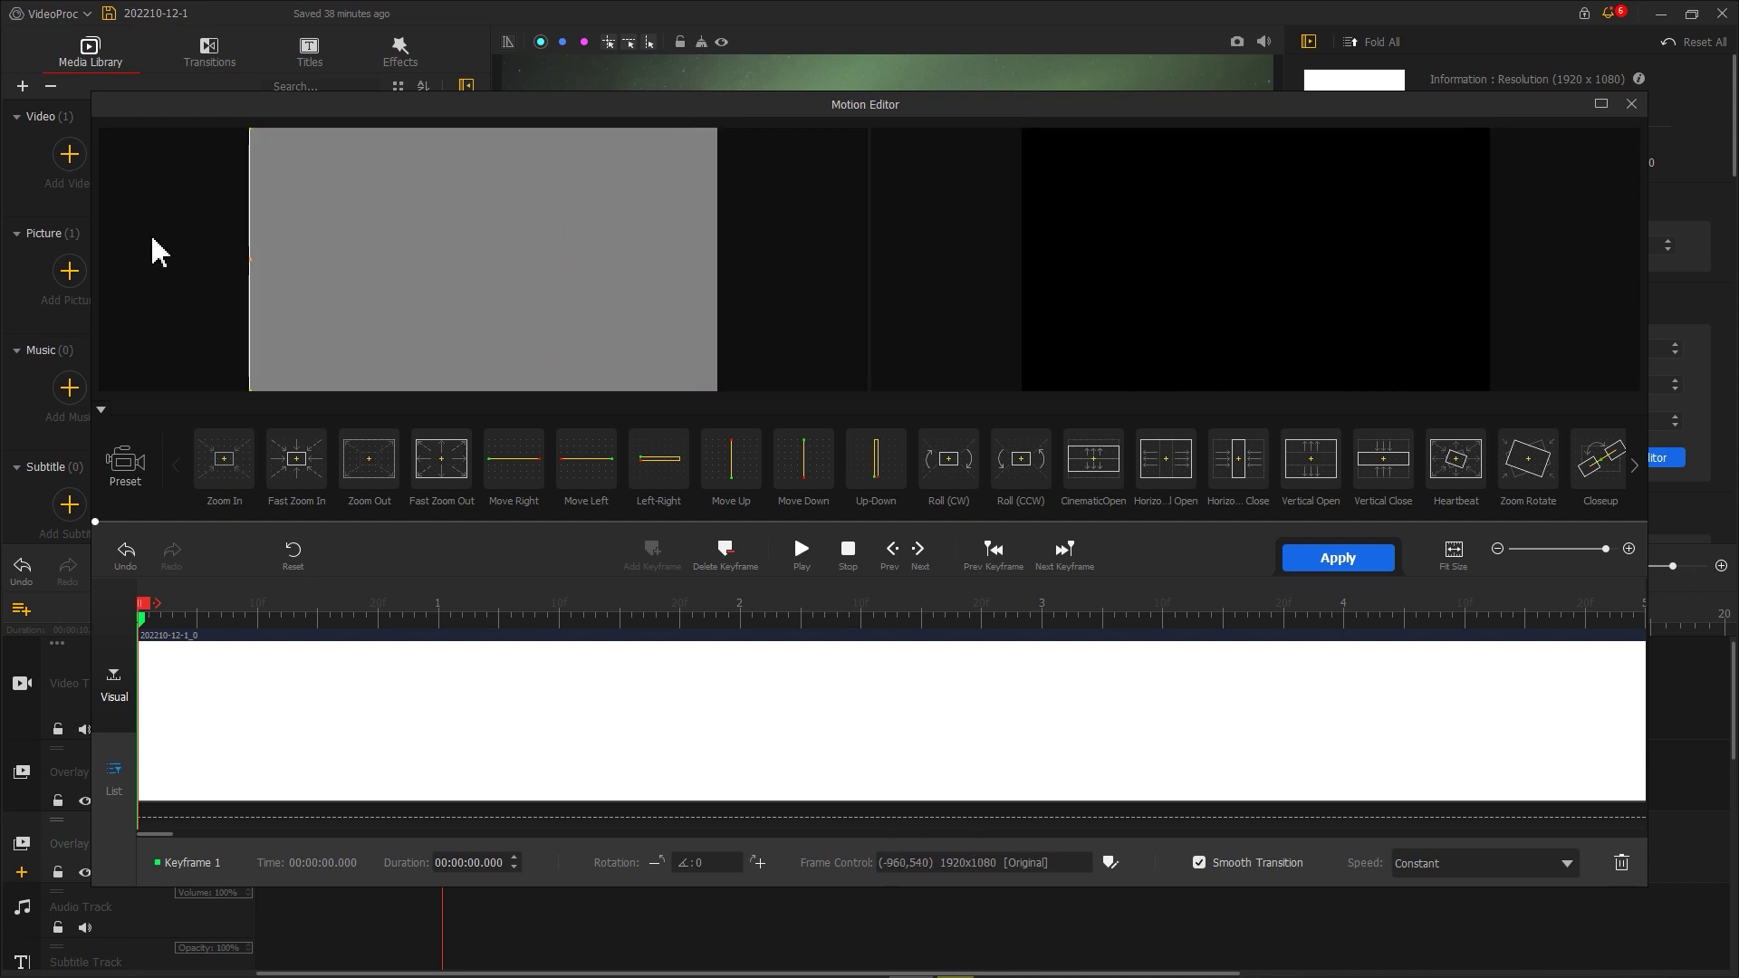
- Add a 0.60 s keyframe with the wide bar moved back into place
left_click(316, 604)
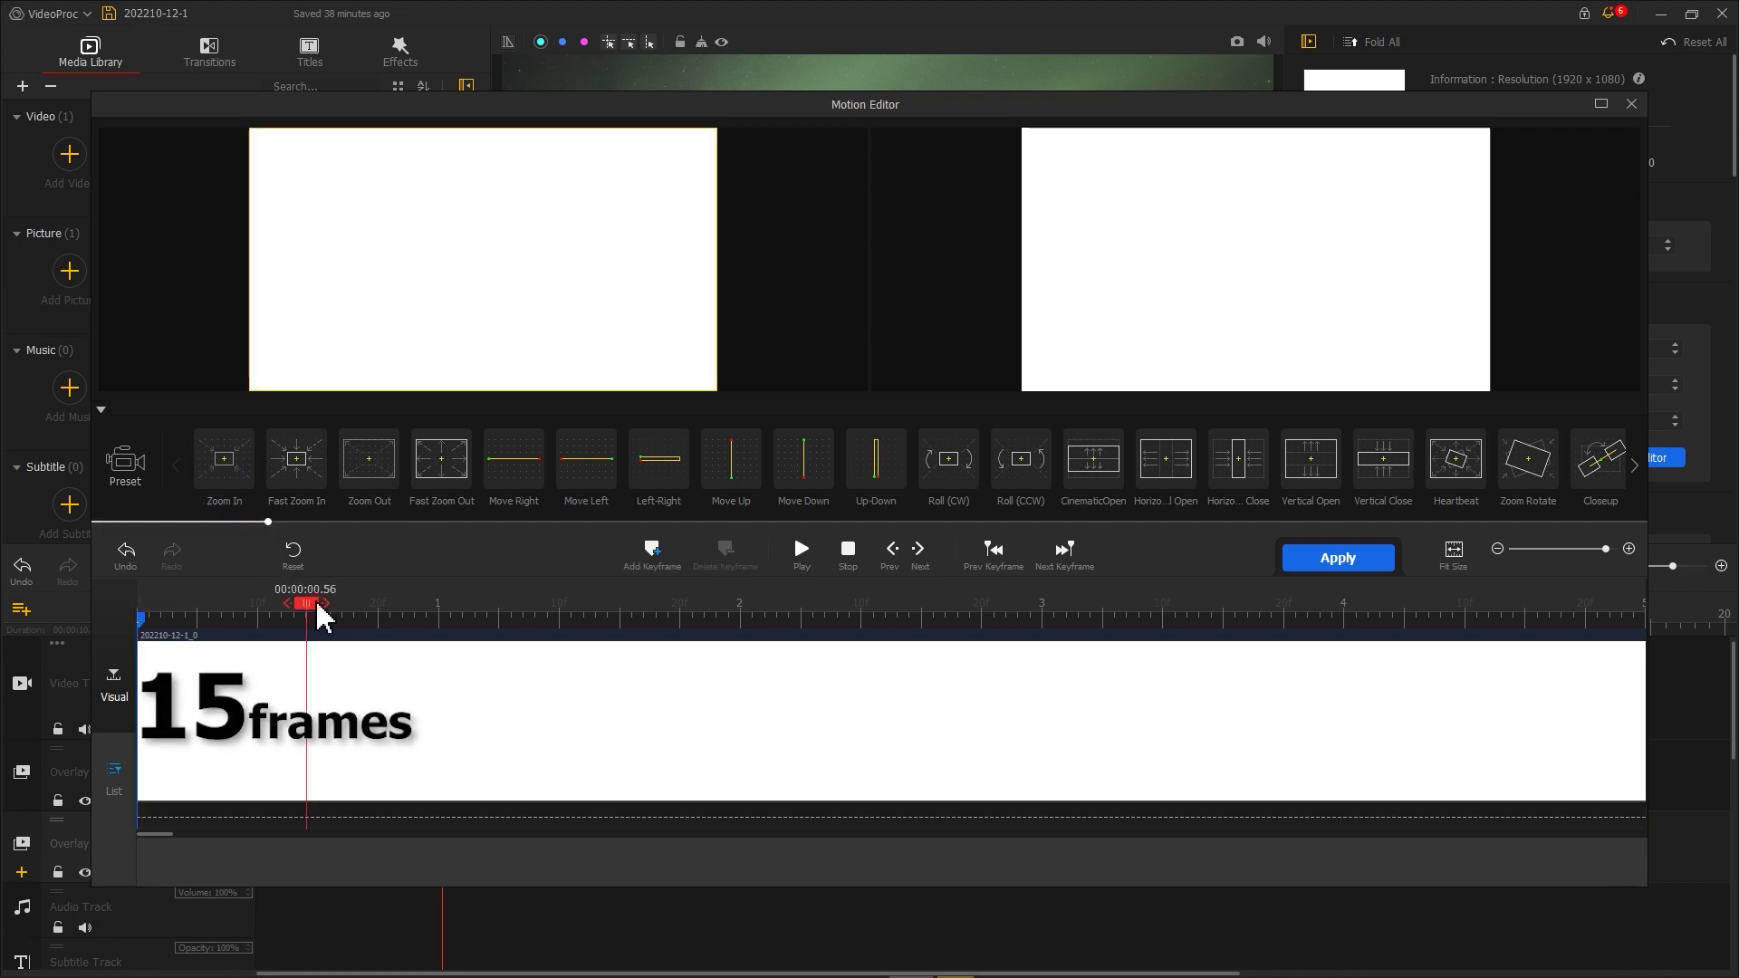
left_click(317, 605)
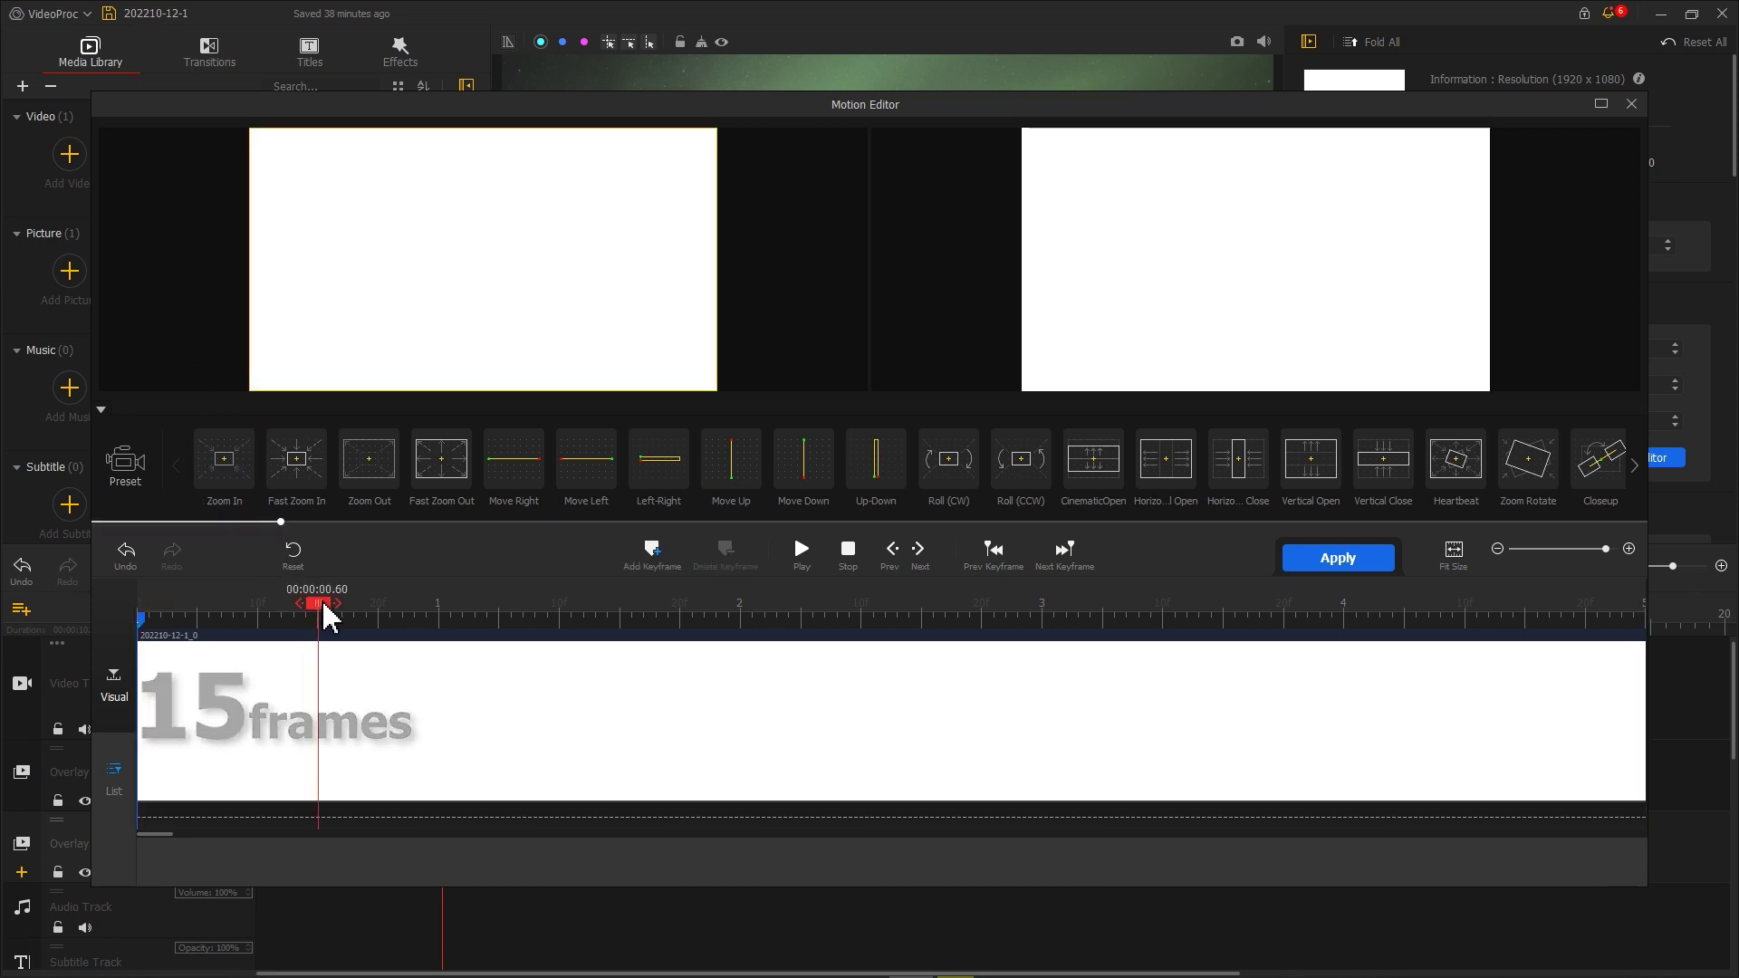
left_click(652, 552)
left_click_drag(498, 307, 680, 166)
- Add keyframes at 4.00 s, 4.52 s and the 5.00 s clip end, then apply the motion
left_click(1342, 611)
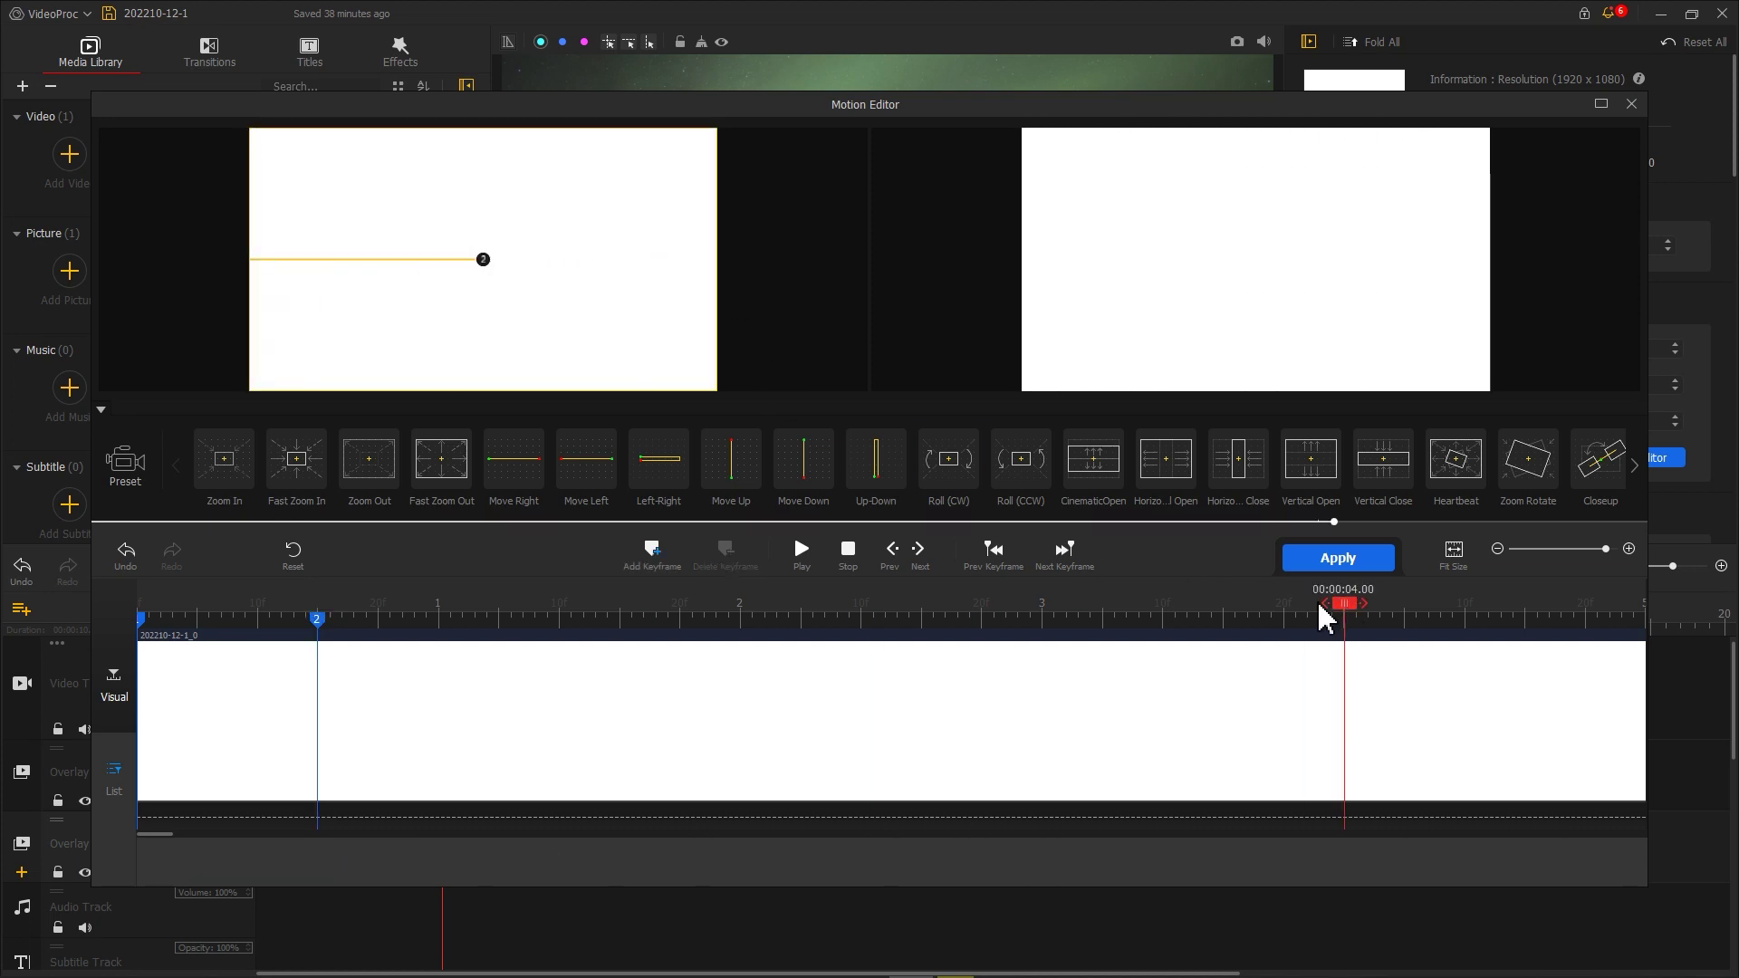
left_click(667, 560)
left_click(1496, 607)
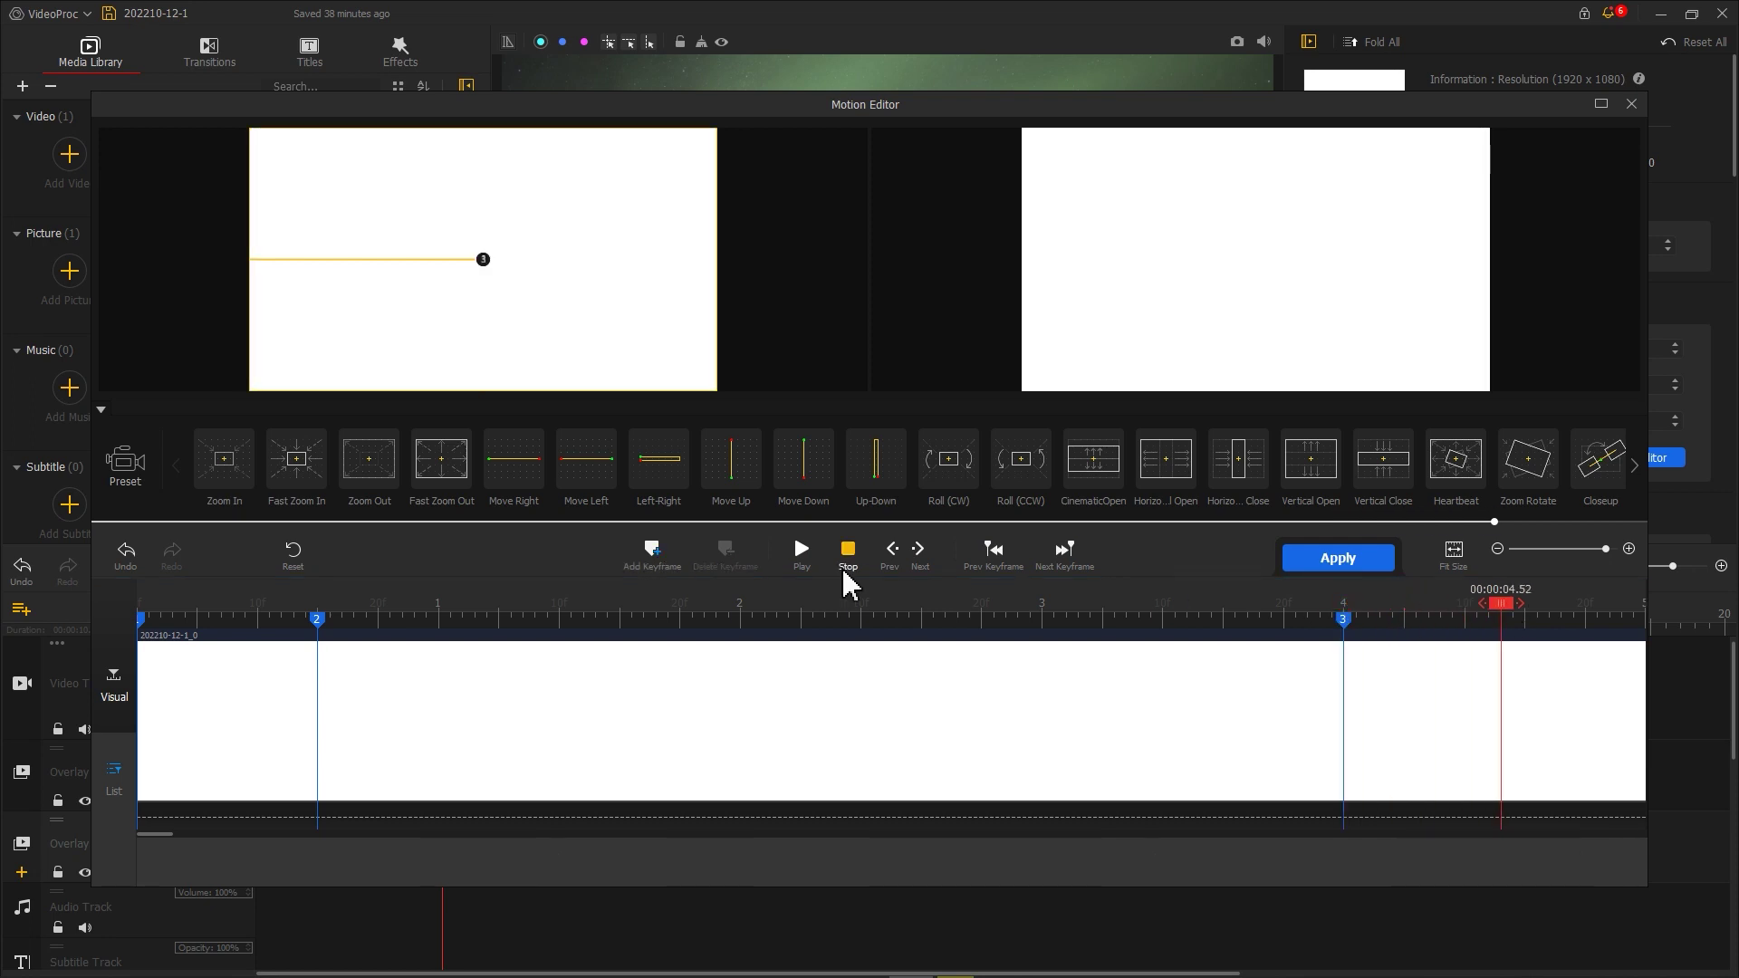
left_click(652, 554)
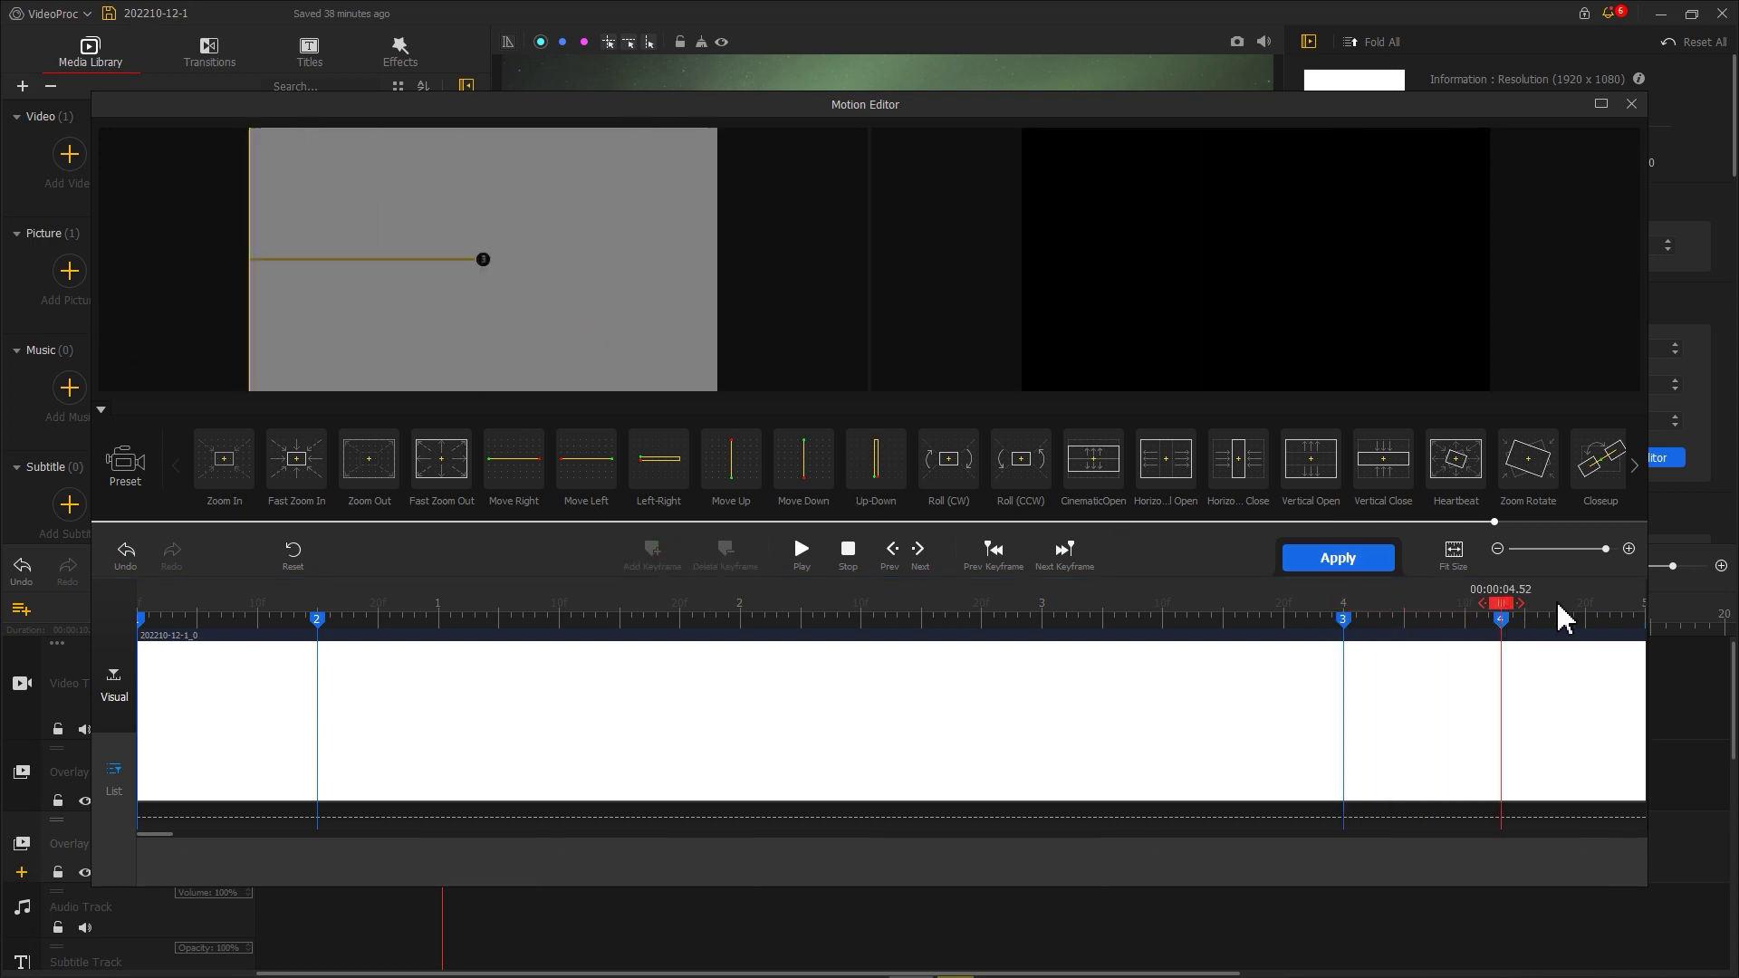
left_click(1659, 605)
left_click(653, 556)
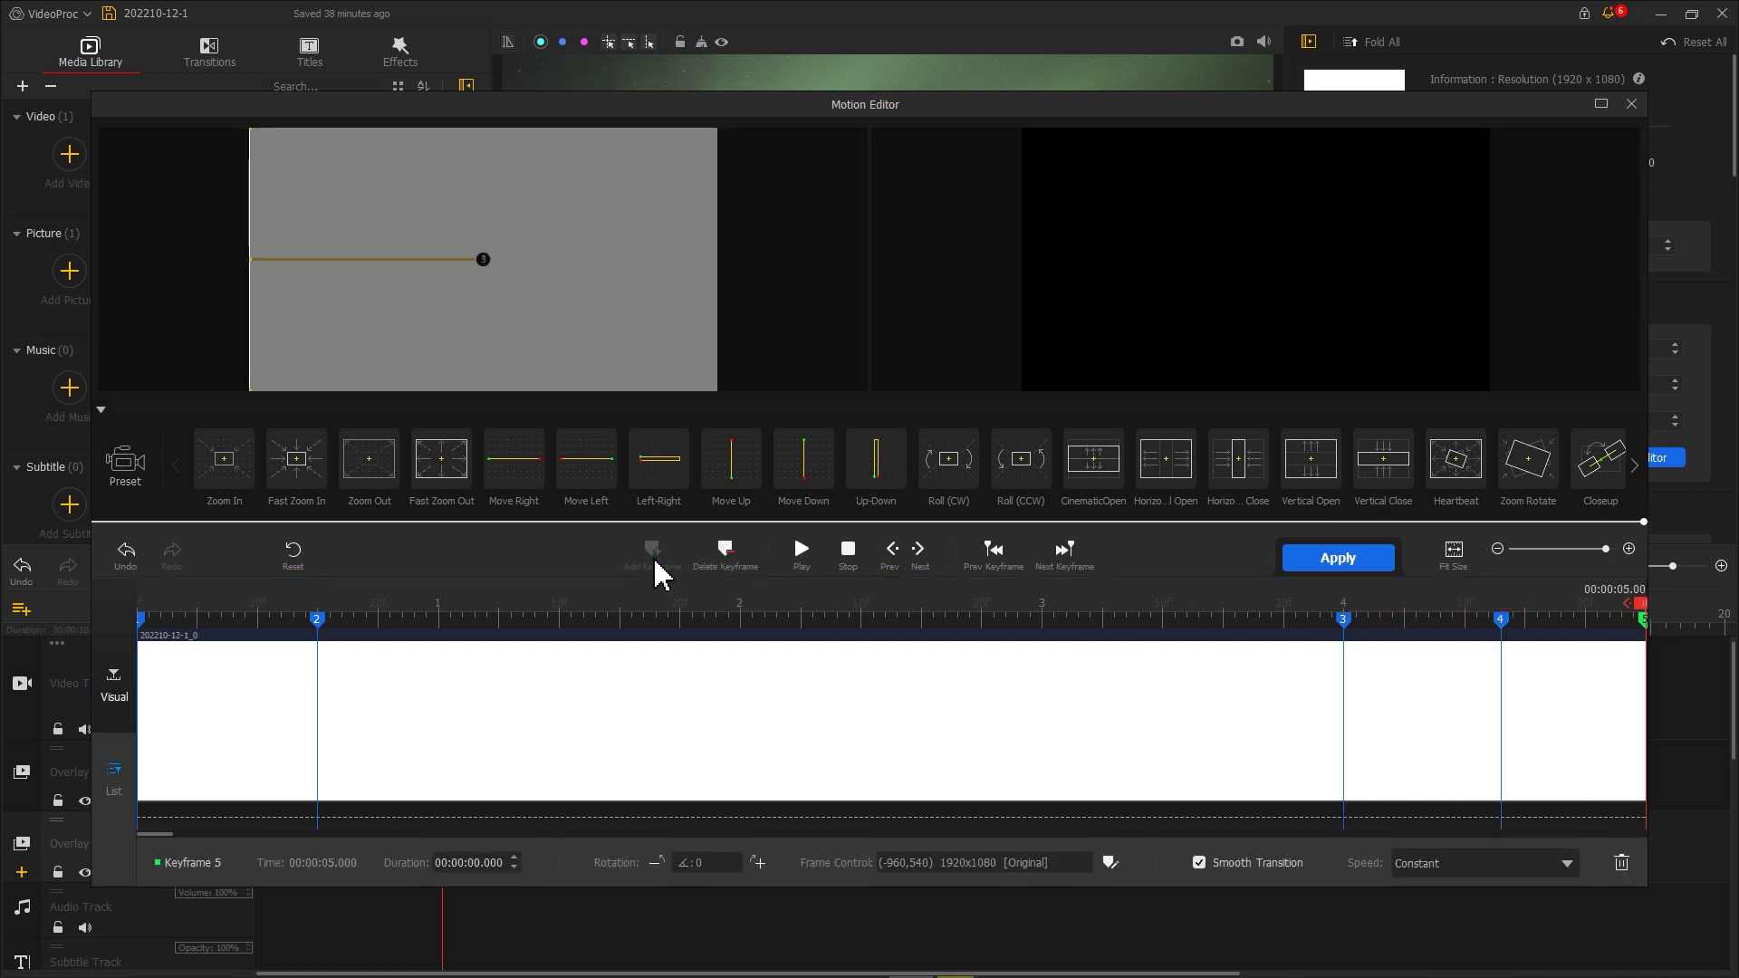
left_click(1312, 561)
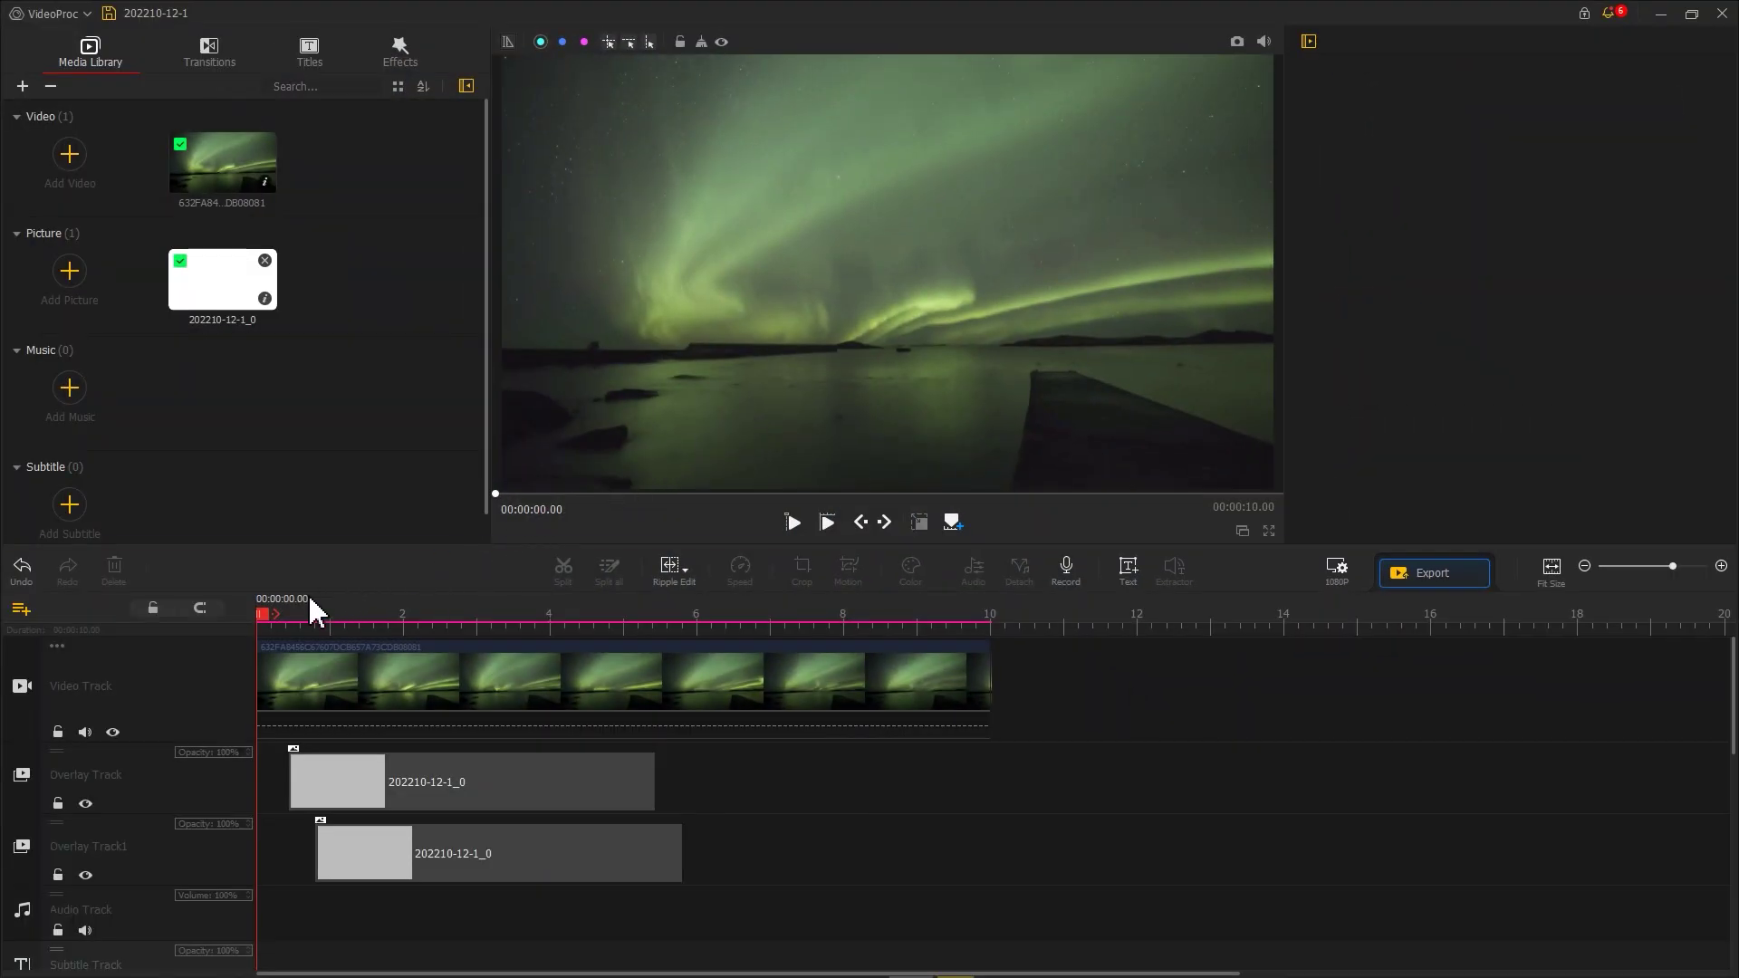
- Scrub the playhead to 1.83 s to preview both white bars over the aurora
left_click_drag(262, 625, 403, 625)
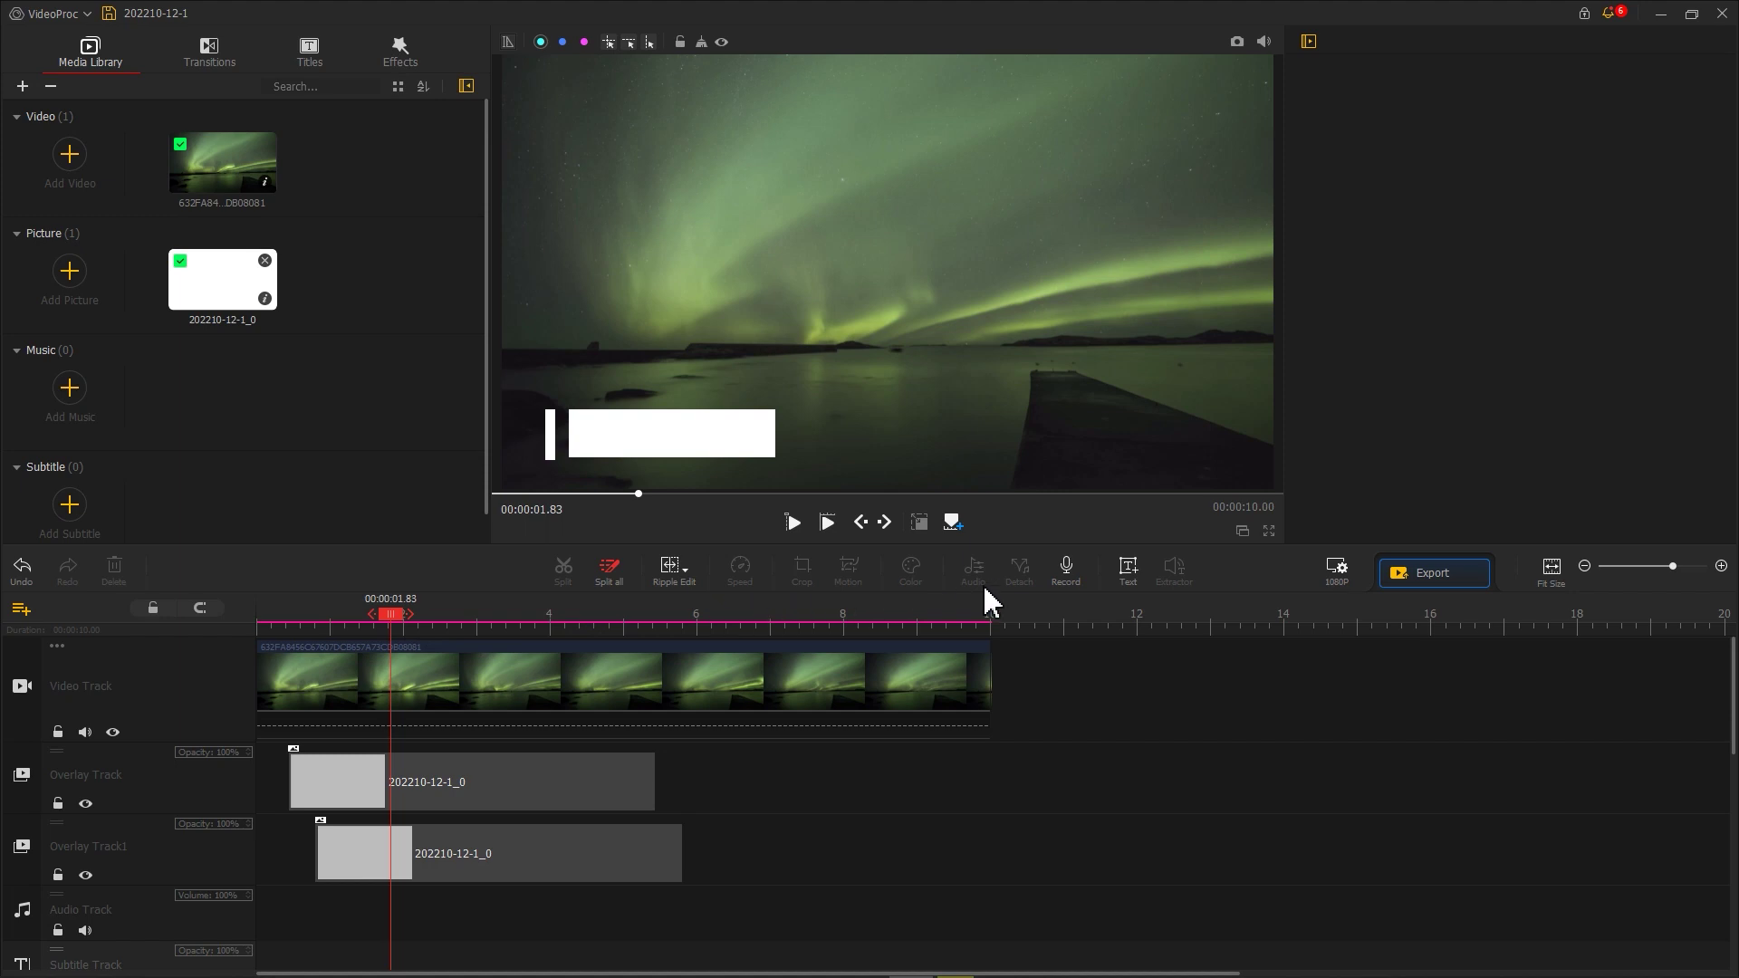
- Add a text title and replace its placeholder with 'Yellowknife'
left_click(1128, 569)
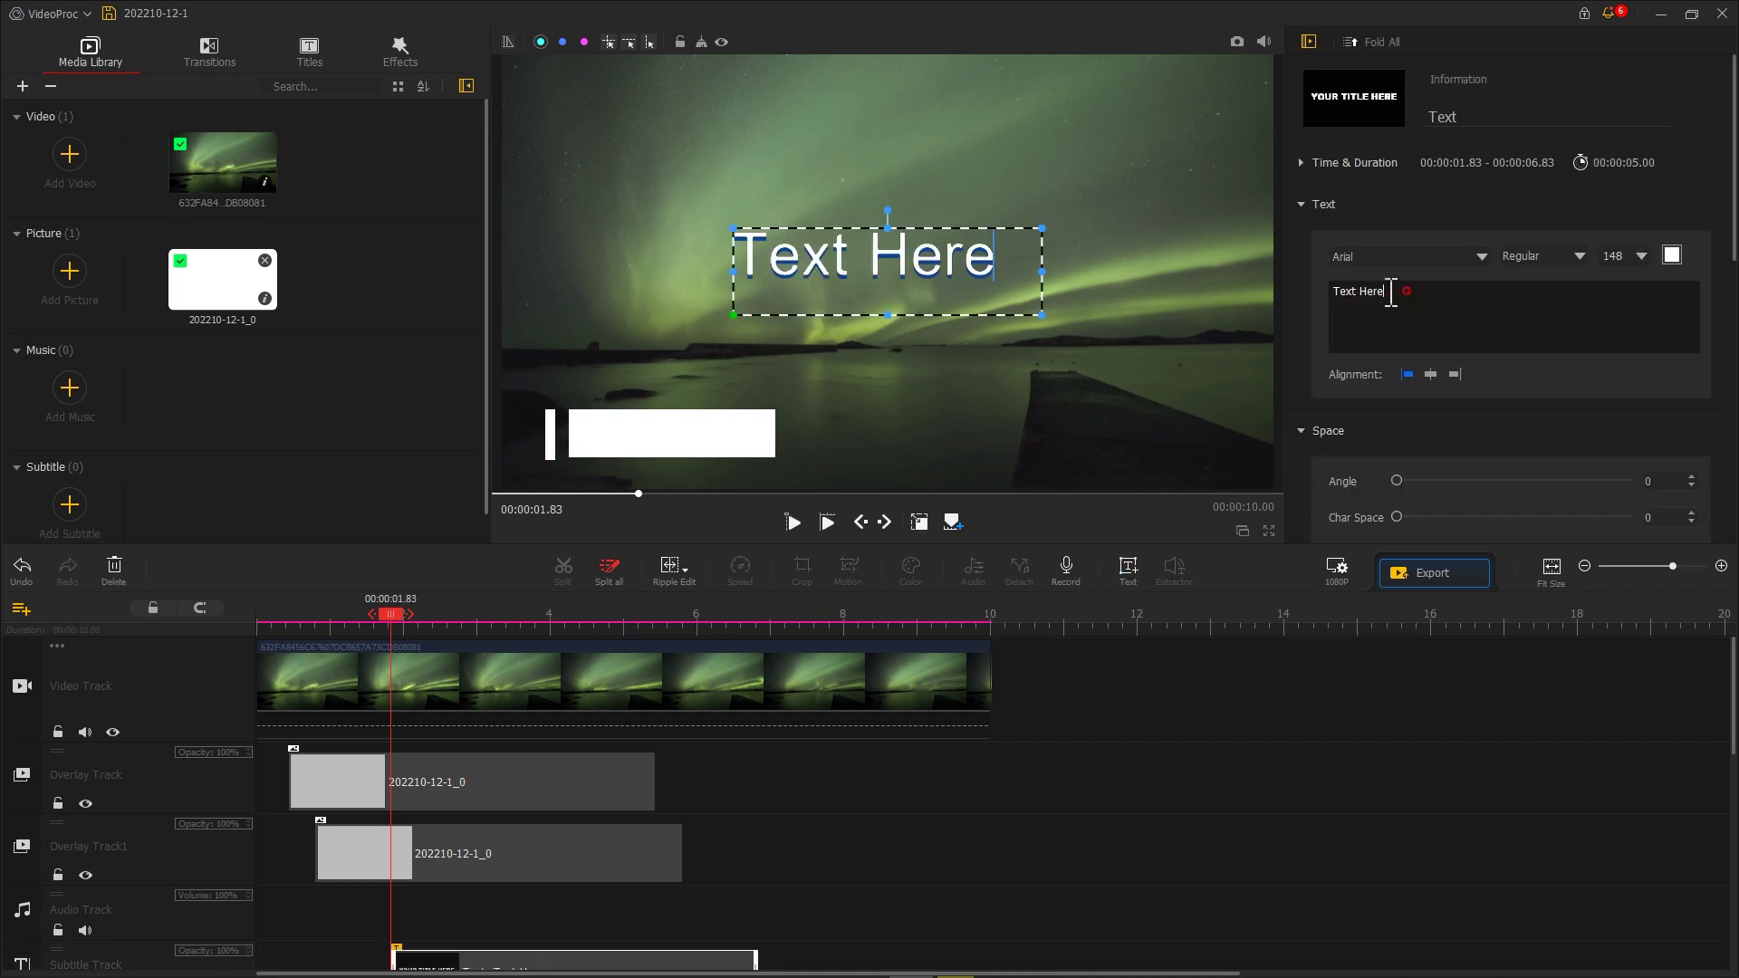
left_click_drag(1390, 292, 1305, 291)
type("Yellowknife")
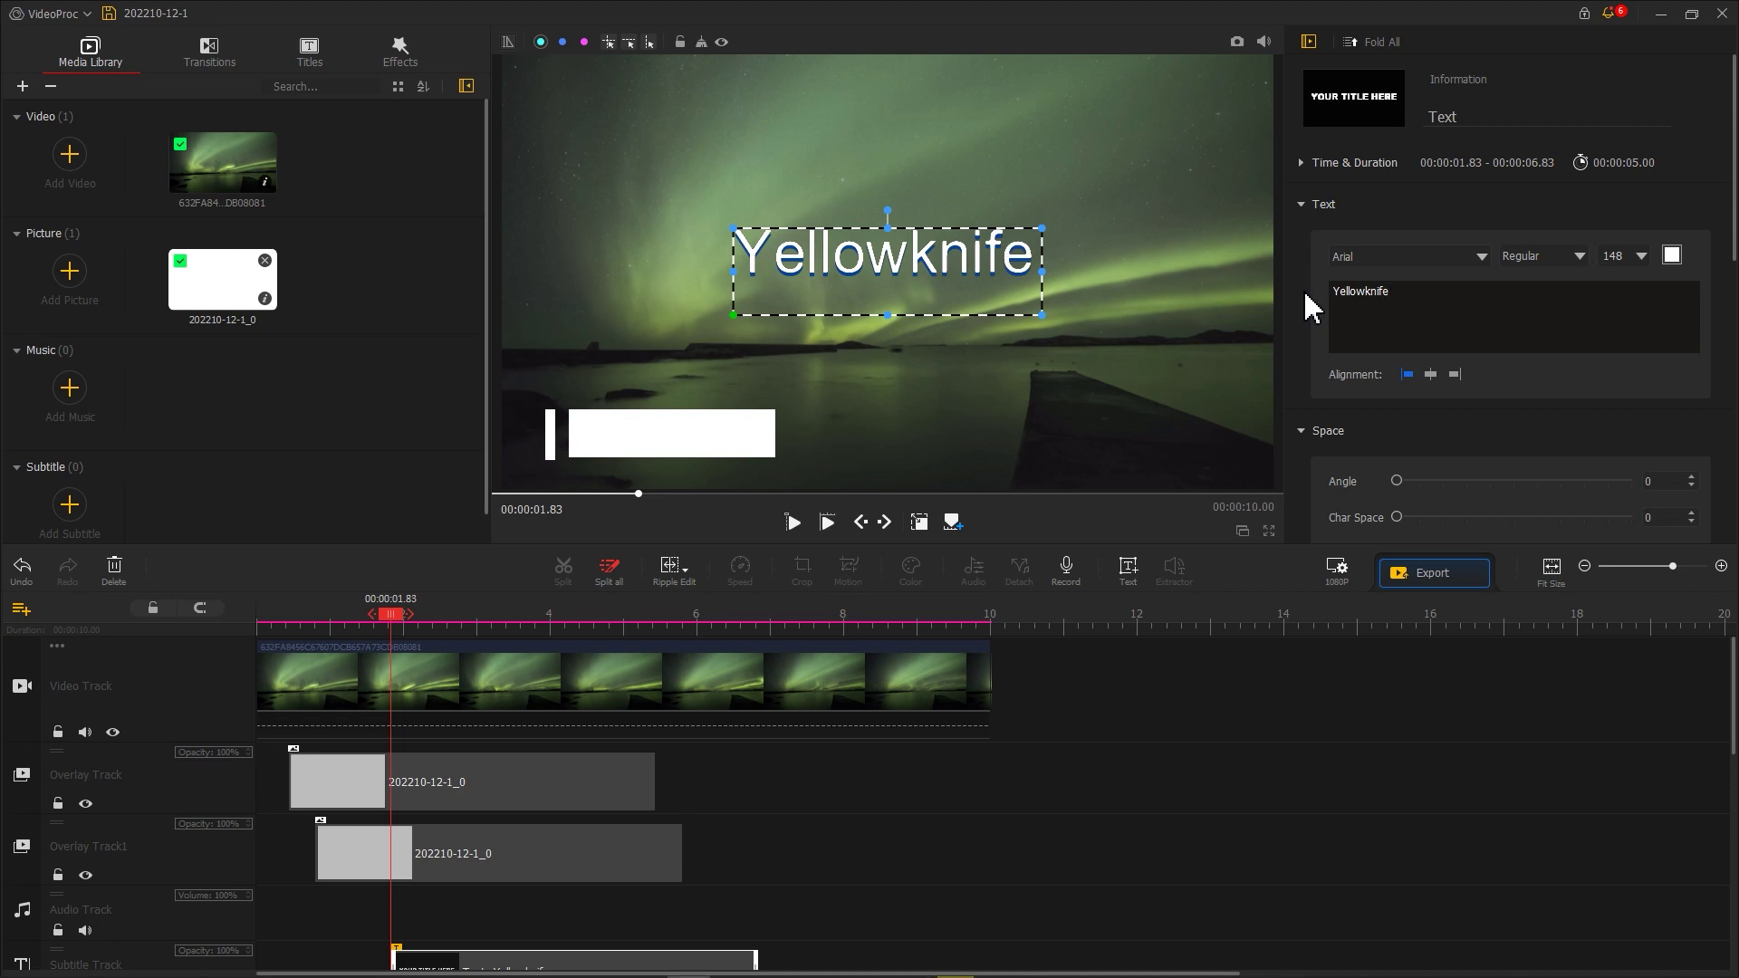
- Set the title to Tahoma Bold and widen its box to fit one line
left_click(1478, 261)
scroll(1591, 292, "down", 20)
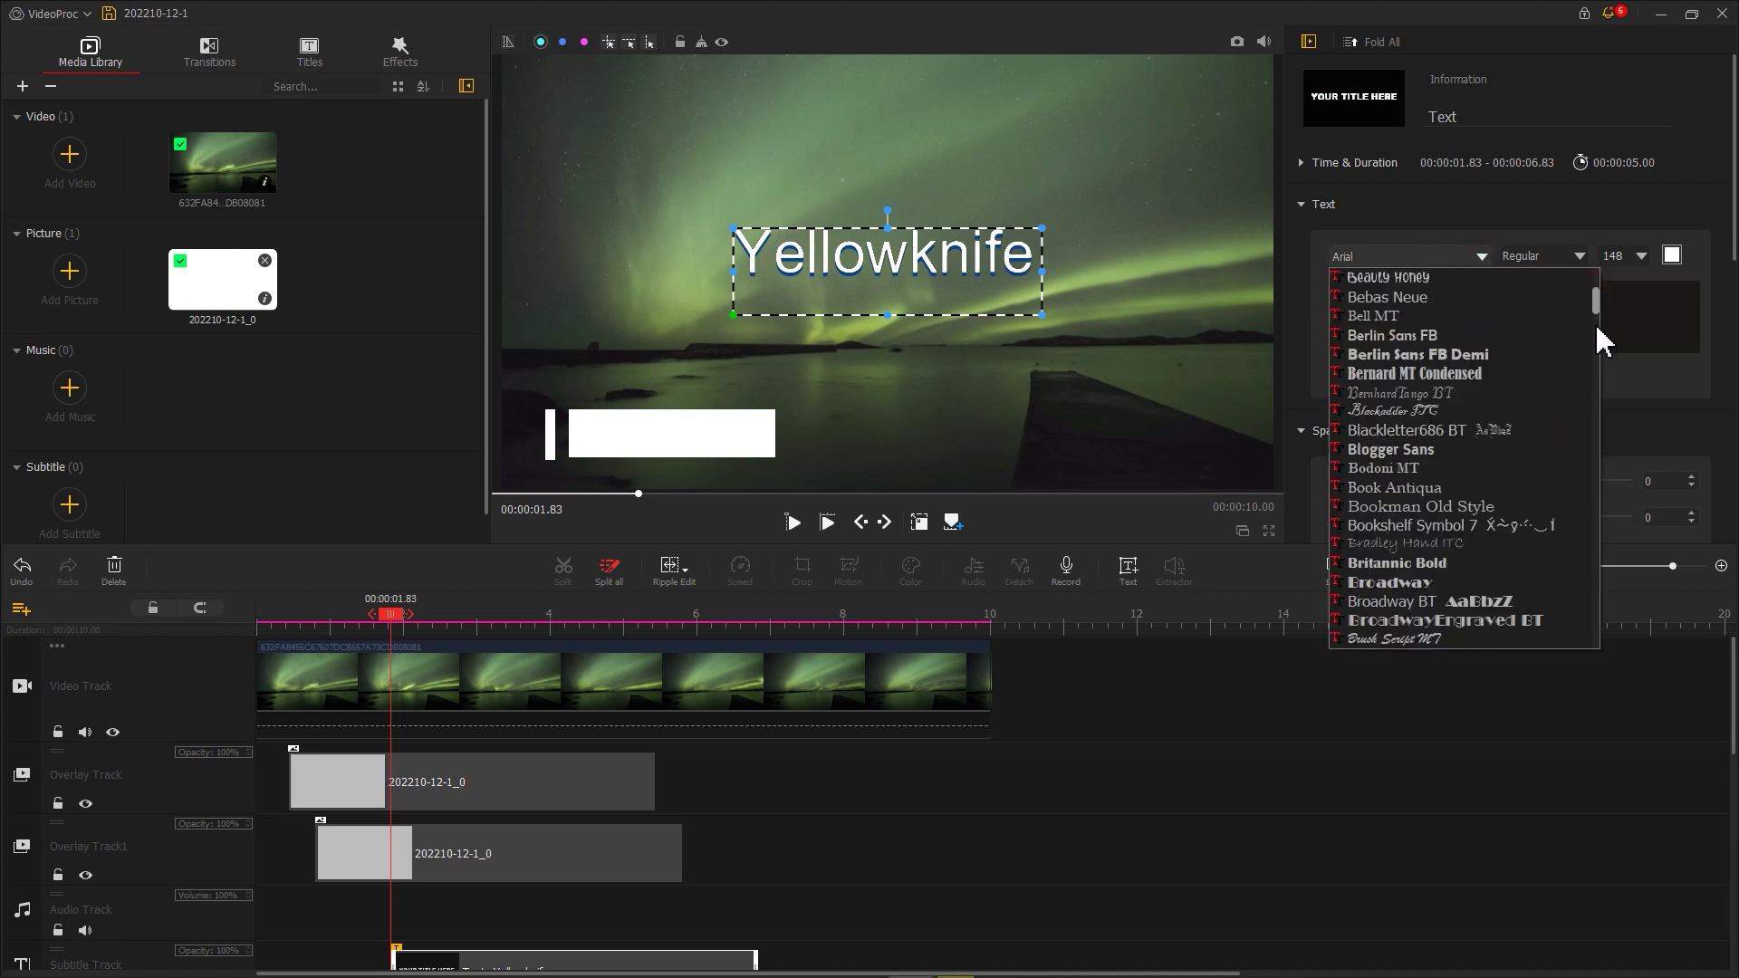
left_click(1505, 545)
left_click(1566, 256)
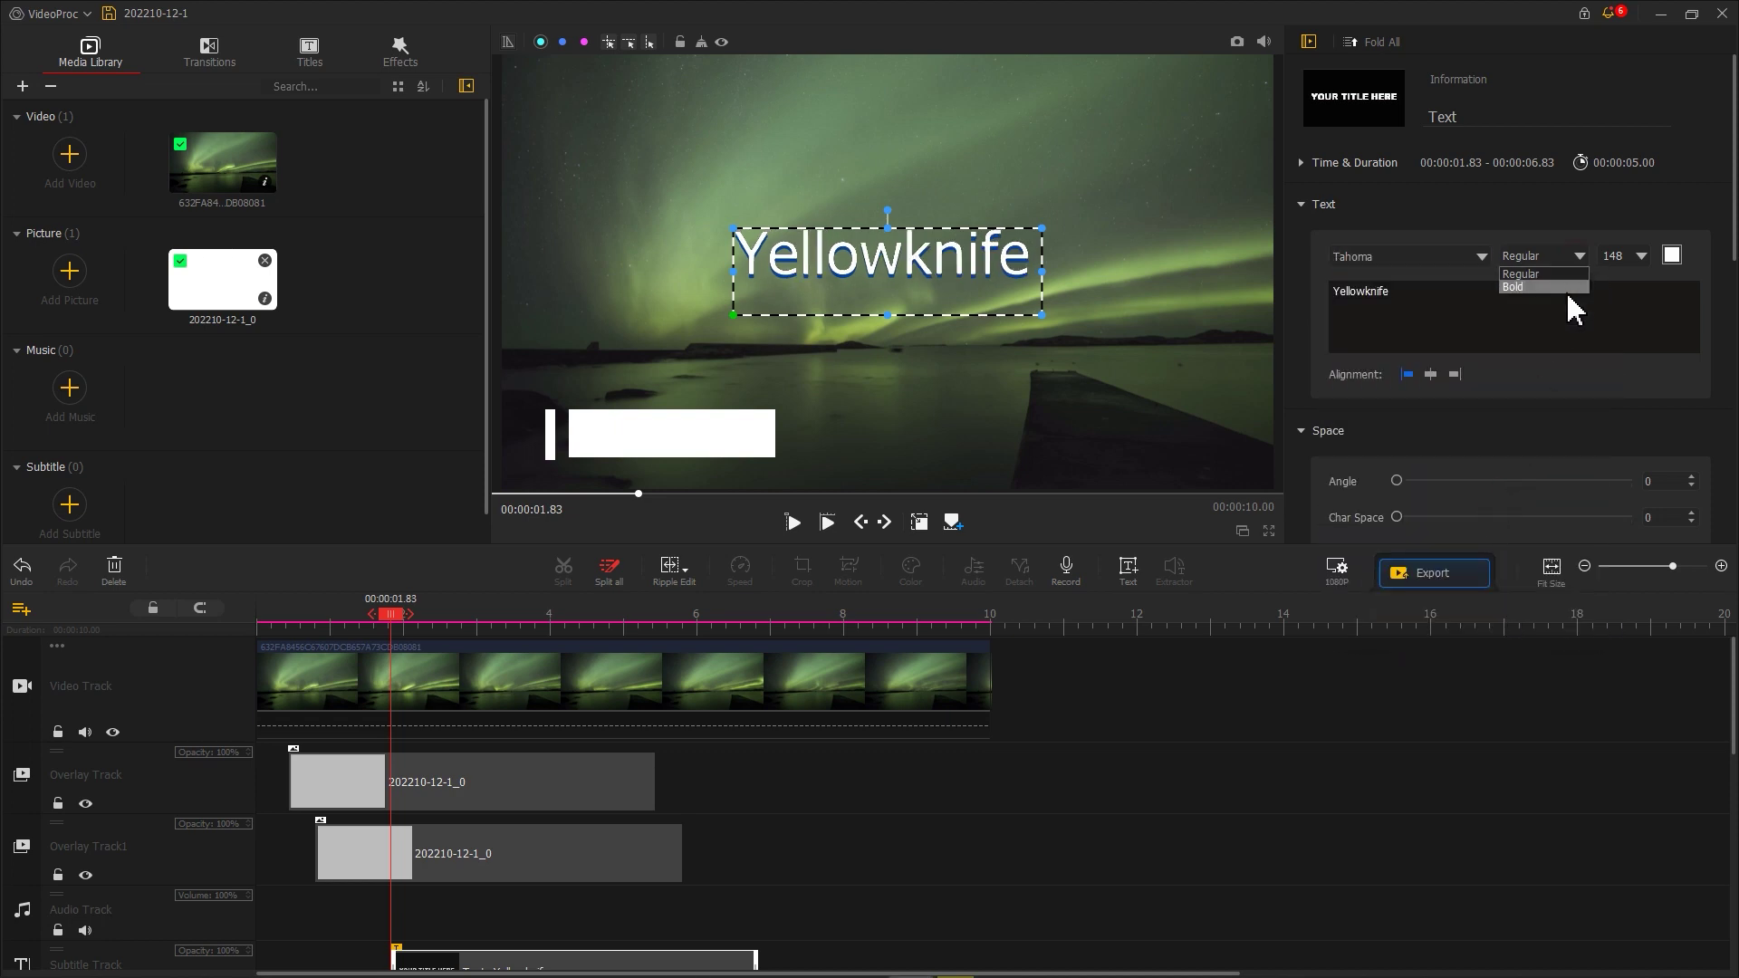
left_click(1570, 290)
left_click_drag(1044, 271, 1145, 272)
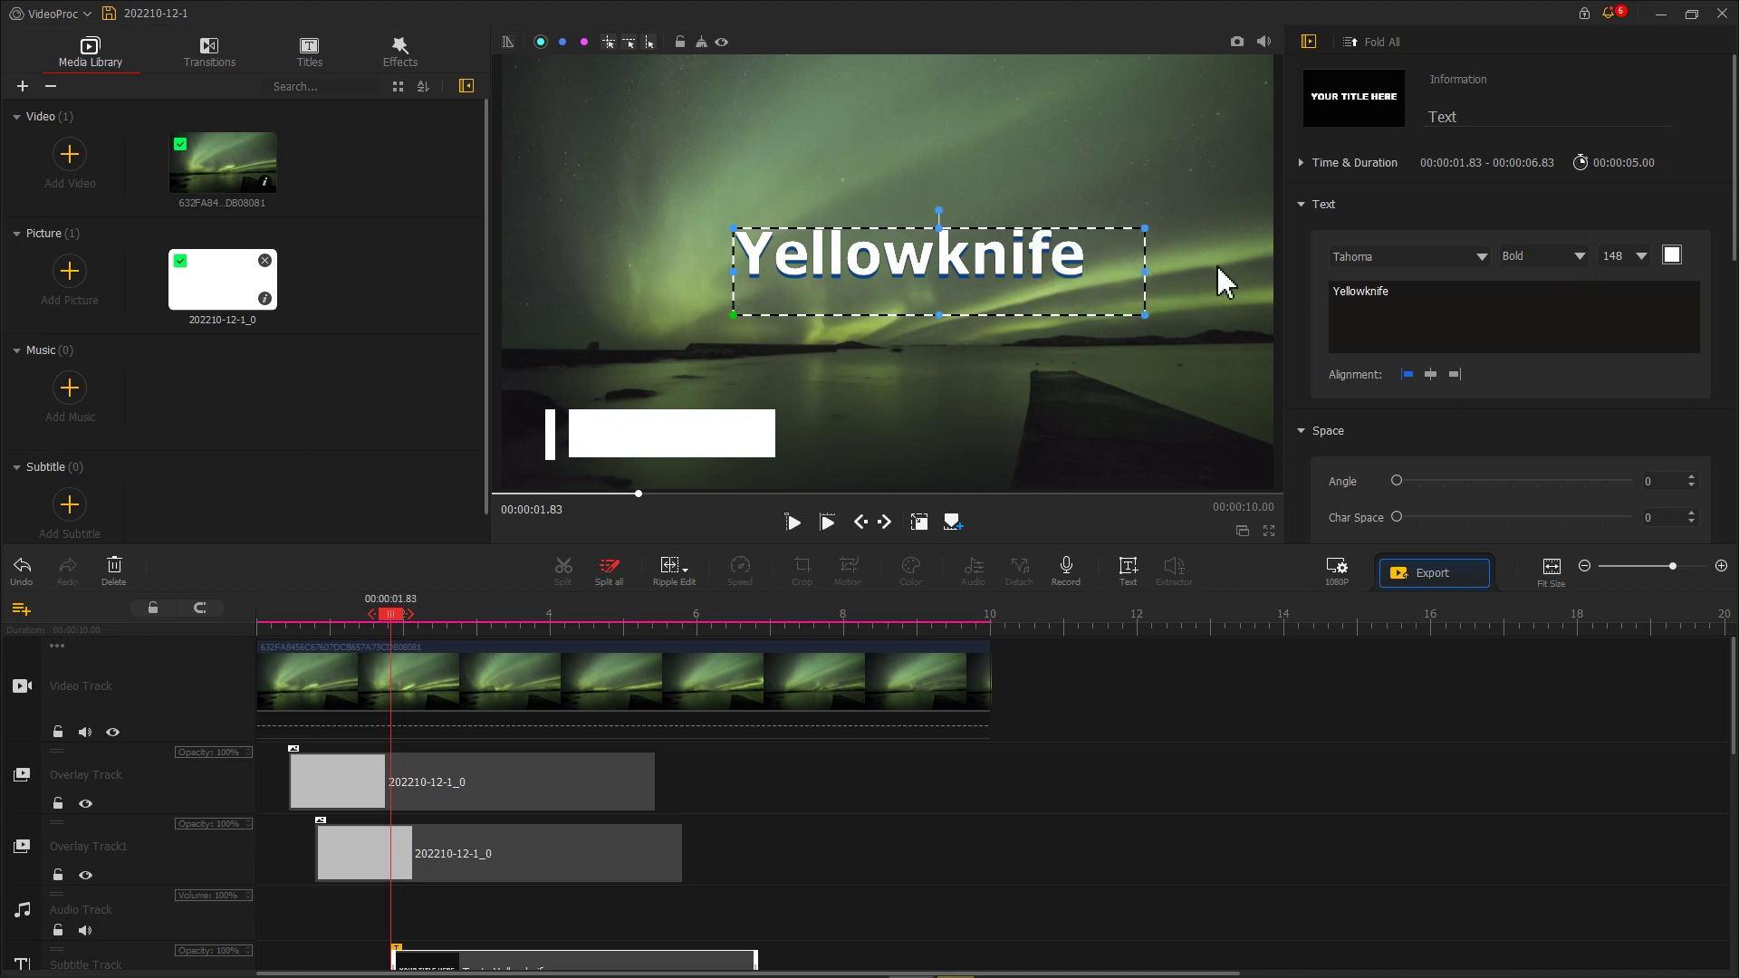
- Colour the text black with a #707070 grey shadow, then move and shrink it onto the white bar
left_click(1671, 255)
left_click(853, 308)
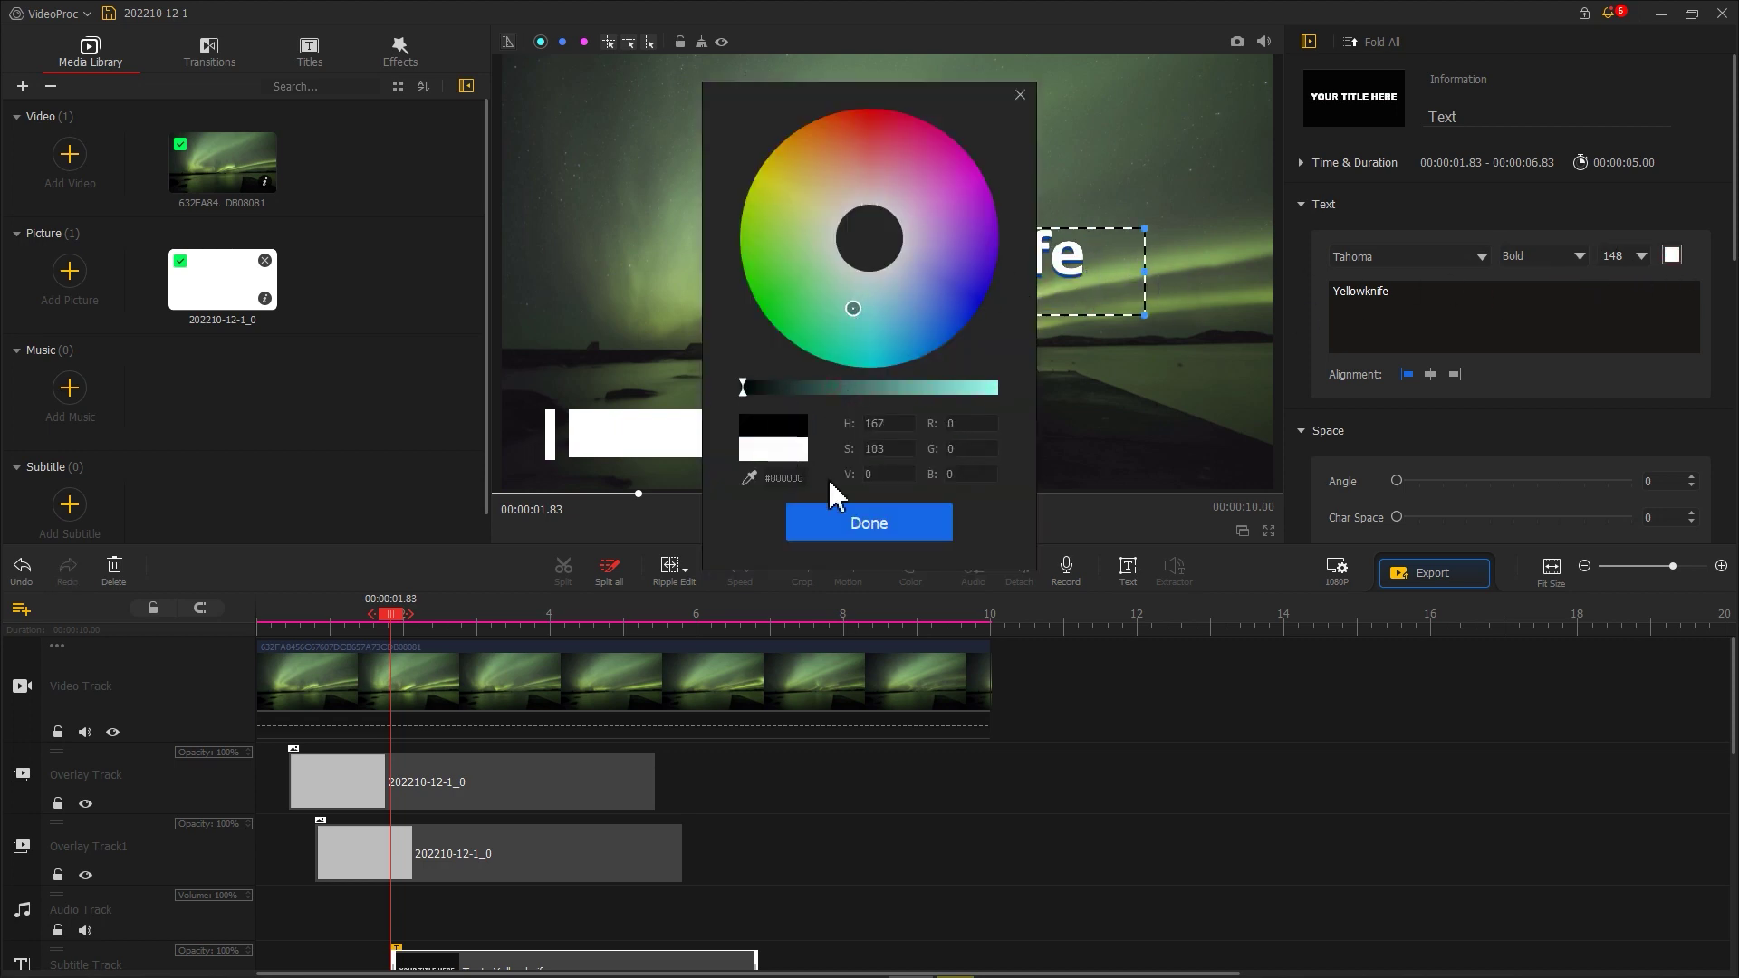
left_click(861, 521)
scroll(1404, 435, "down", 8)
left_click(1391, 358)
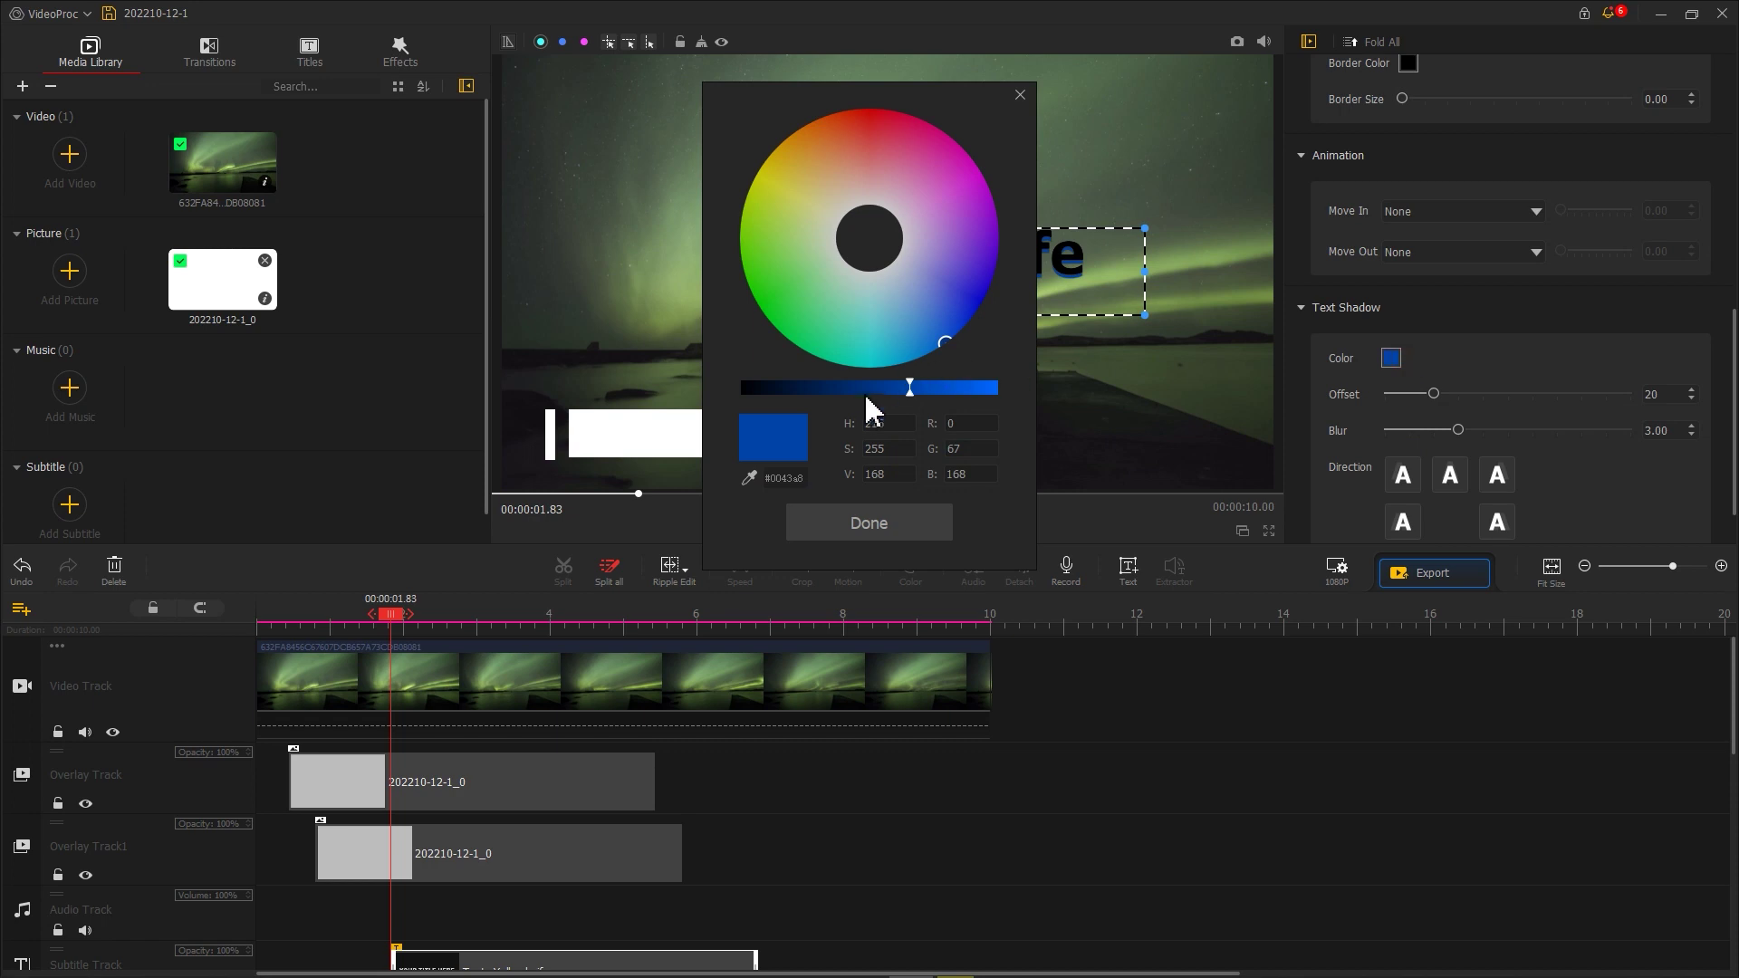
left_click(875, 271)
left_click(854, 388)
left_click(869, 523)
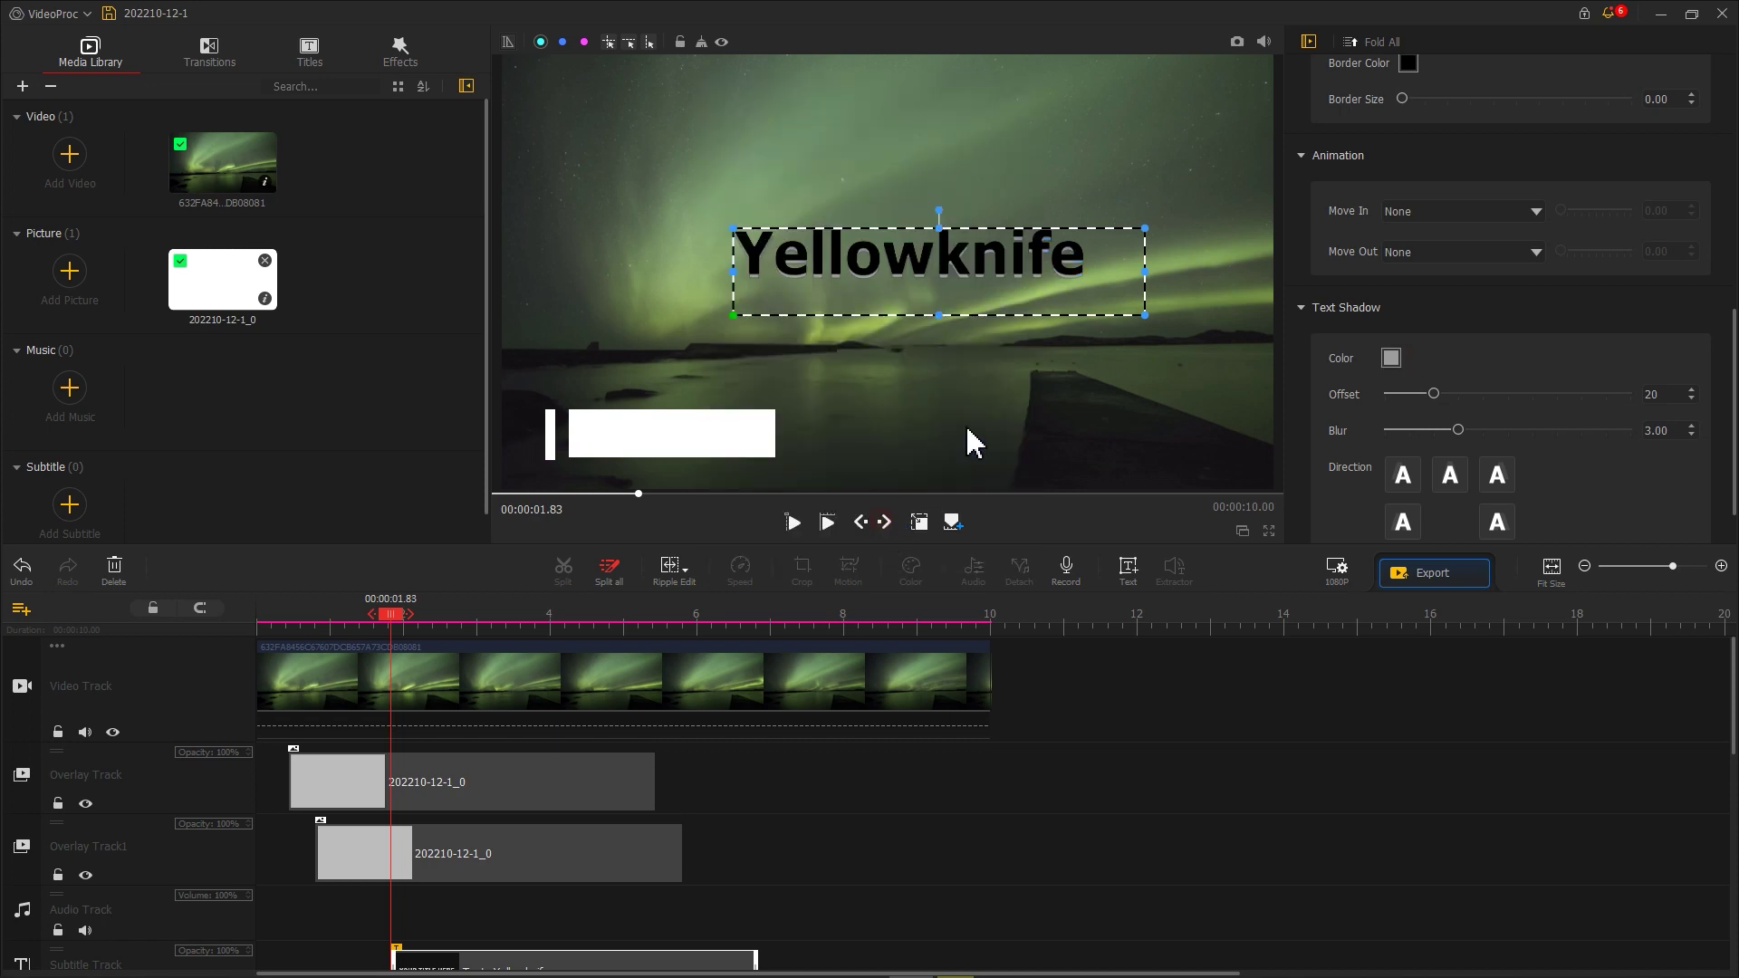
left_click_drag(1033, 260, 874, 423)
left_click_drag(988, 480, 795, 465)
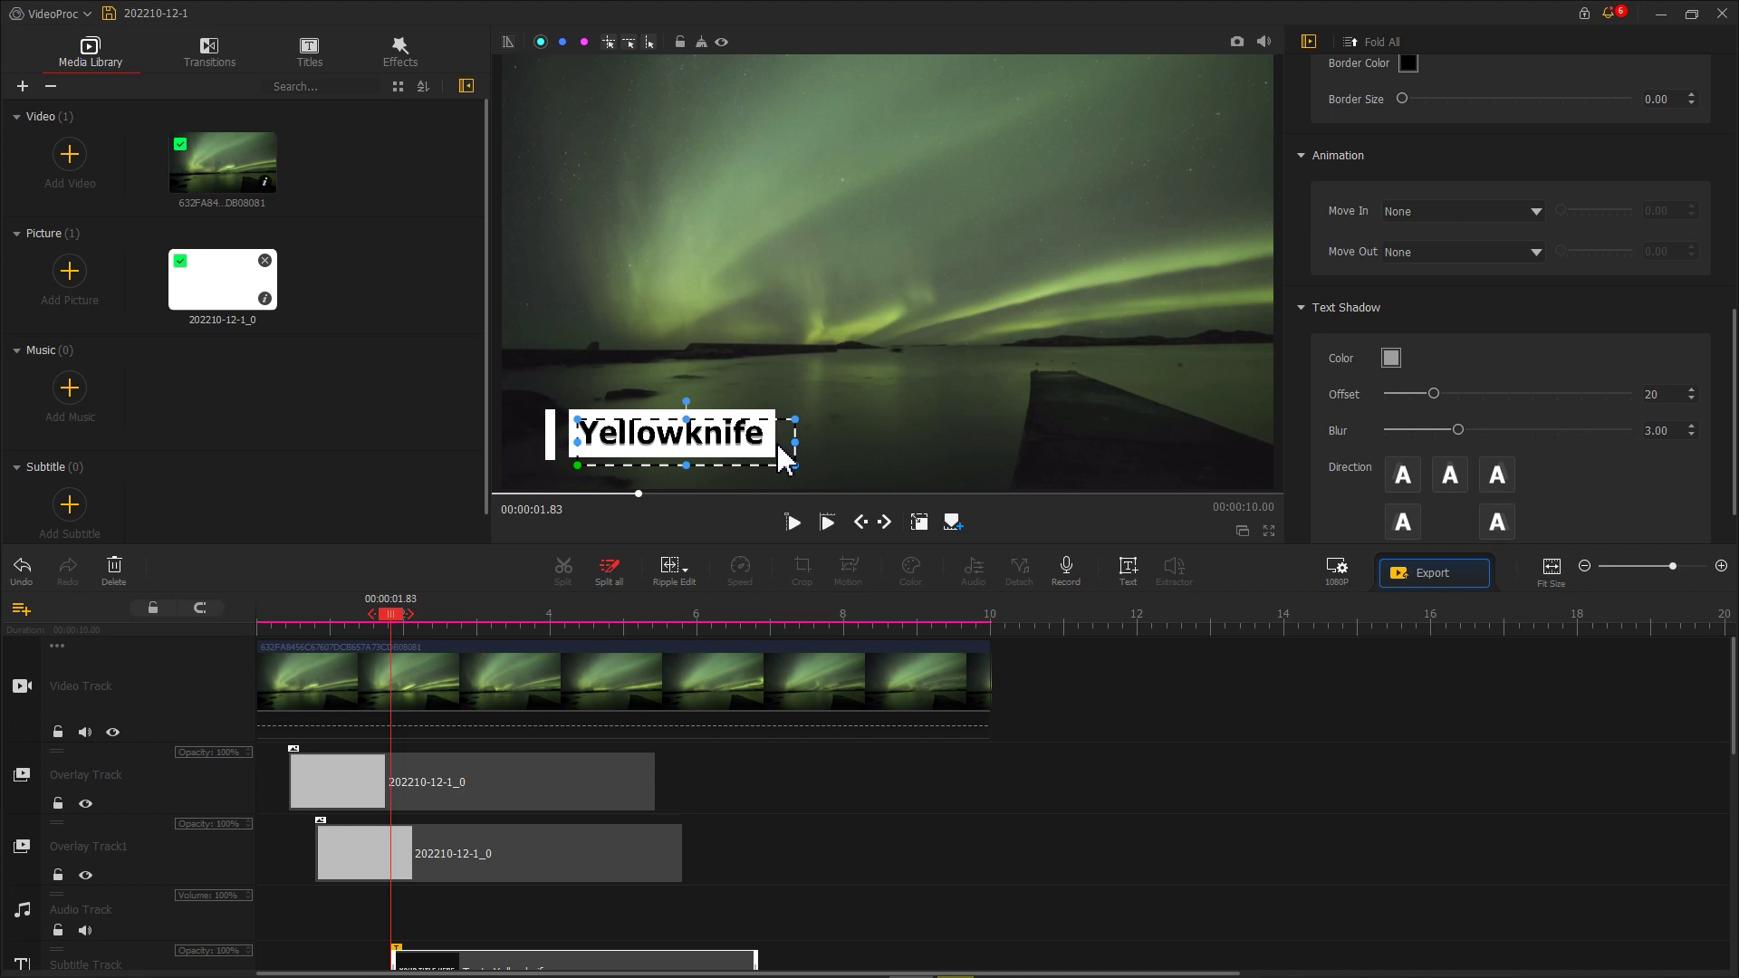
- Move the 'Text: Yellowknife' clip earlier to start near 0.80 s with the wide bar
scroll(652, 698, "down", 1)
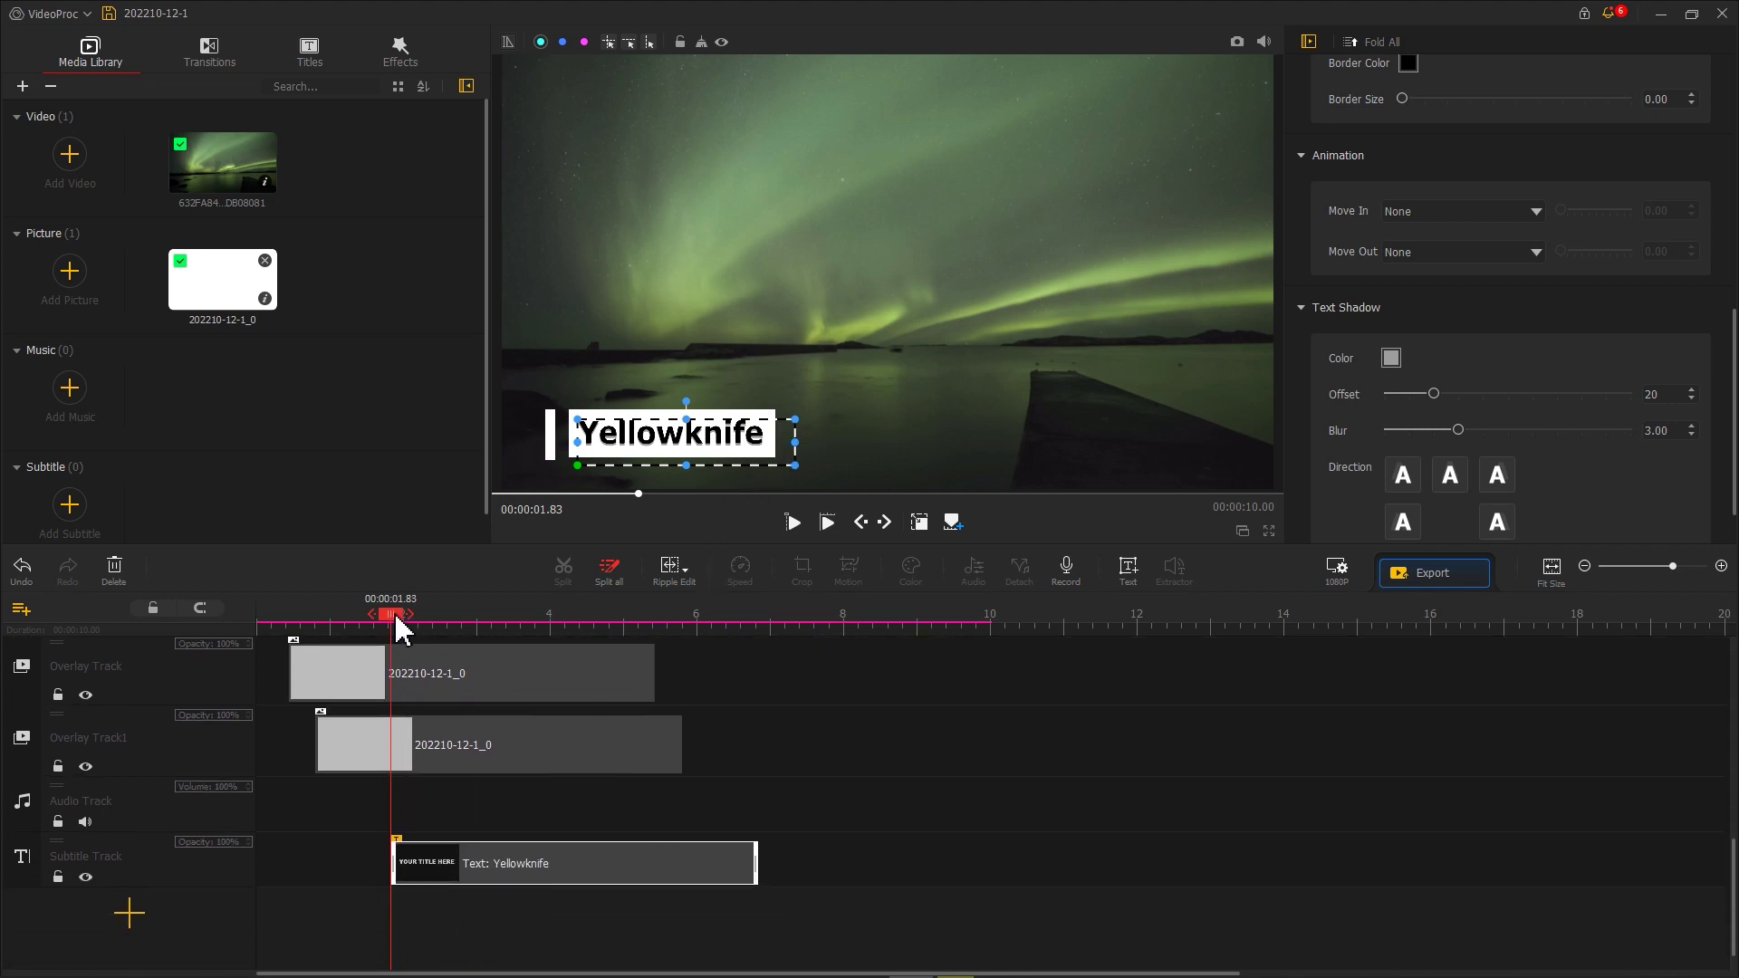
left_click_drag(395, 616, 333, 628)
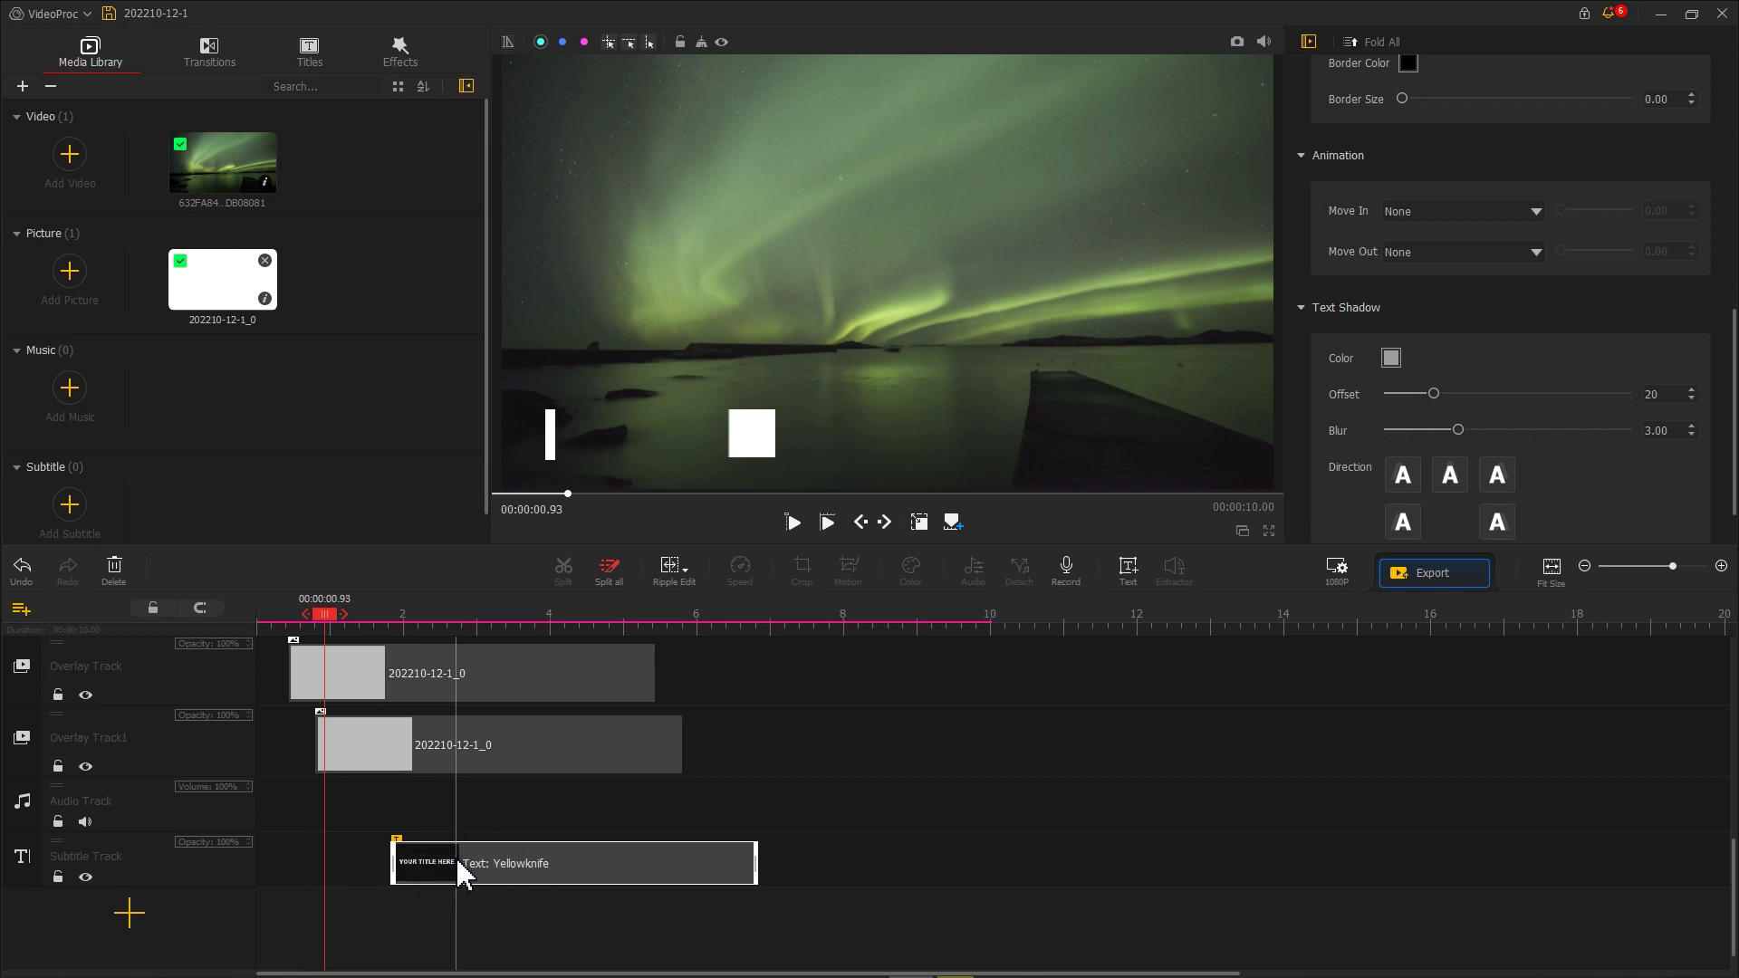
left_click_drag(459, 861, 378, 862)
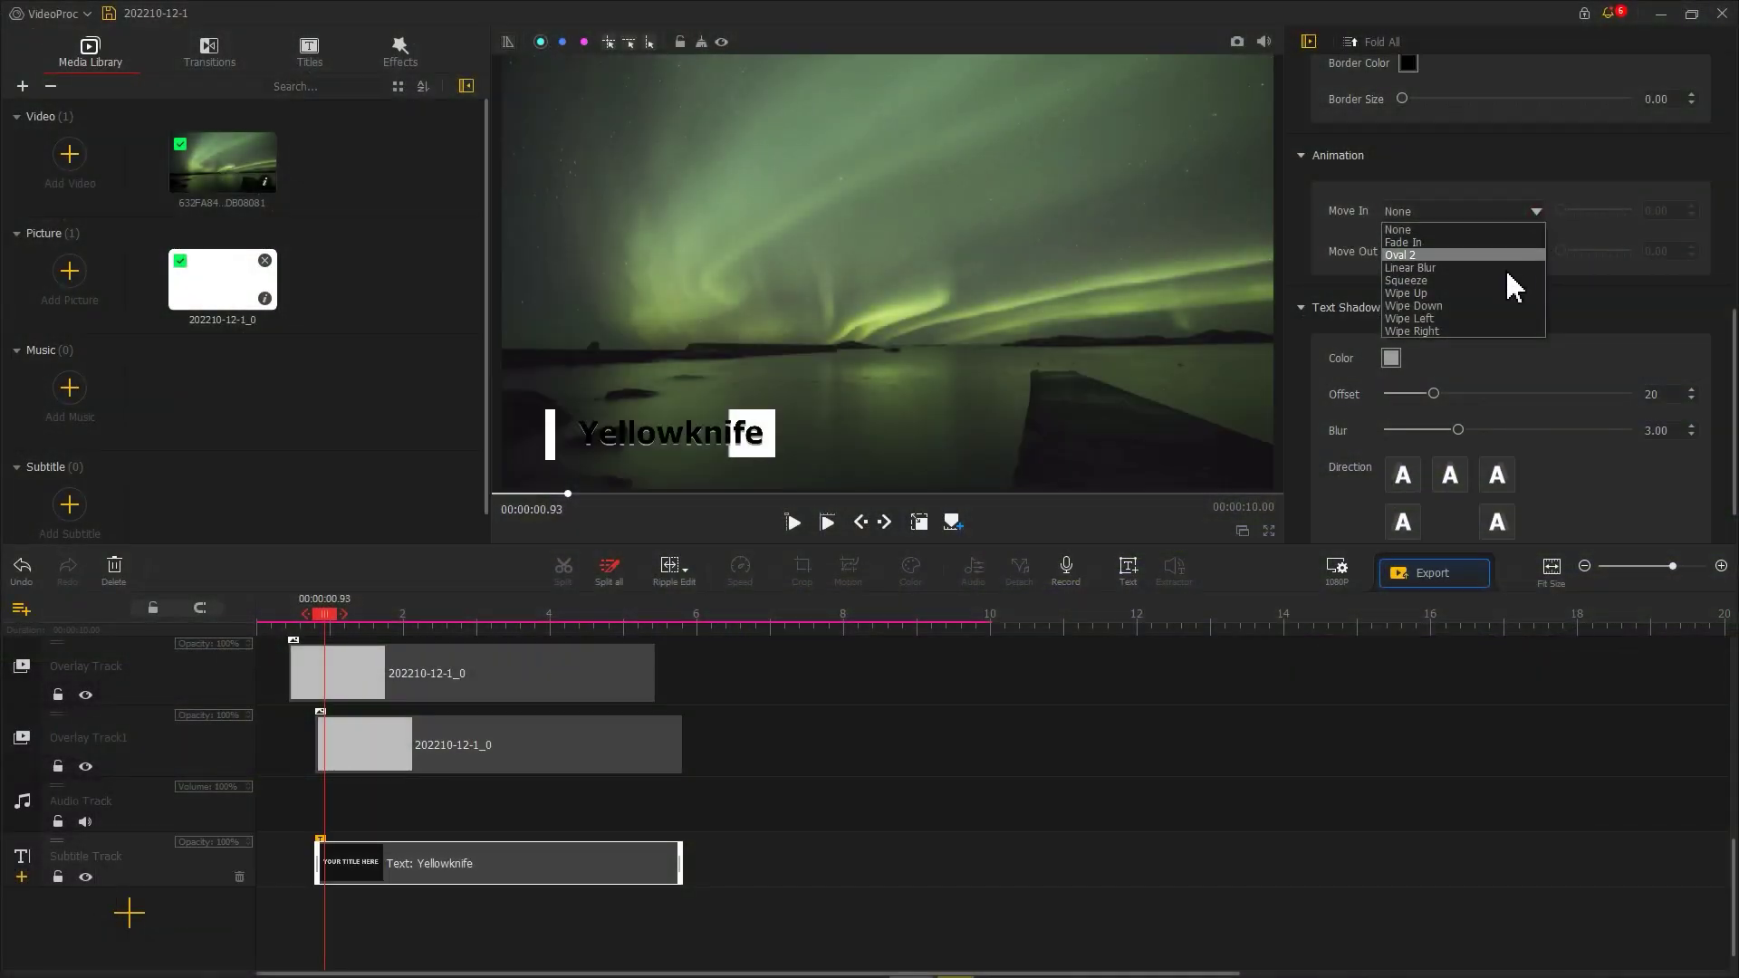
- Give the Yellowknife title a 0.64 s Wipe Left entrance and preview the wipe-in
left_click(1489, 321)
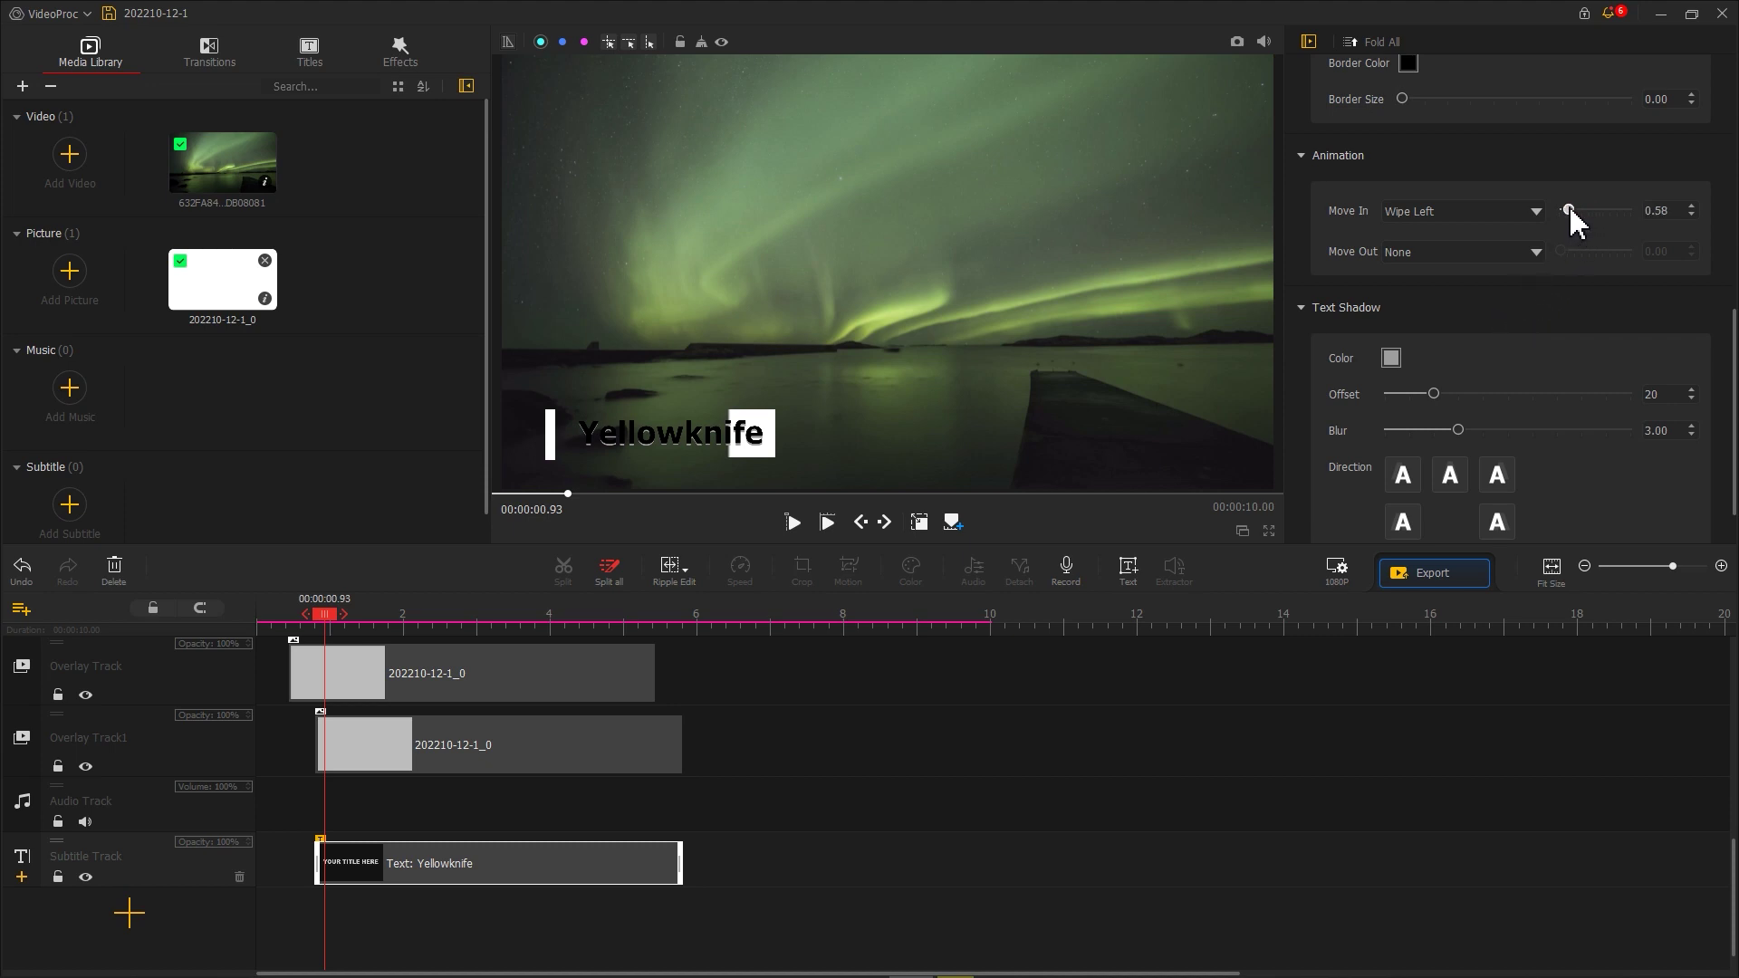
left_click(303, 613)
key("space")
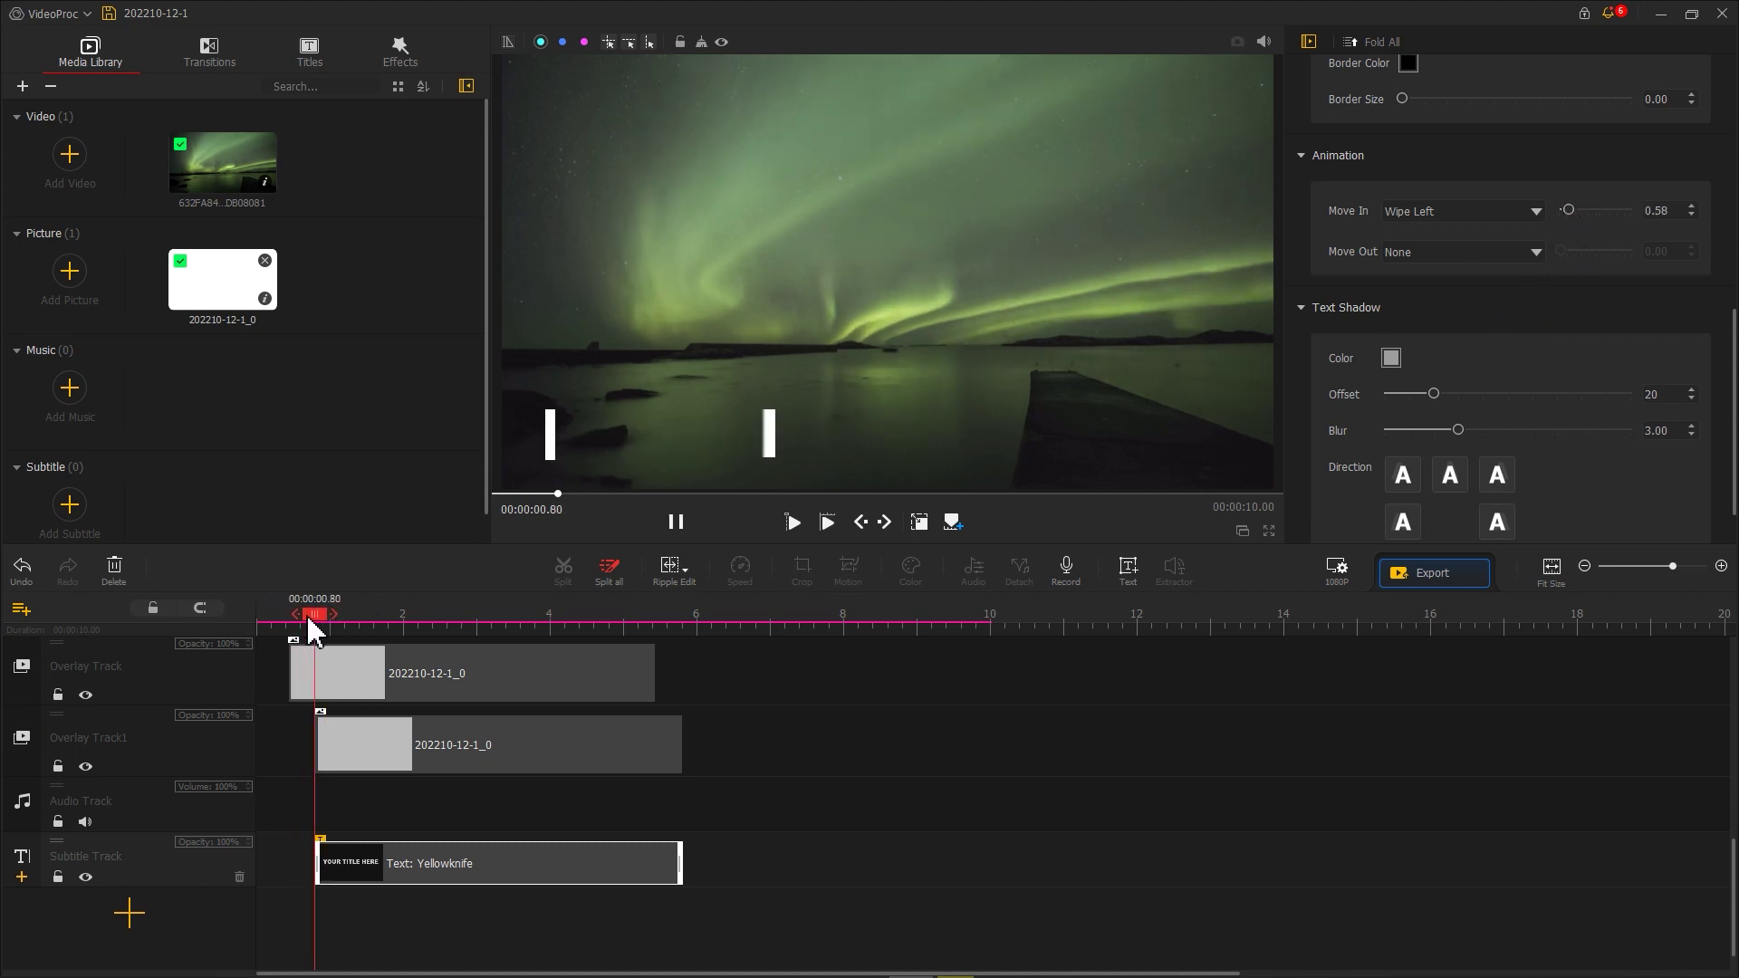
left_click_drag(385, 631, 322, 621)
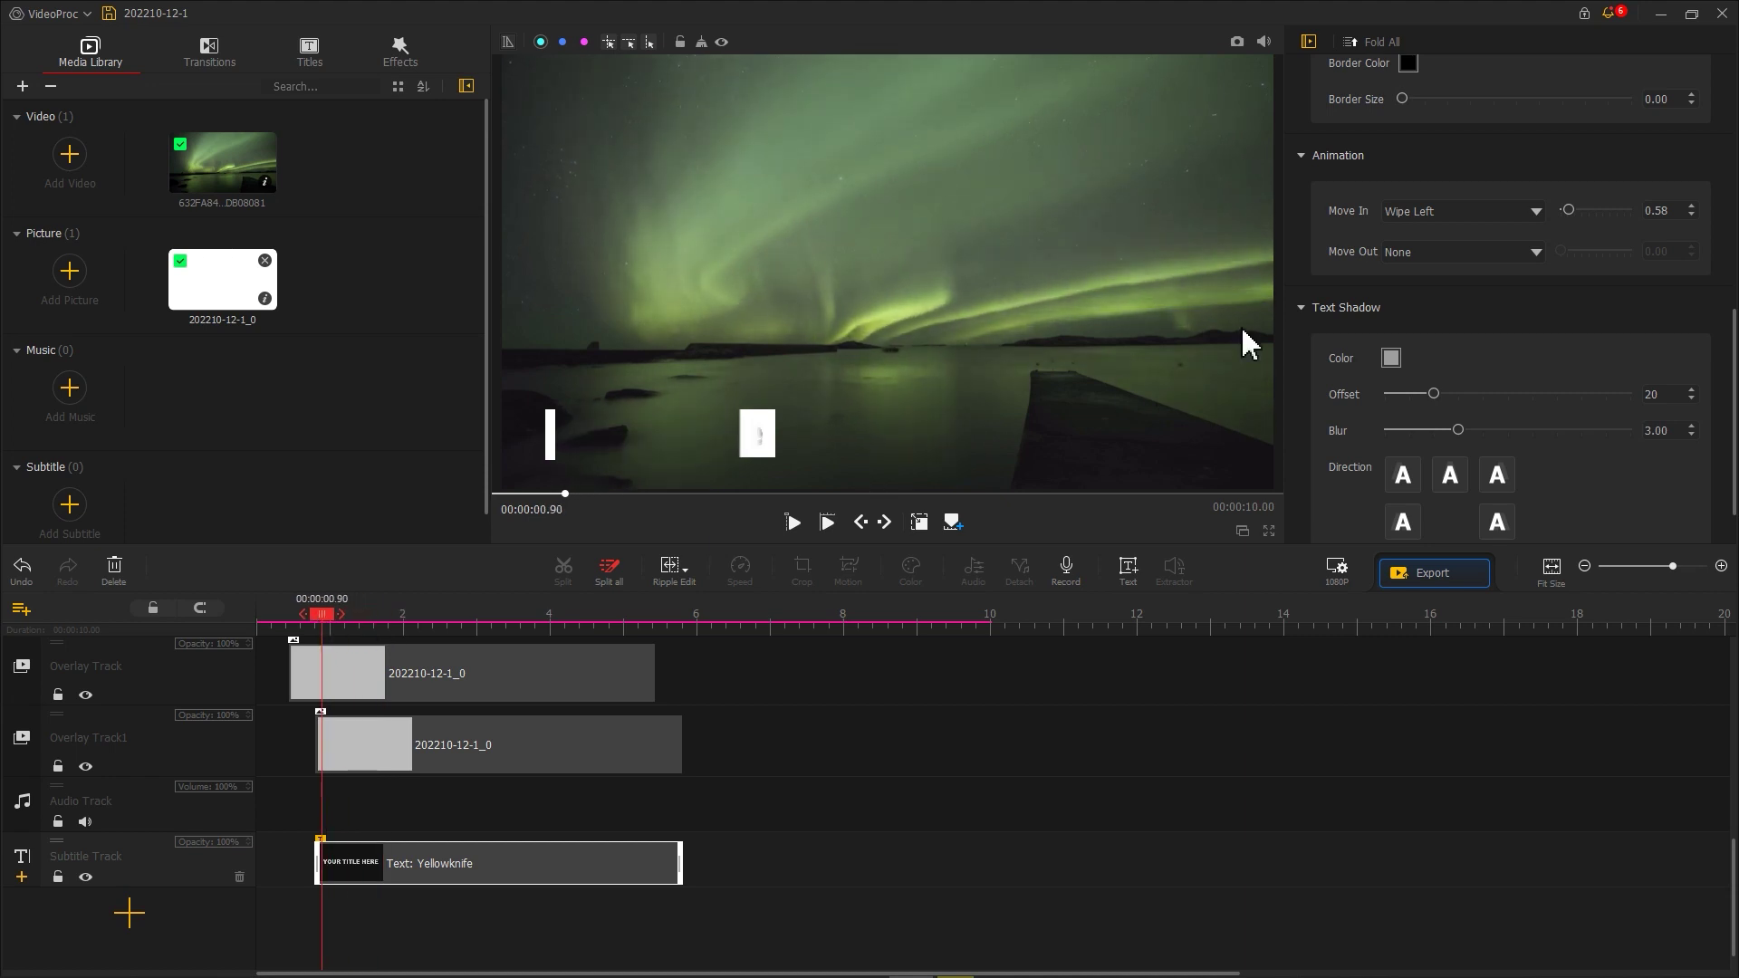
key("space")
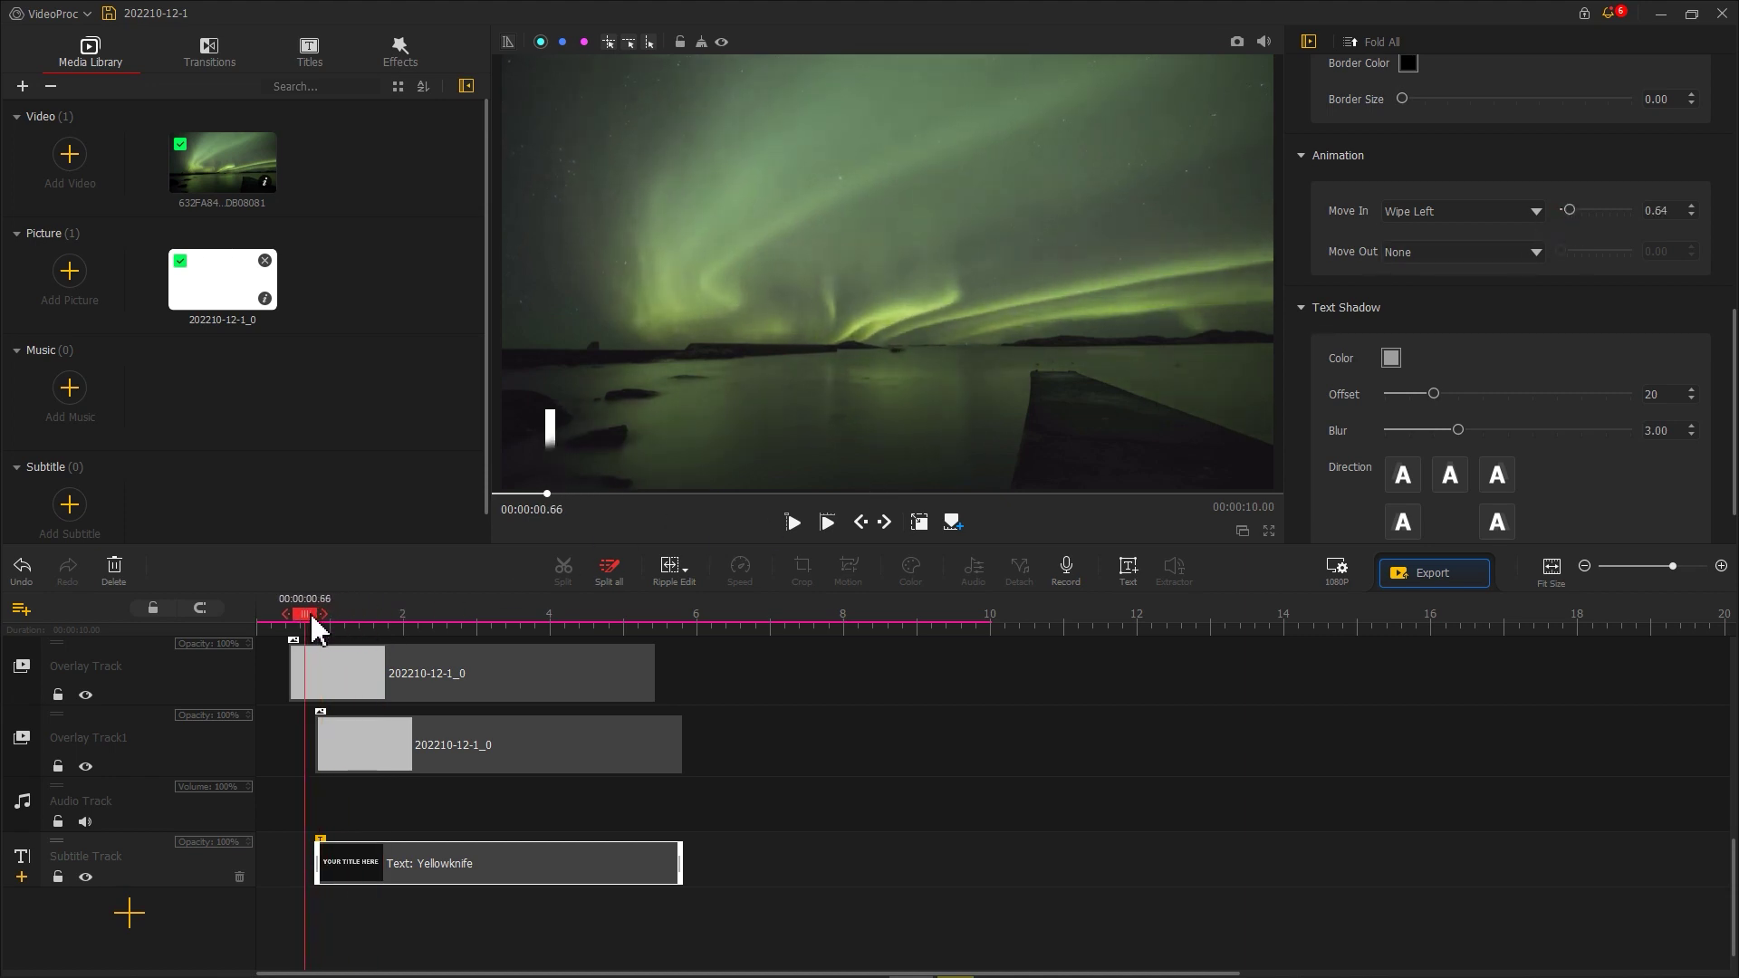
- Set the title's exit animation to Wipe Right lasting 0.56 s
left_click(1531, 252)
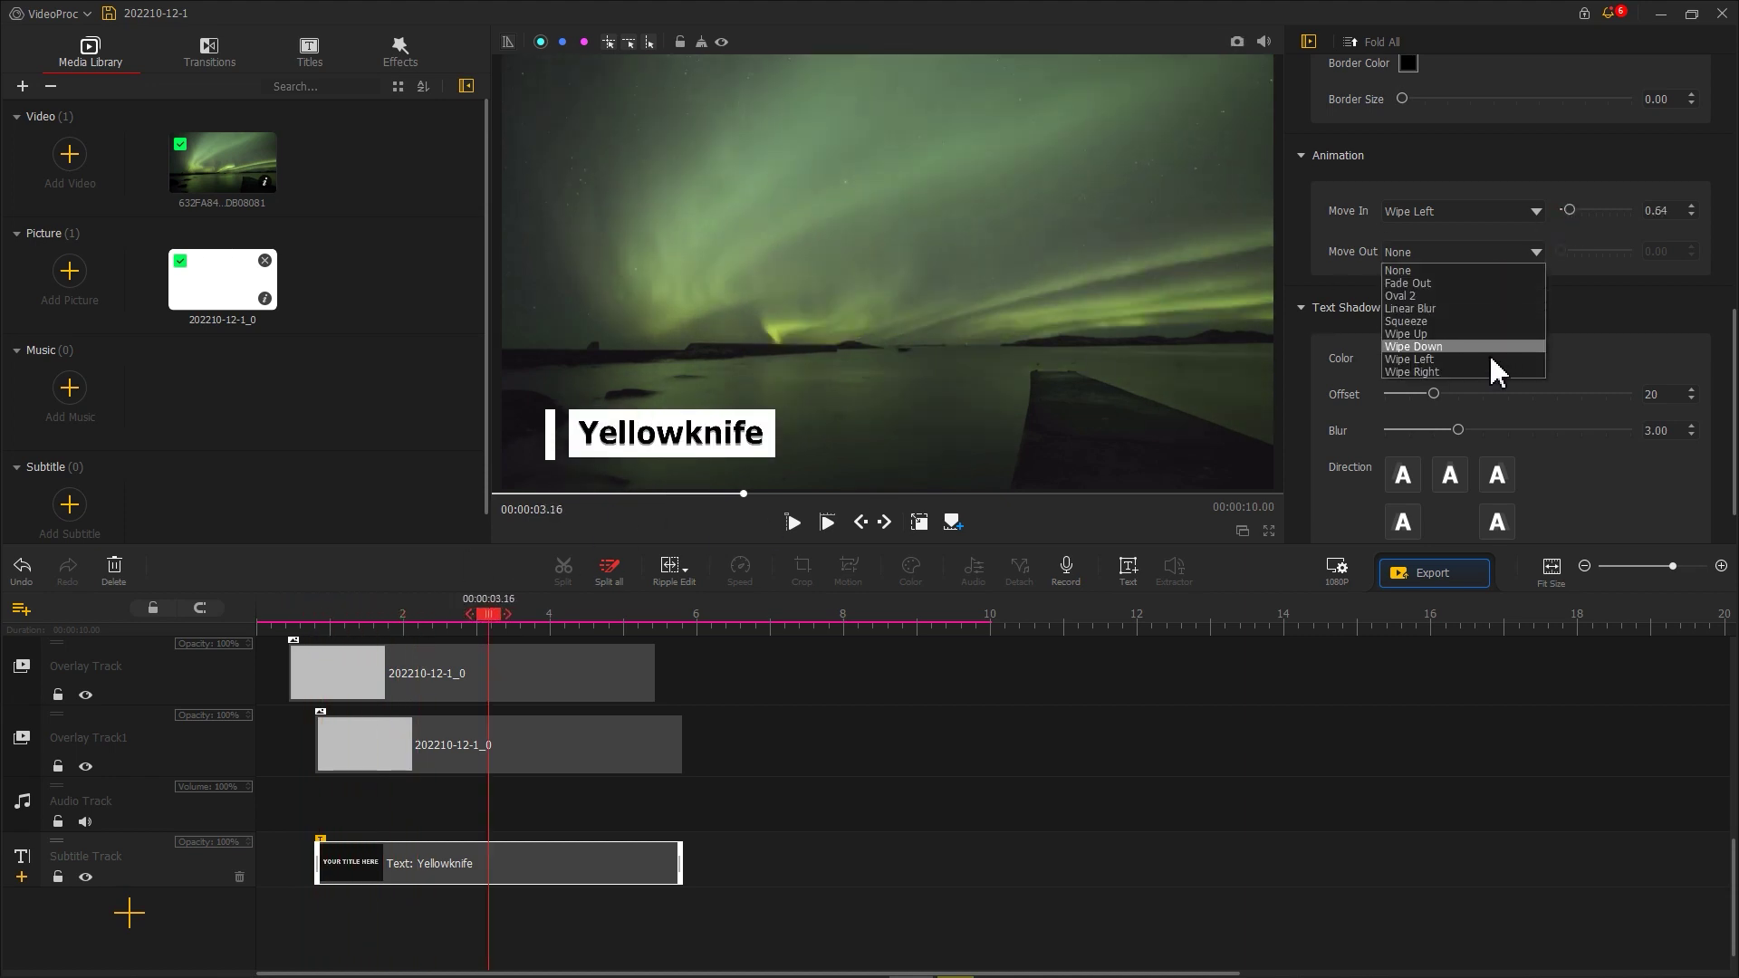
left_click(1485, 346)
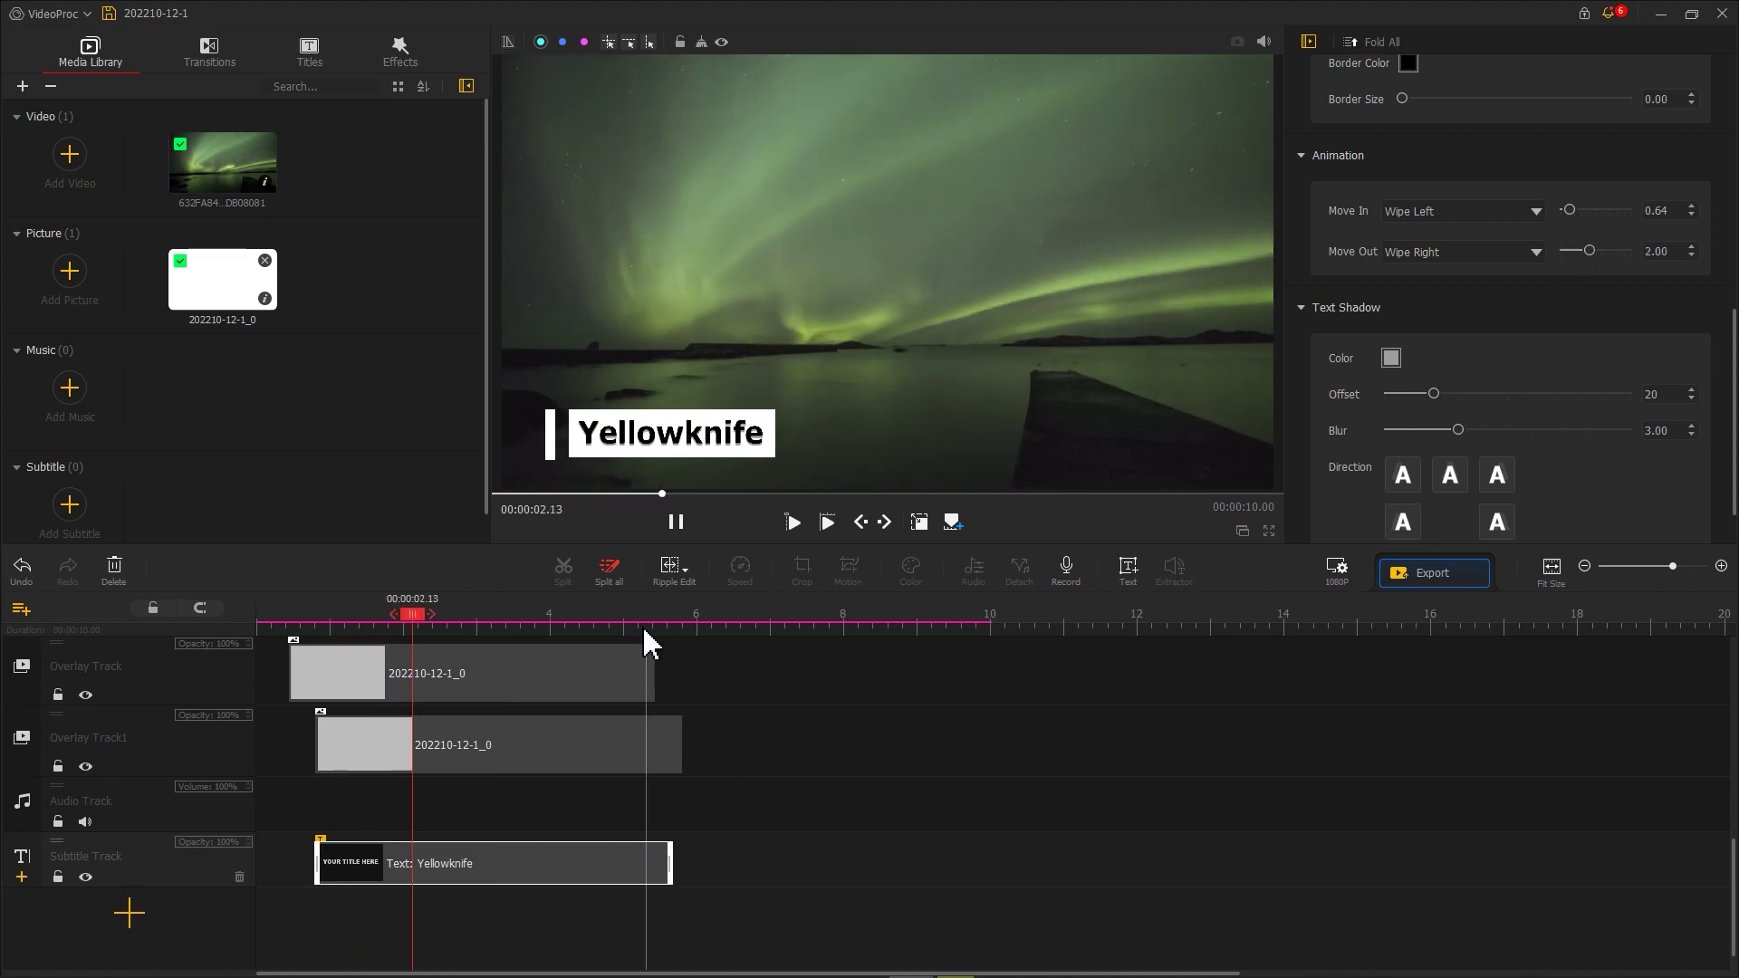
left_click_drag(649, 629, 524, 616)
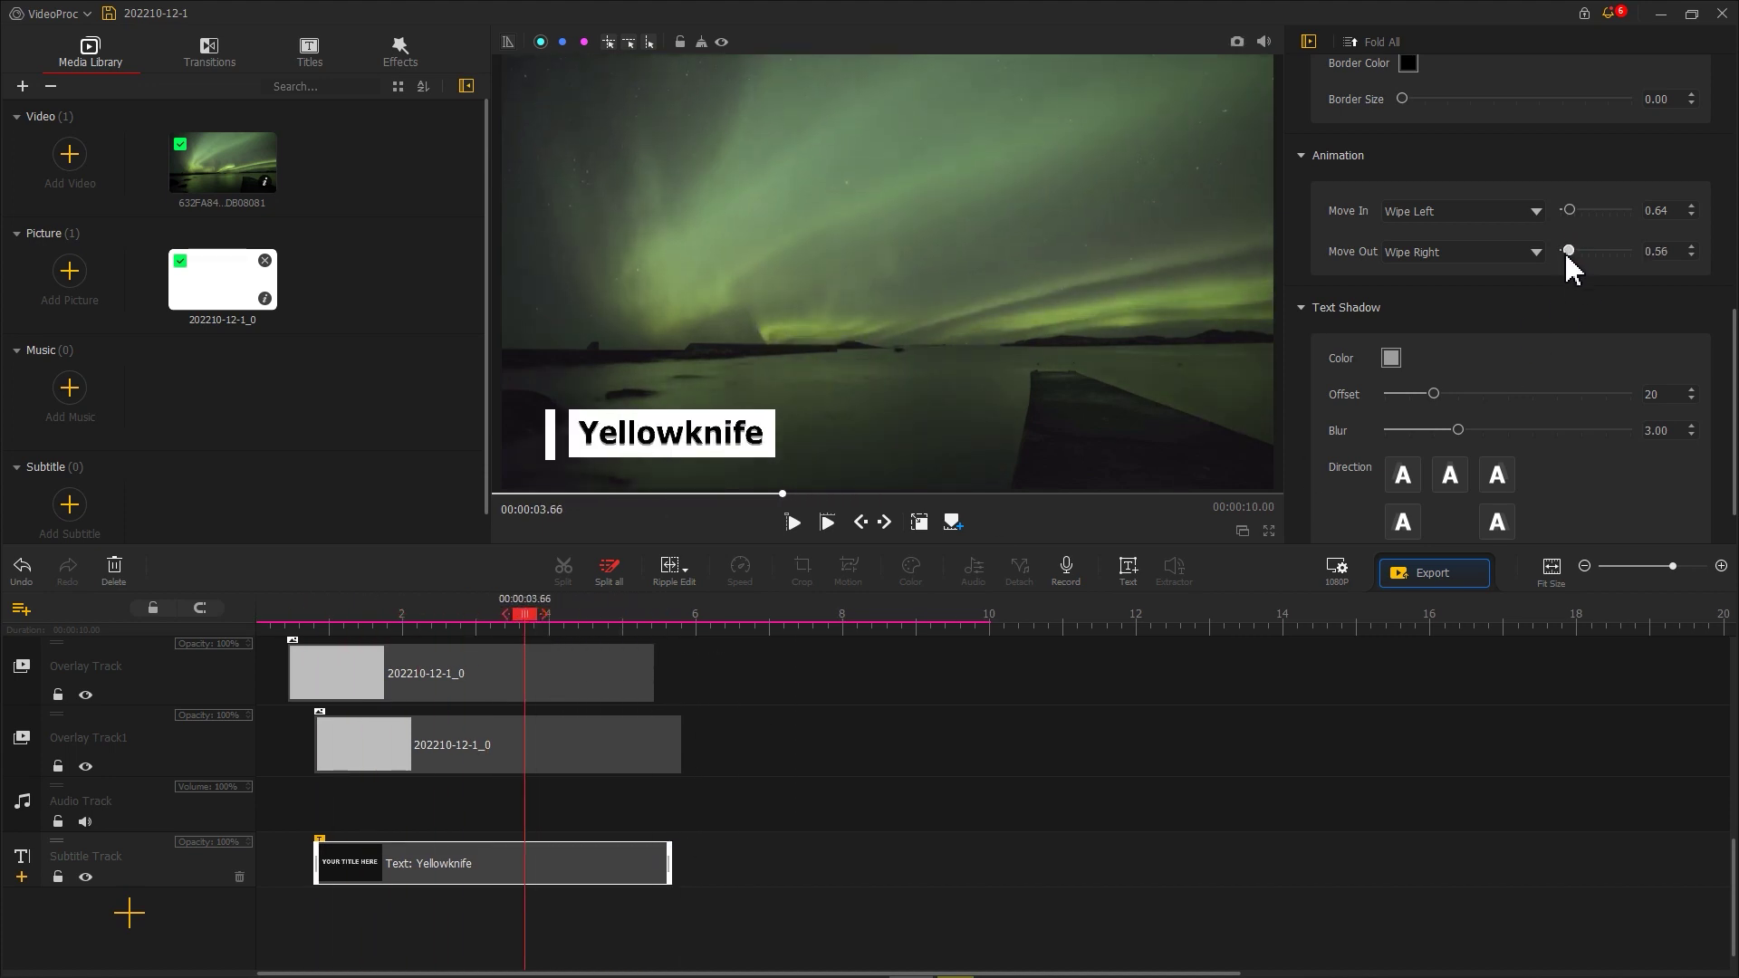
- Trim the text clip's end earlier and play back the title wiping out
left_click_drag(671, 863, 631, 863)
left_click(621, 621)
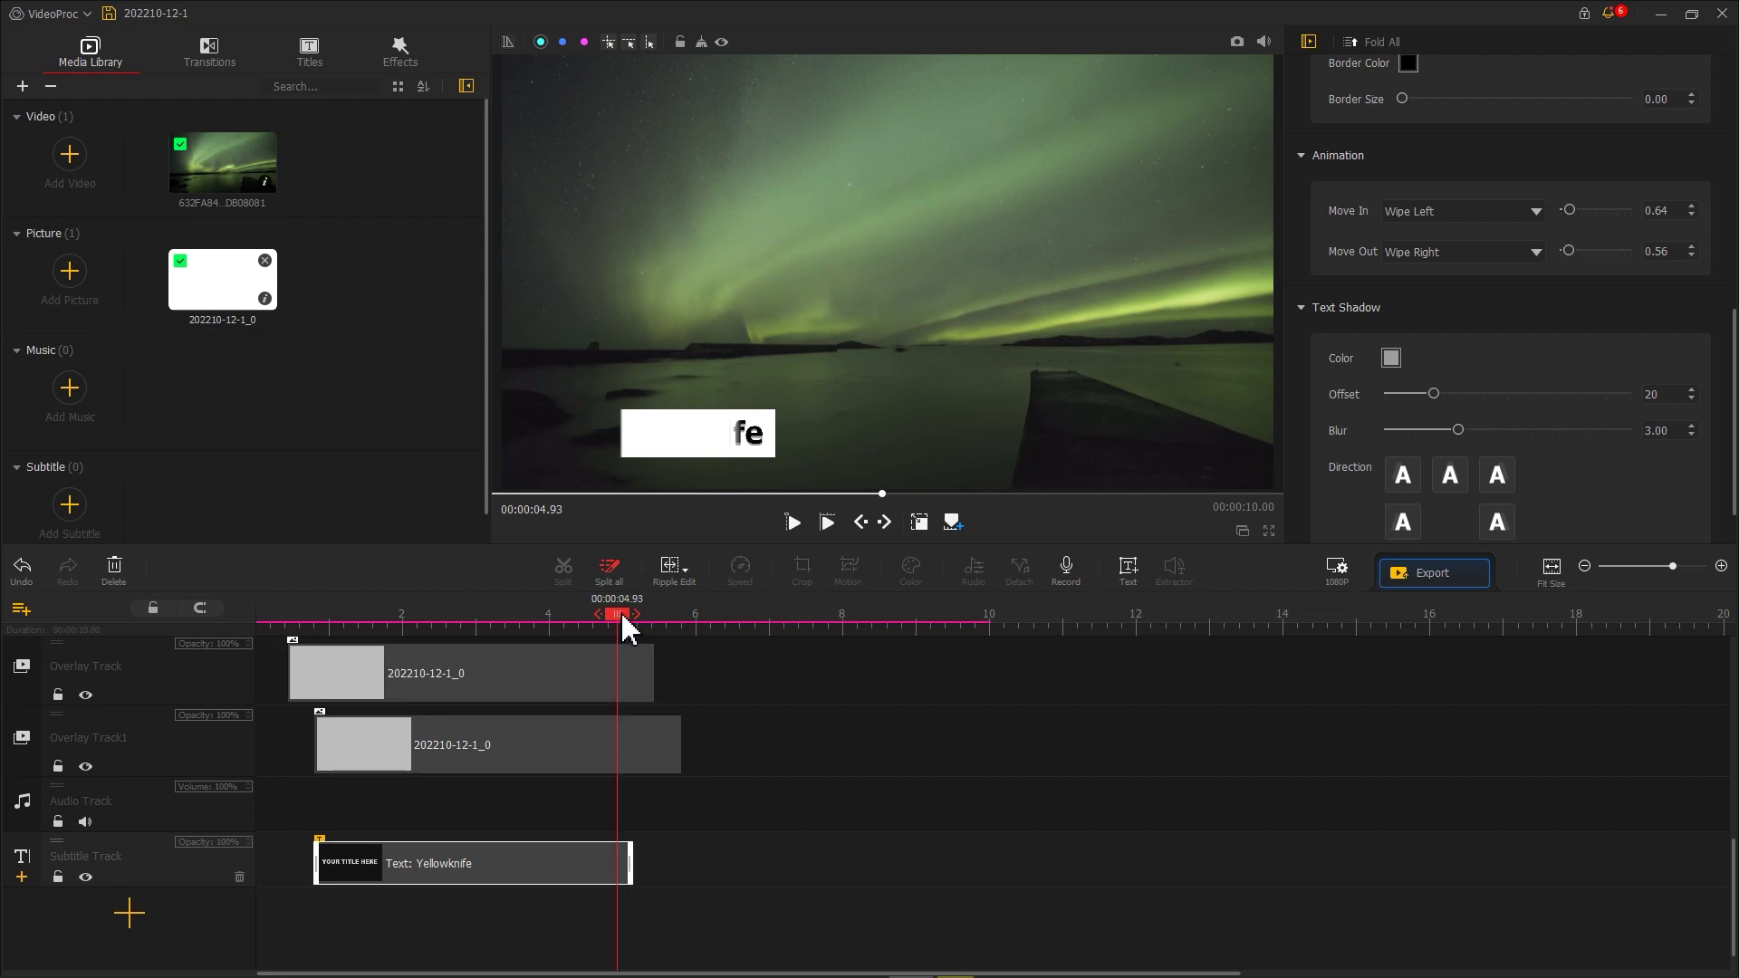
left_click(557, 625)
key("space")
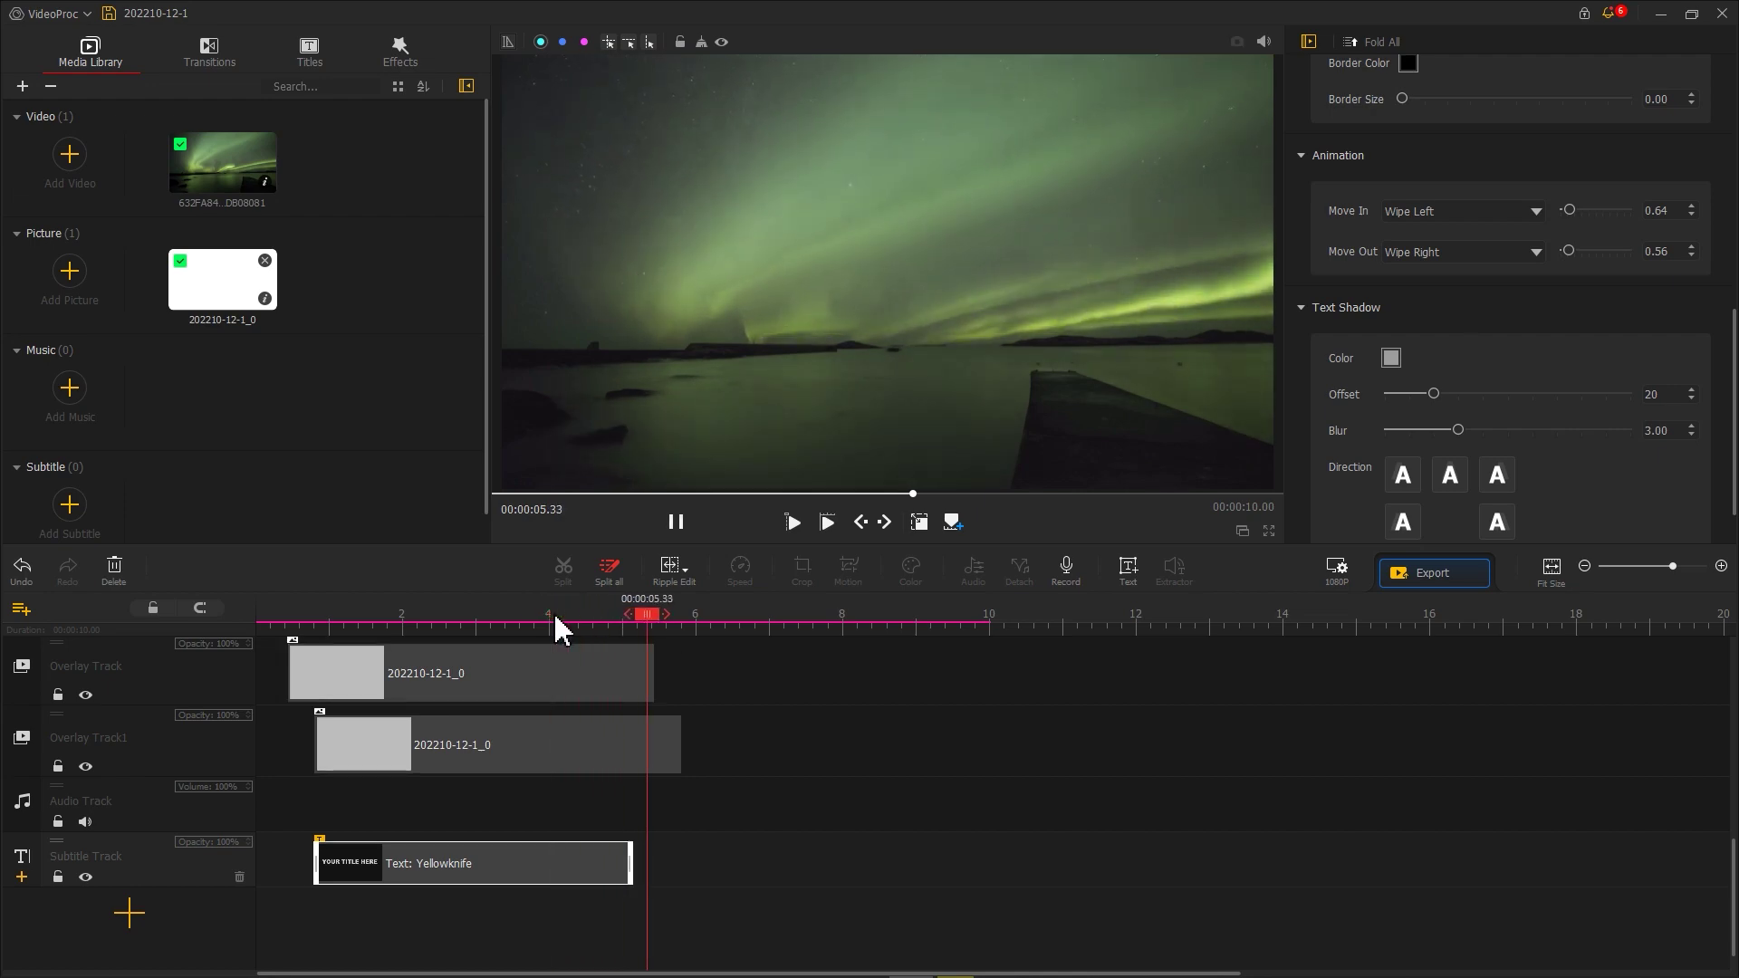